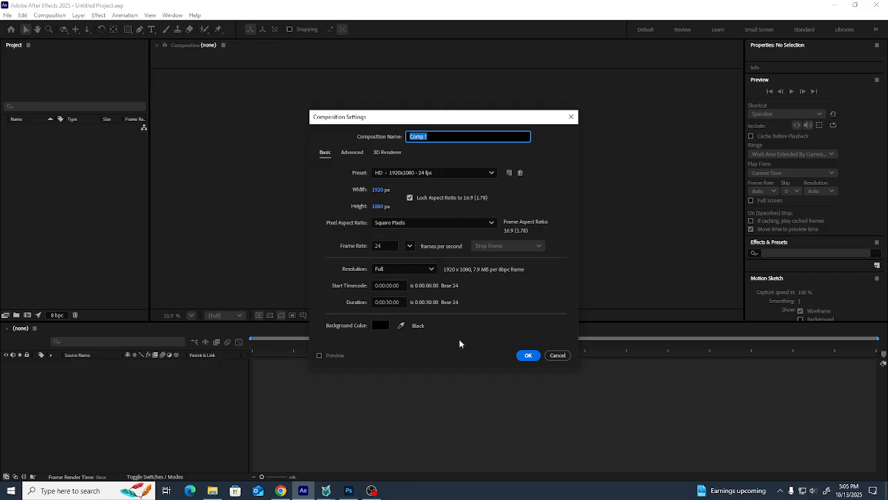
Create the 1920x1080, 24 fps, 30-second Comp 1 and add V05.mp4 from the Downloads folder as its layer
click(527, 356)
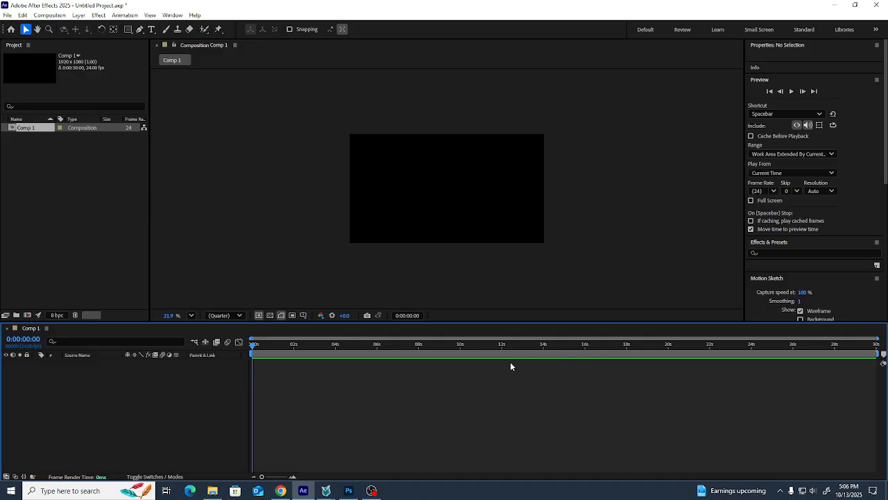
click(217, 493)
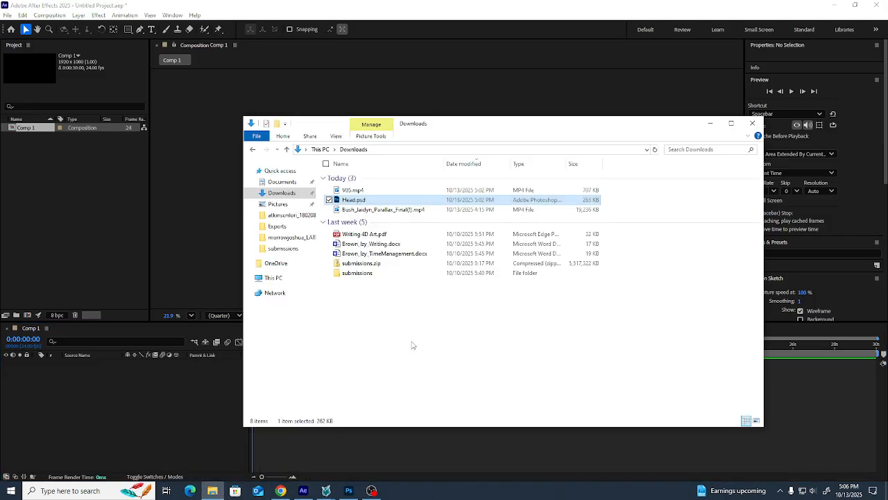
click(353, 191)
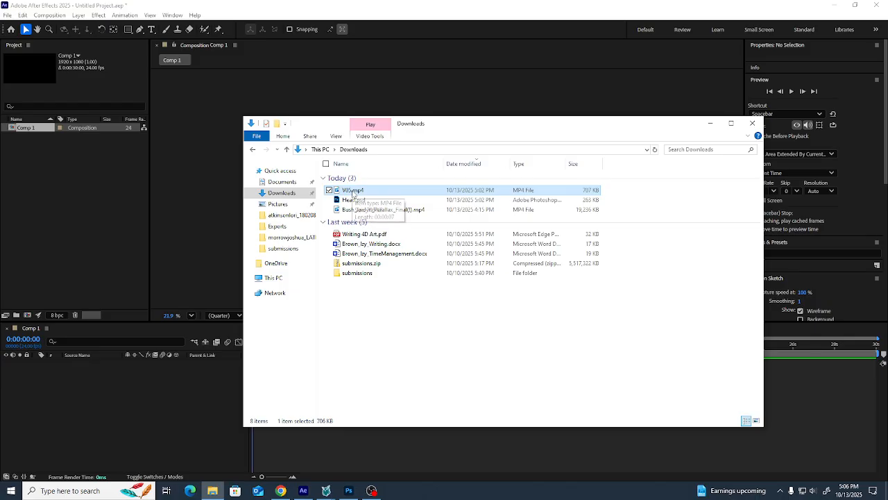
drag(354, 193, 74, 217)
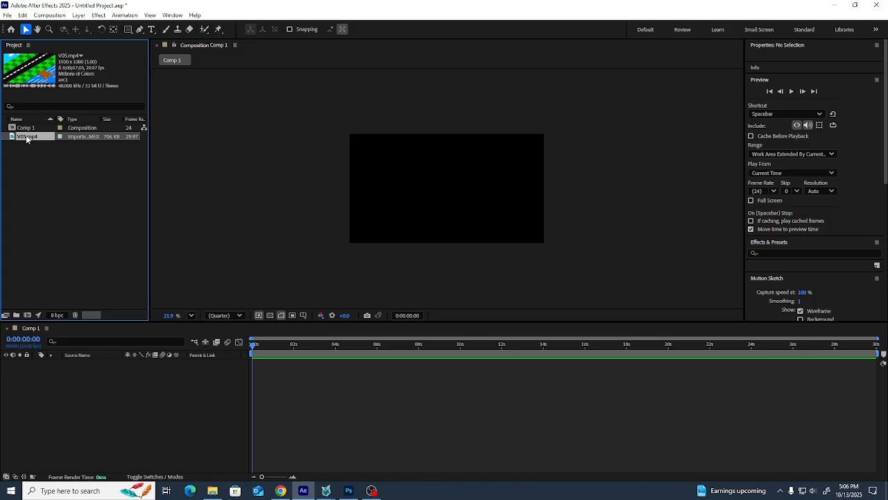
drag(26, 138, 84, 369)
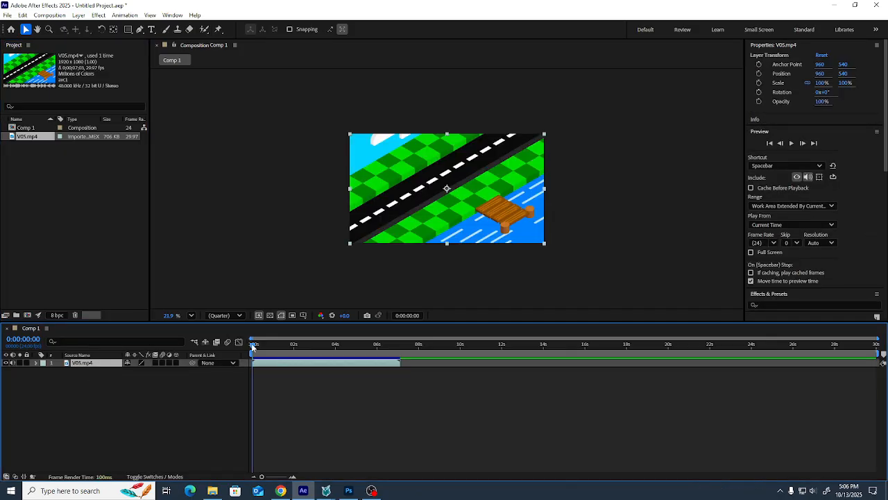
Shorten the composition's work area so it ends with the V05.mp4 clip, at about 7 seconds
drag(252, 347, 400, 368)
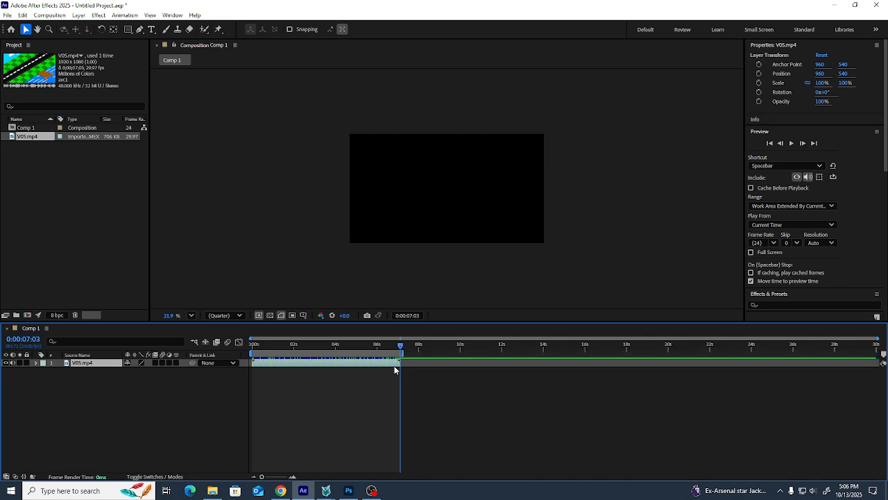
drag(264, 477, 283, 477)
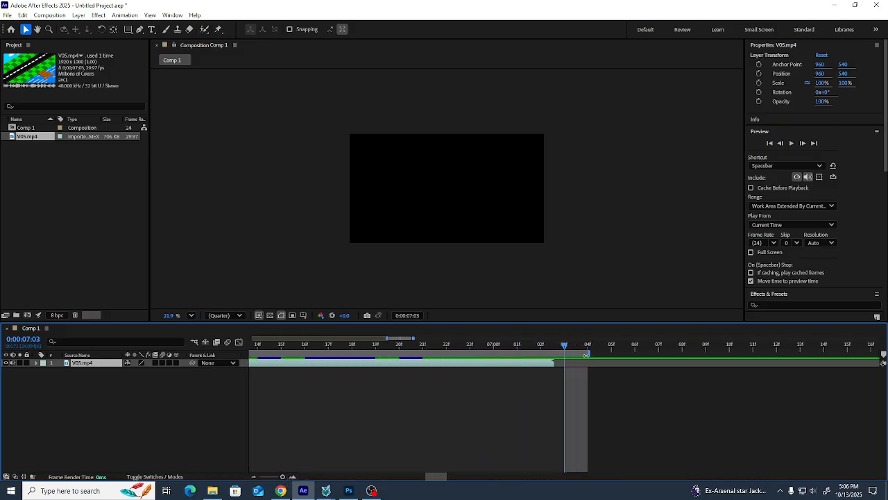
drag(588, 354, 542, 355)
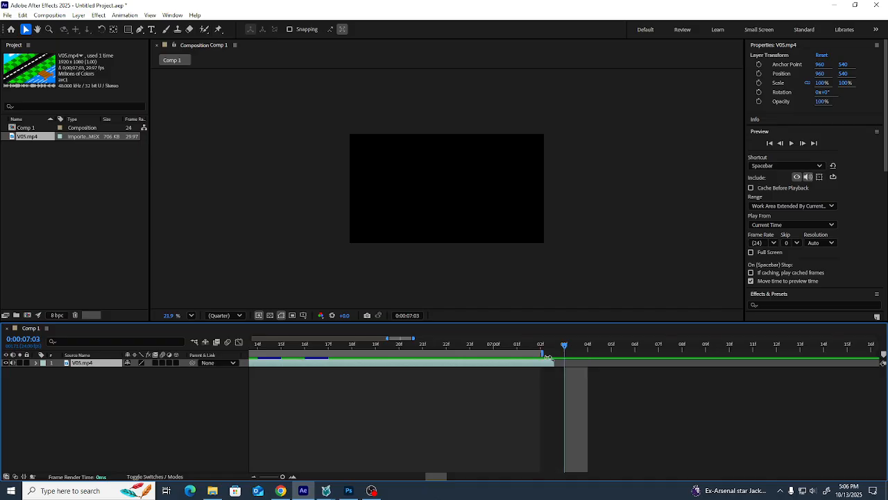
drag(284, 478, 234, 479)
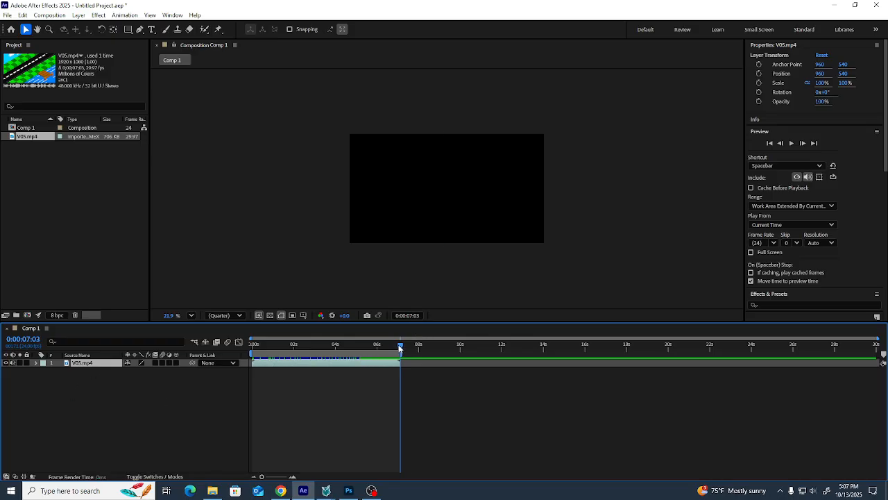
Preview the V05.mp4 clip from the start of the composition at its original speed
key(Home)
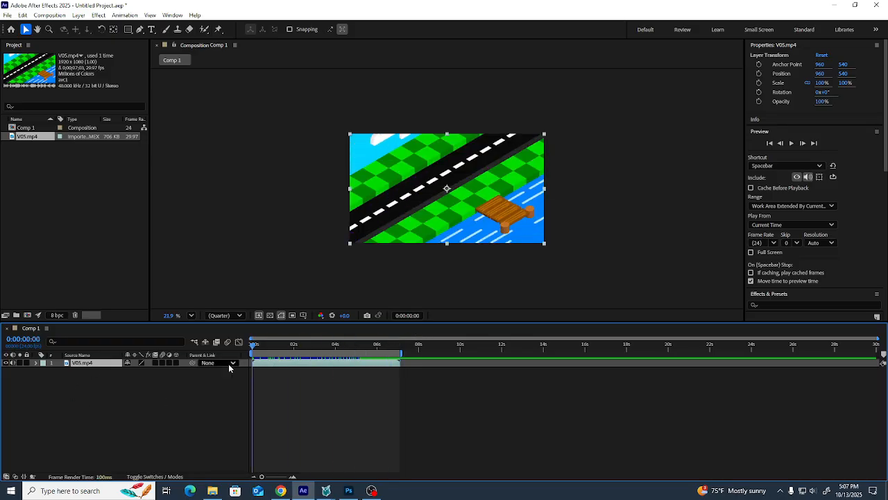
key(space)
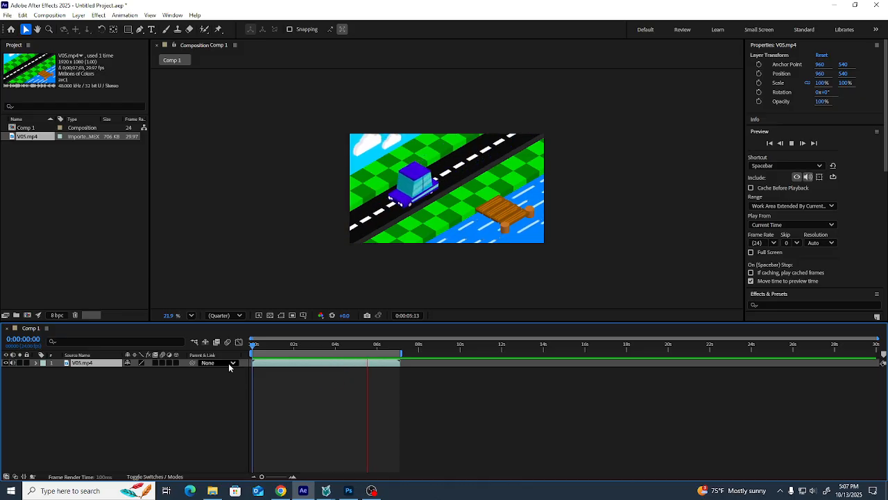
key(space)
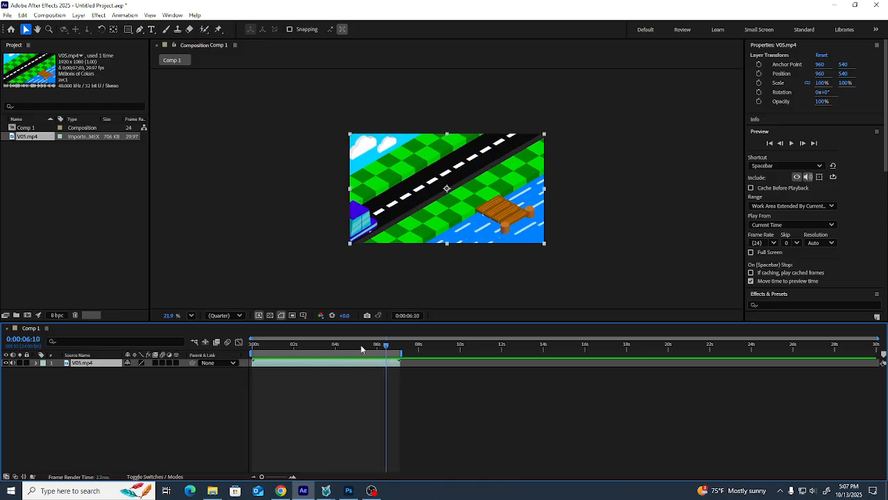
key(Home)
key(space)
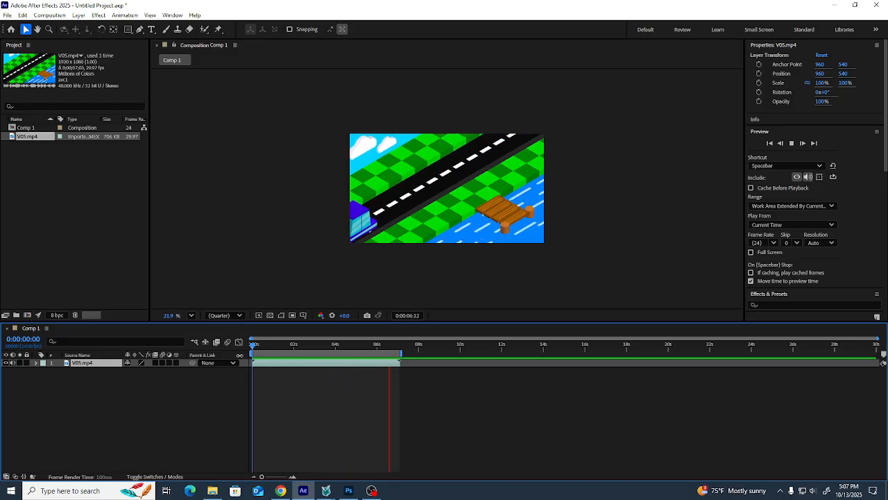
click(240, 359)
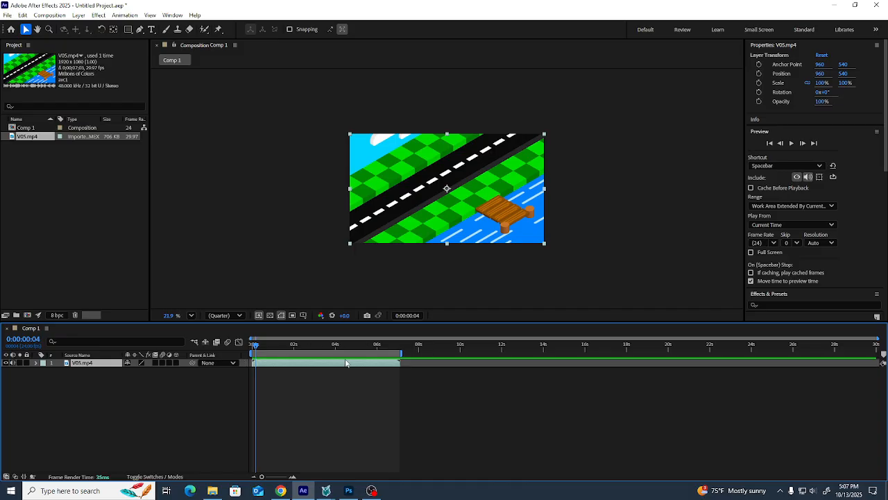
right_click(311, 365)
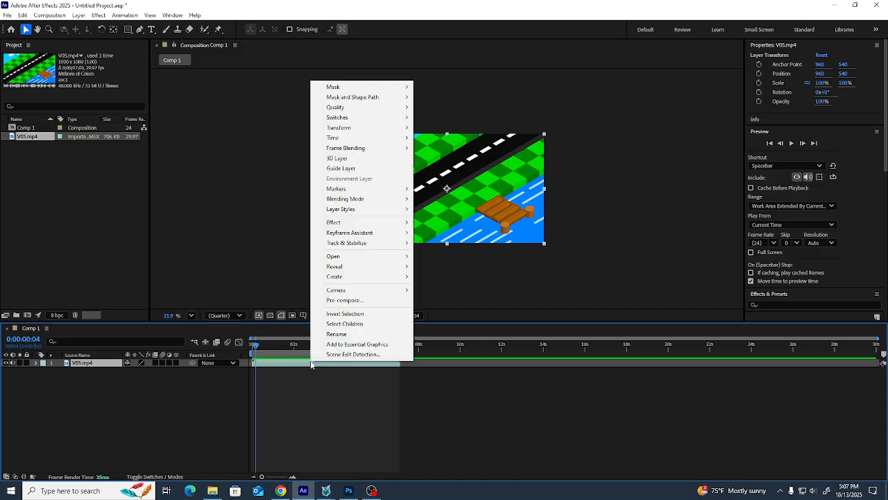
click(297, 366)
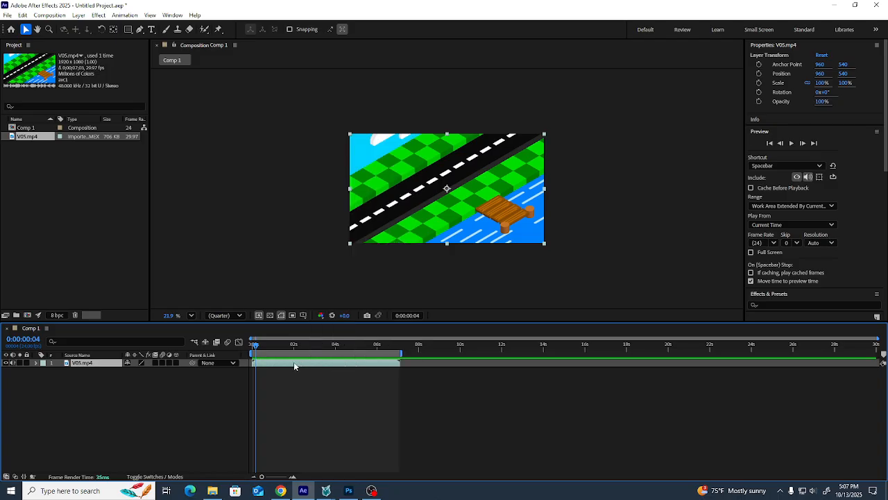
right_click(297, 366)
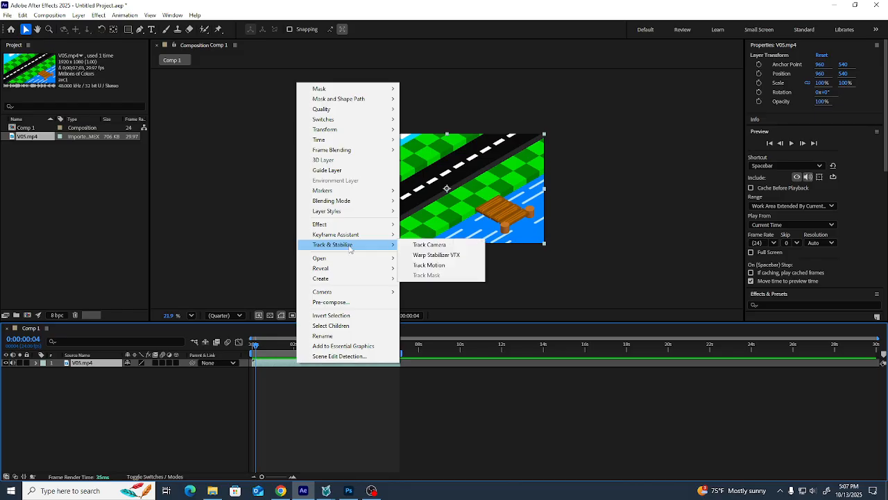
mouse_move(353, 143)
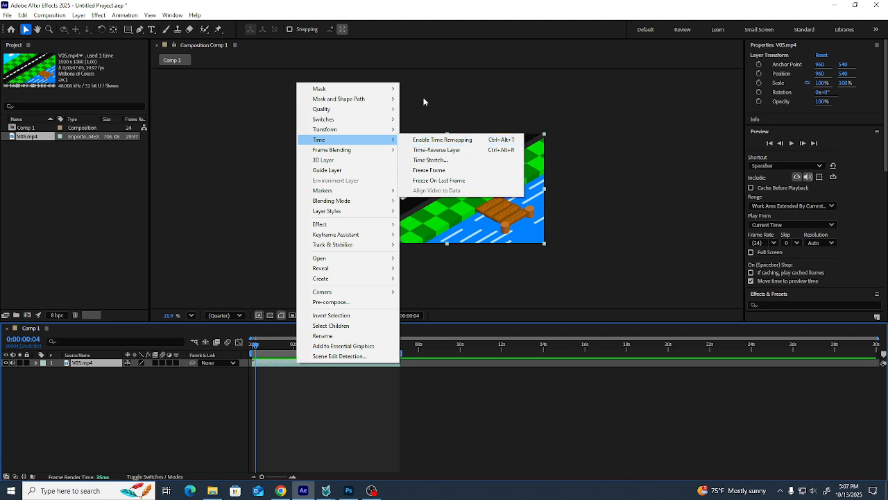
click(139, 414)
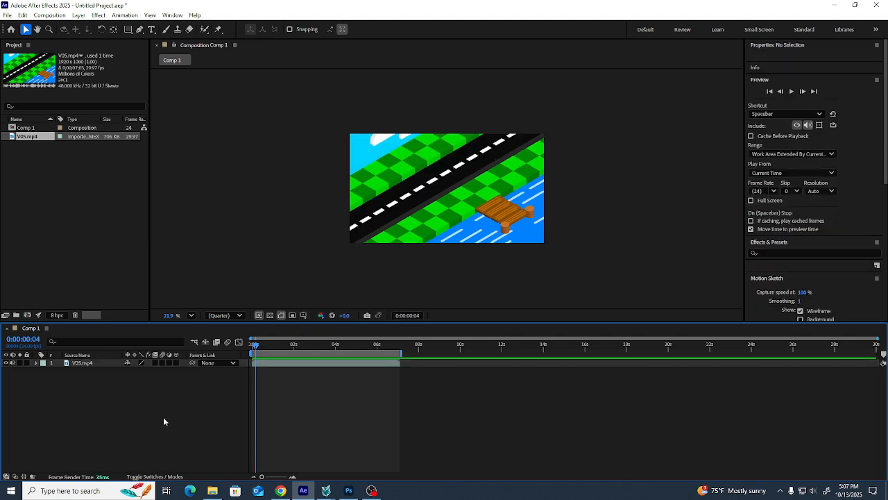
Enable Time Remapping on the V05.mp4 layer
right_click(305, 366)
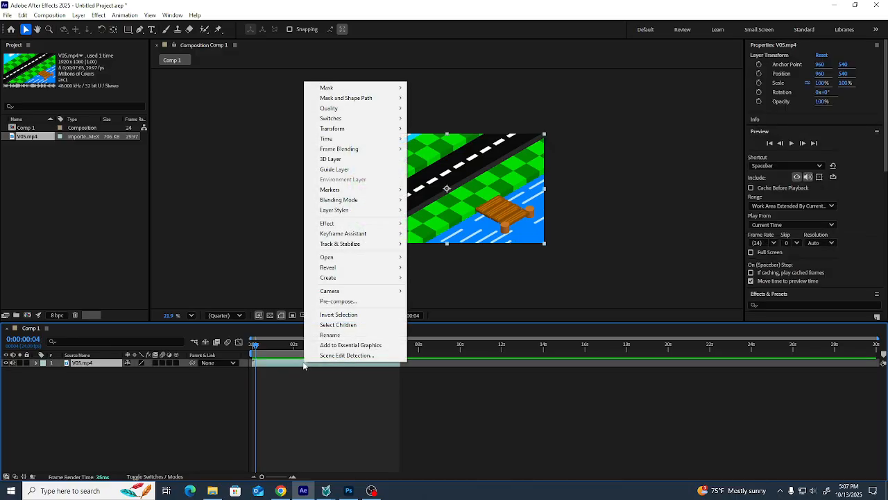
mouse_move(387, 143)
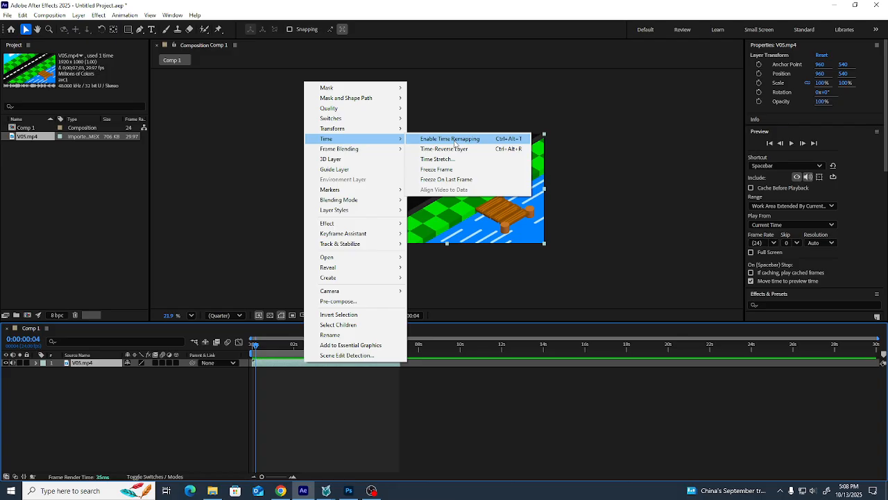
click(455, 142)
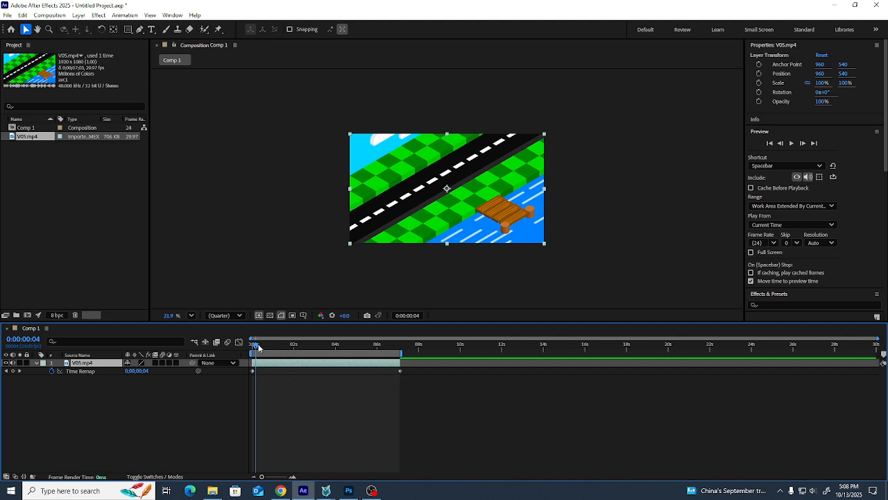
Examine the first and last Time Remap keyframes of the V05.mp4 layer and preview the clip between them
click(252, 345)
click(253, 370)
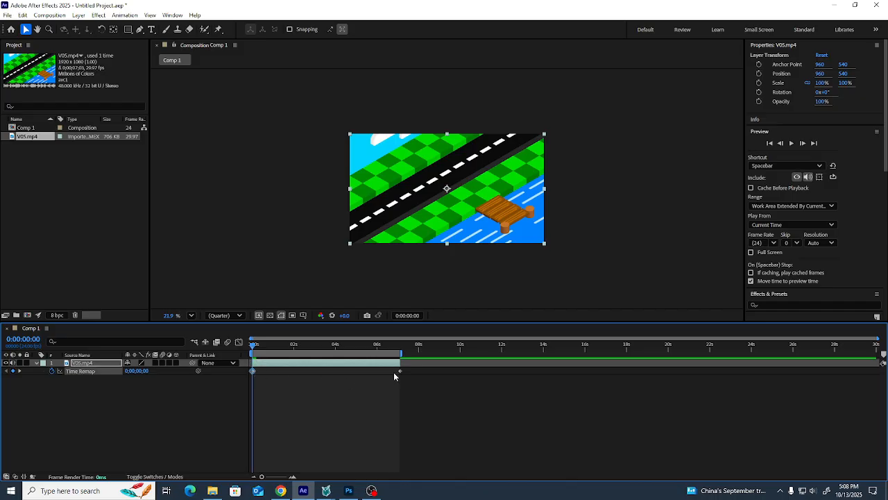
click(400, 370)
drag(252, 347, 248, 379)
key(space)
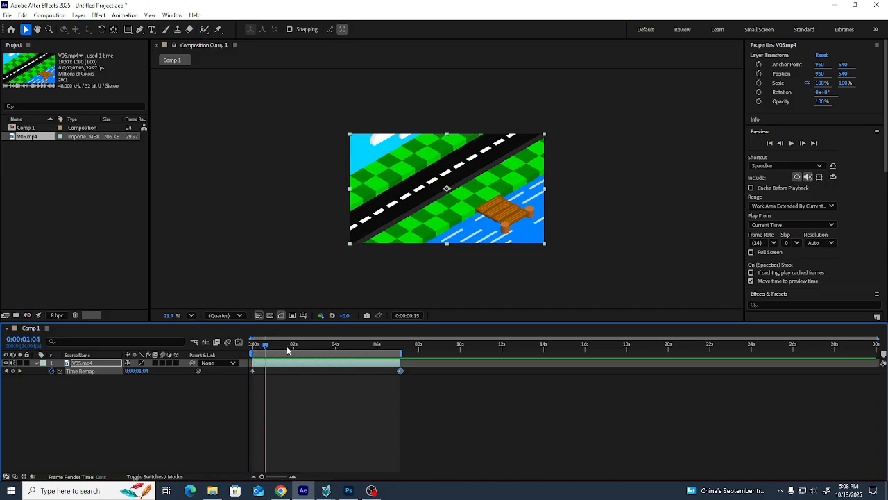
drag(287, 349, 261, 371)
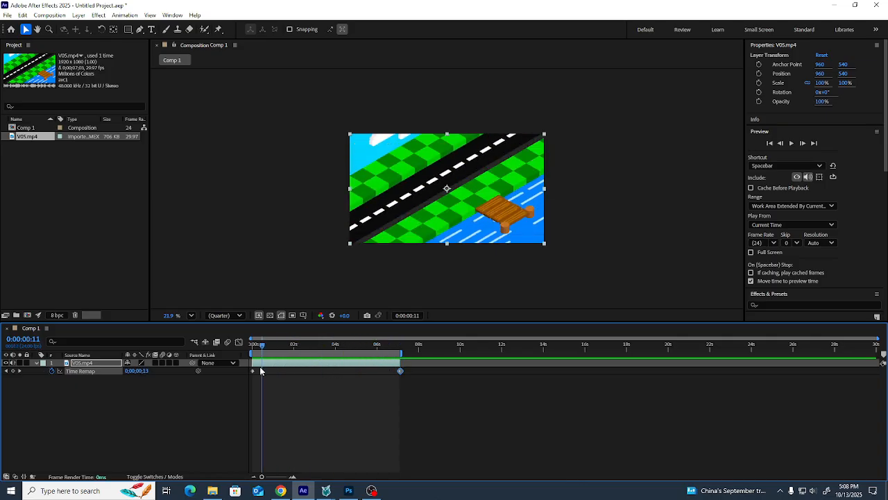
key(space)
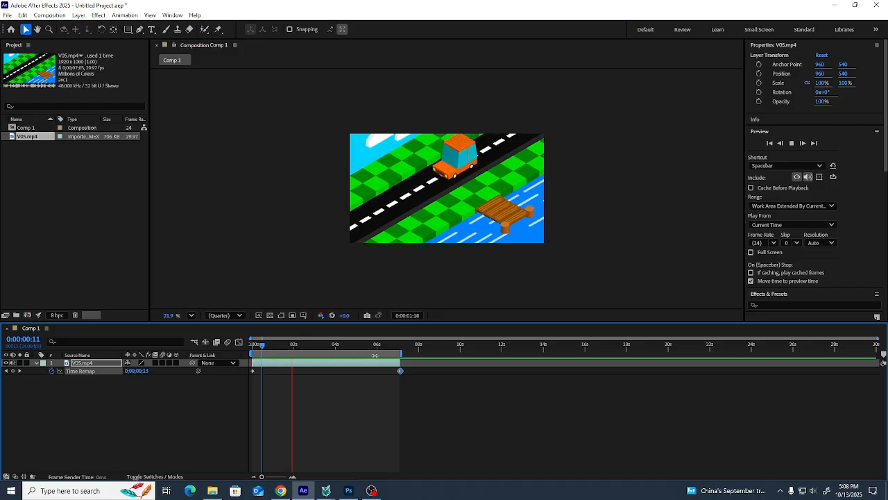
key(space)
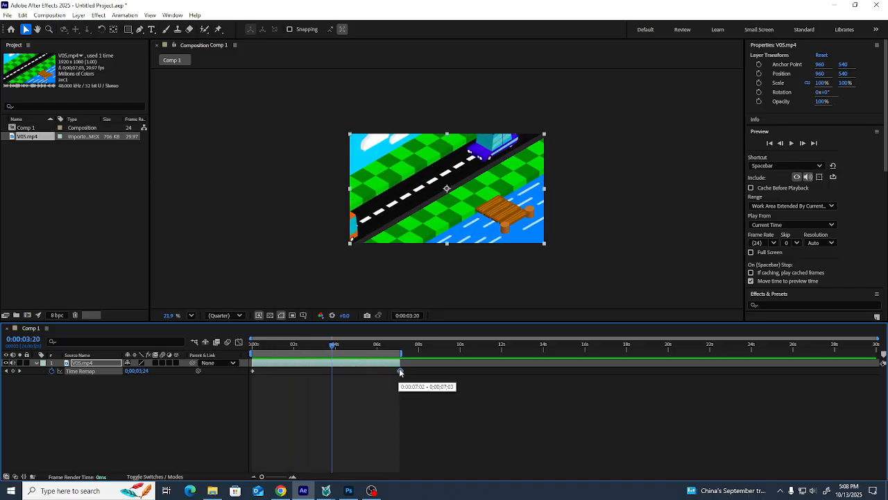
Try moving the last Time Remap keyframe to about 3 seconds and preview the faster playback from the start
drag(400, 372, 247, 357)
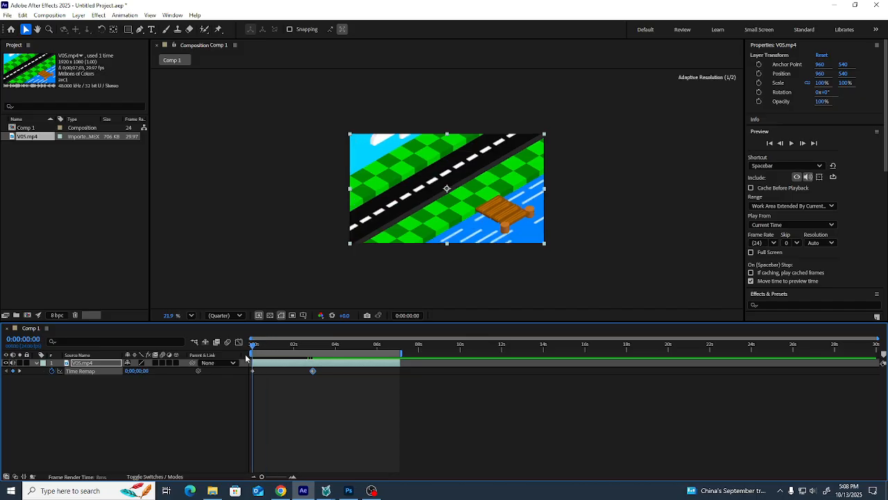
key(space)
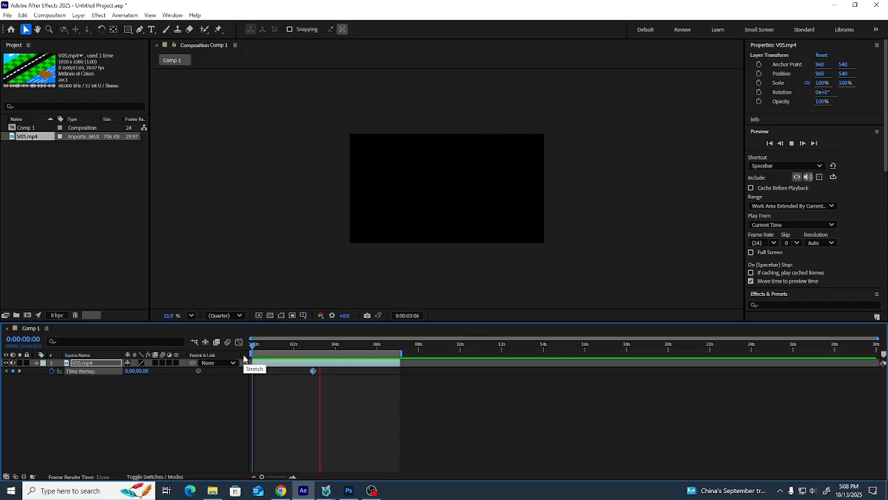
key(space)
drag(323, 350, 235, 352)
key(space)
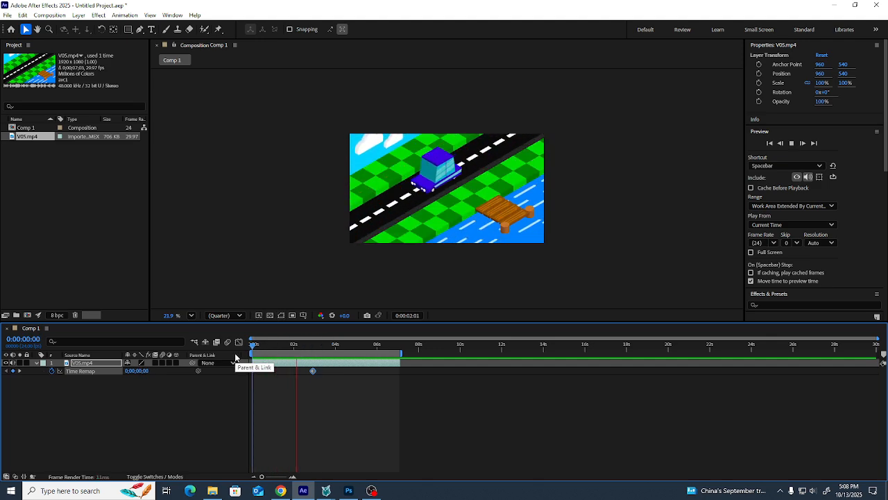
Try the last Time Remap keyframe at about 1.5 seconds with a preview, and undo the keyframe moves
drag(313, 371, 283, 373)
key(space)
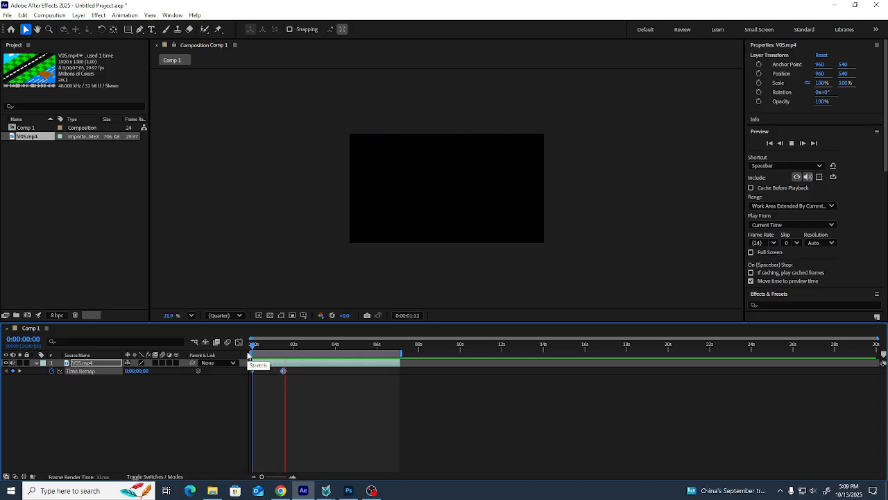
key(space)
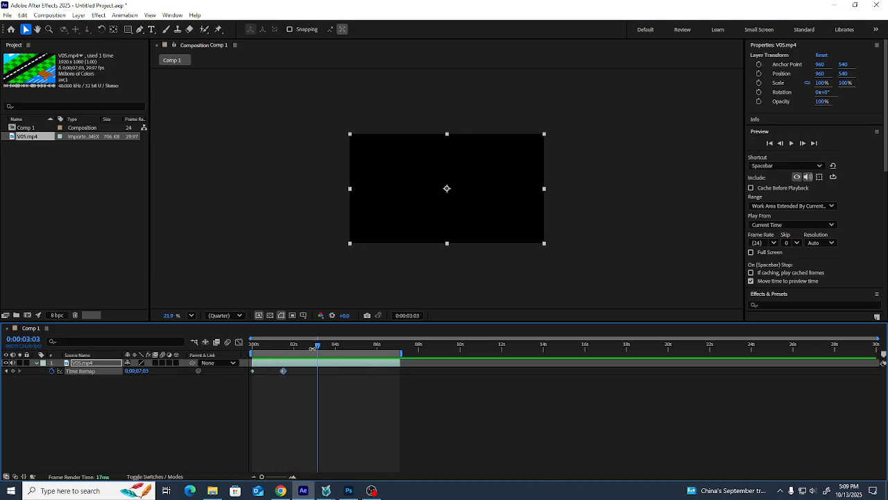
drag(317, 346, 241, 350)
key(space)
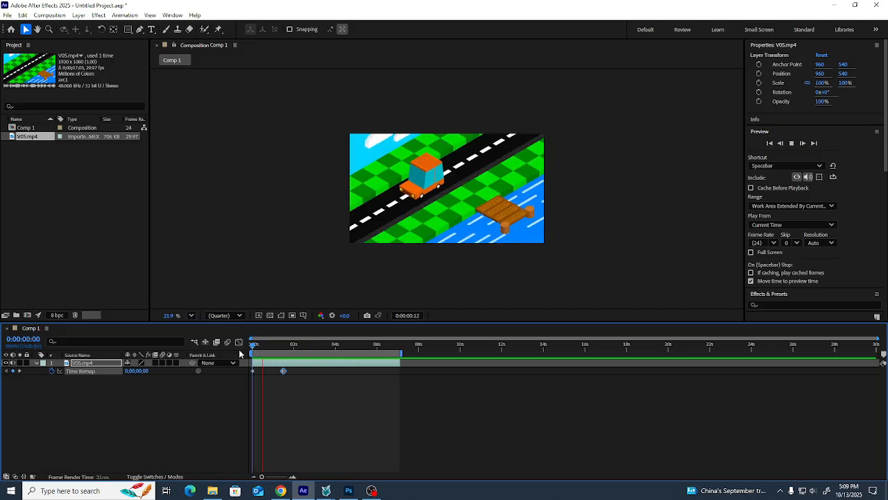
key(space)
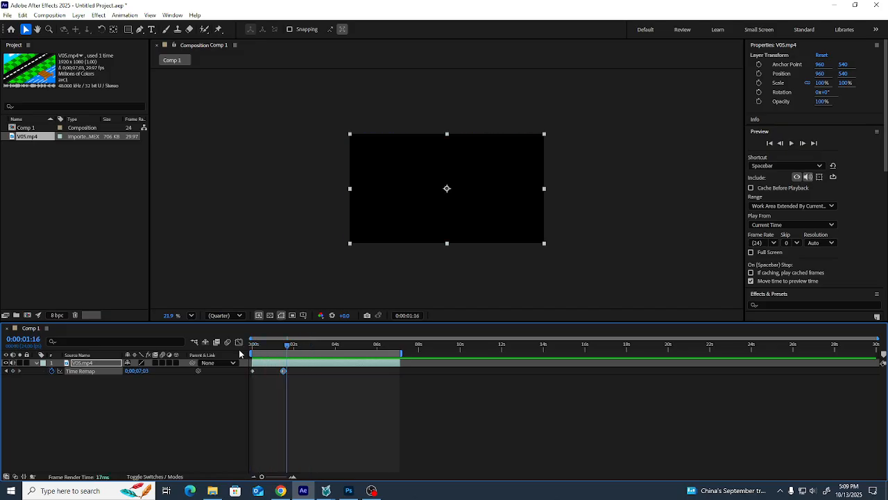
key(ctrl+z)
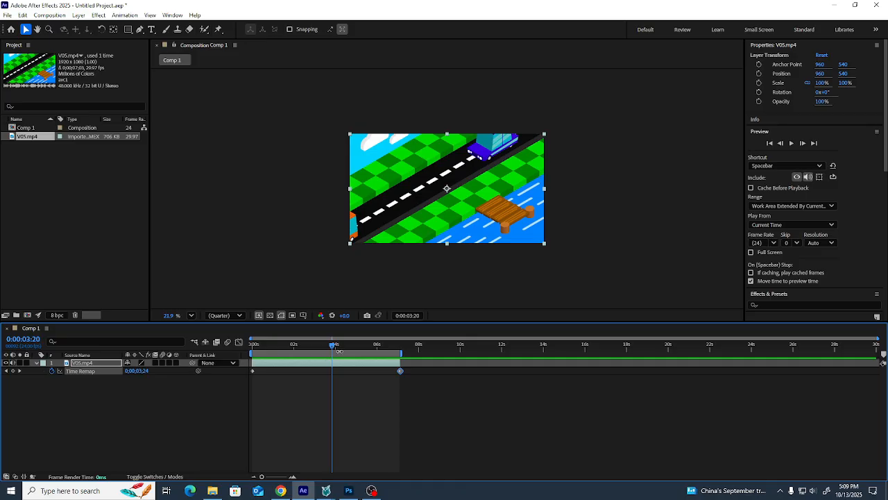
Add a middle Time Remap keyframe at 0:00:02:02 on the V05.mp4 layer
drag(331, 349, 296, 346)
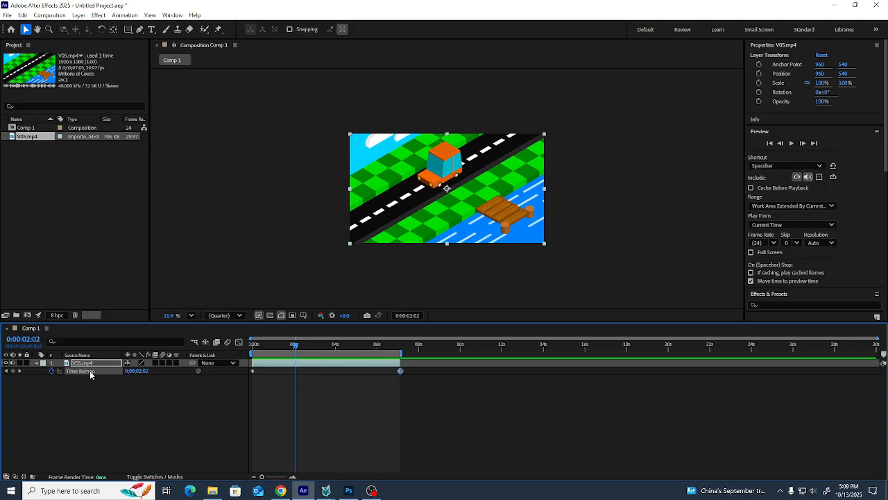
click(13, 372)
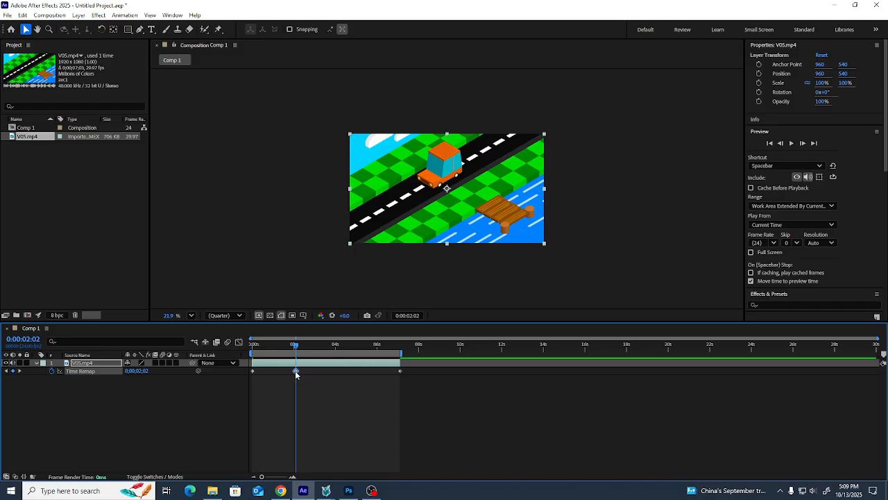
Try the middle Time Remap keyframe at about 0.8 seconds, preview from the start, and undo the move
drag(296, 372, 270, 375)
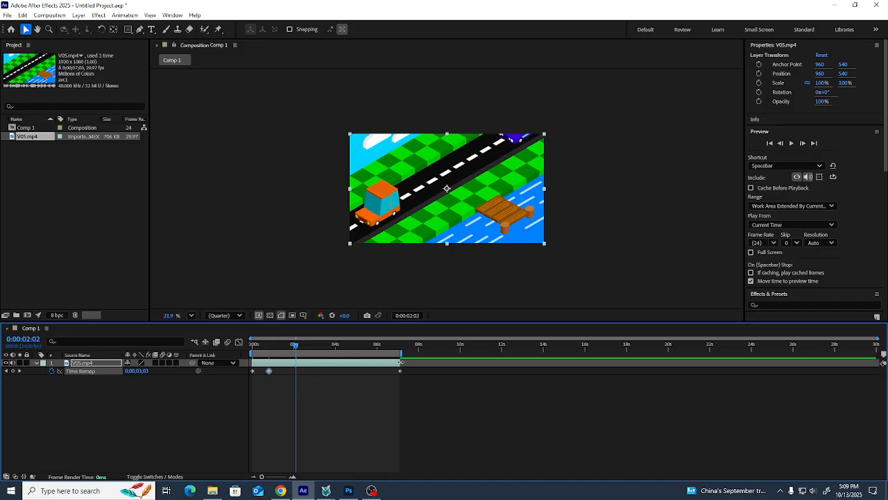
drag(297, 347, 233, 353)
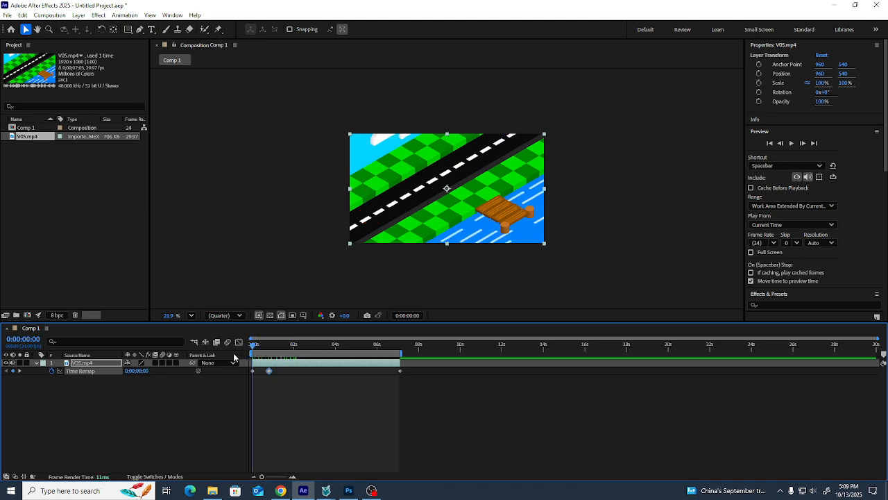
key(space)
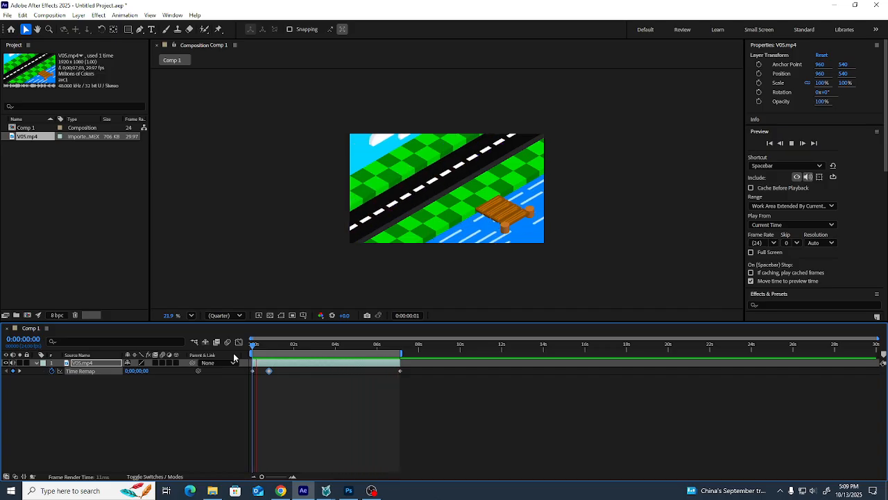
click(270, 346)
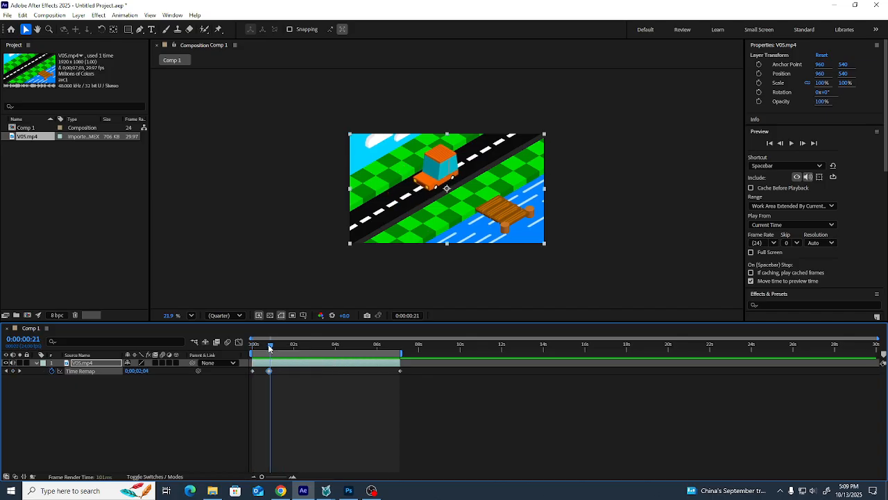
key(ctrl+z)
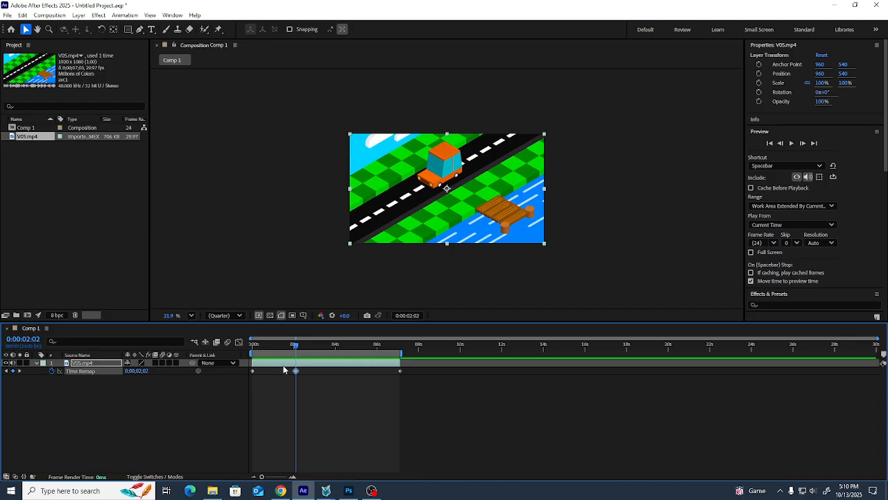
Try the middle Time Remap keyframe at 0:00:00:22, preview the clip from the start, and undo the move
drag(295, 373, 272, 352)
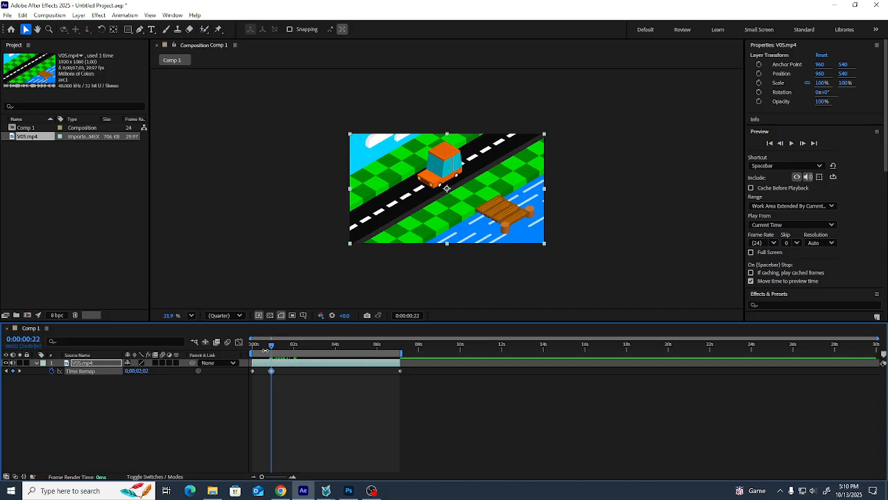
drag(262, 476, 284, 477)
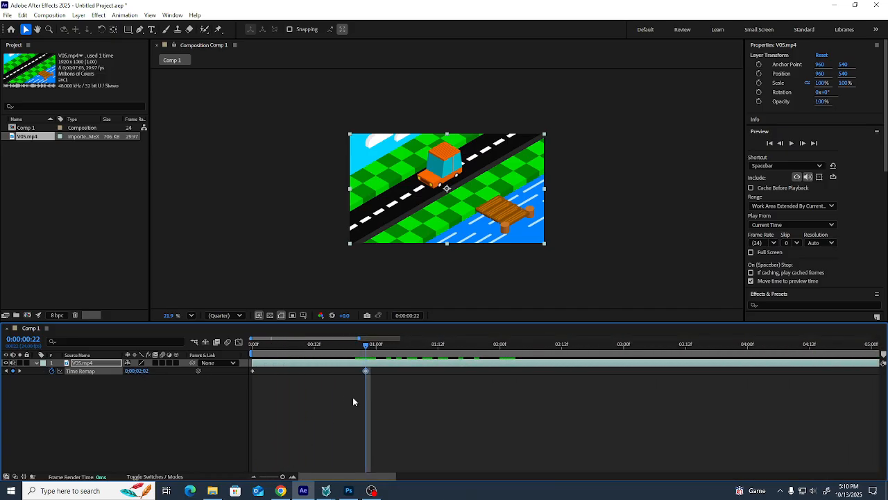
drag(281, 478, 251, 479)
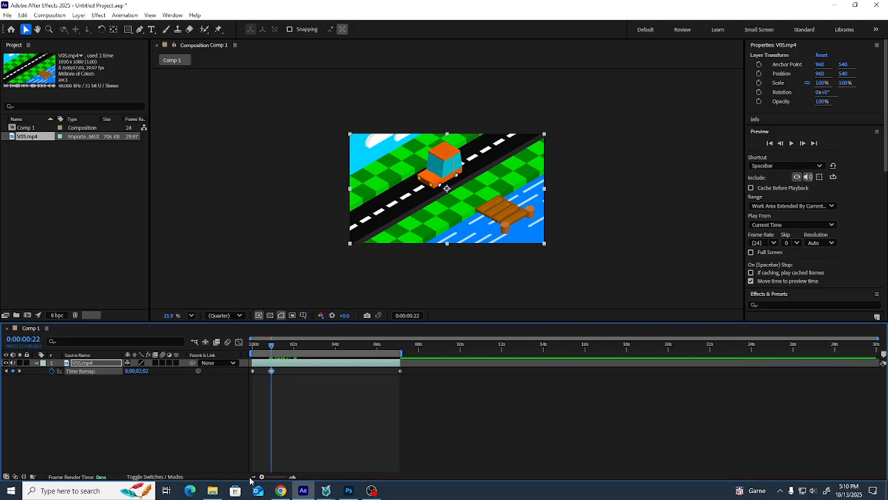
drag(272, 345, 251, 347)
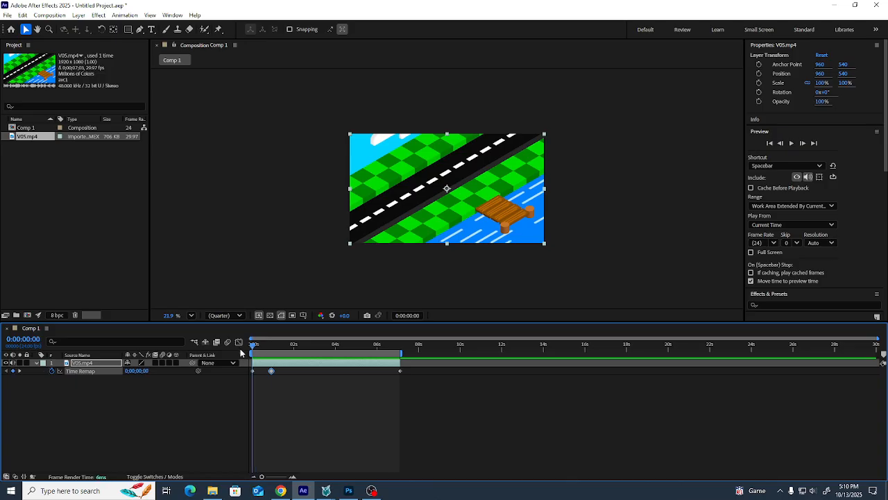
key(space)
key(space)
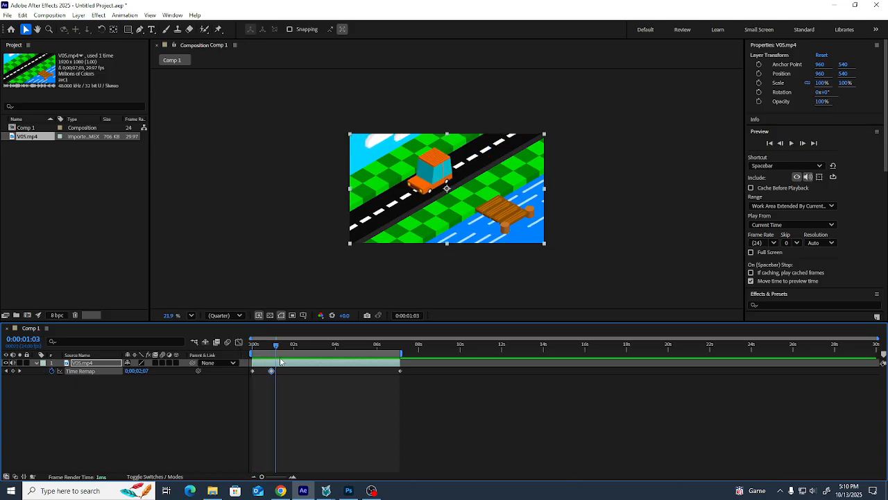
key(ctrl+z)
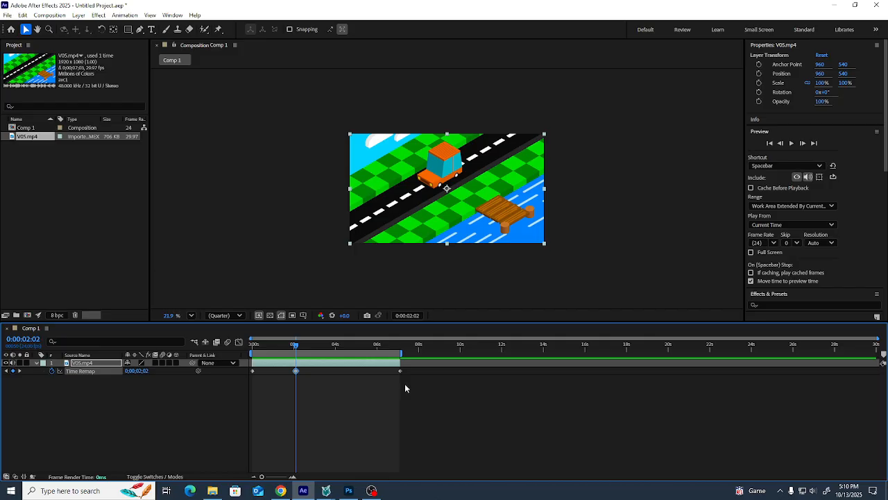
Move the middle and last Time Remap keyframes earlier together, placing the middle one at about 0.7 seconds, and preview from the start
drag(406, 387, 268, 376)
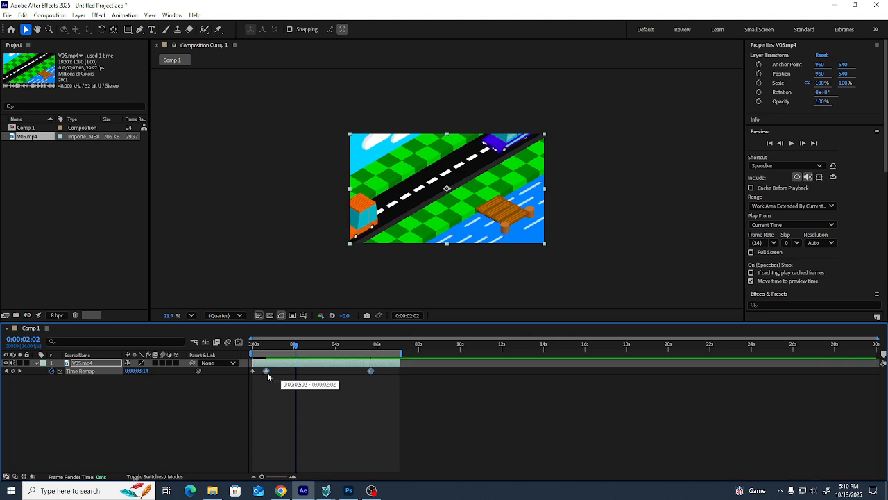
drag(296, 346, 250, 361)
key(space)
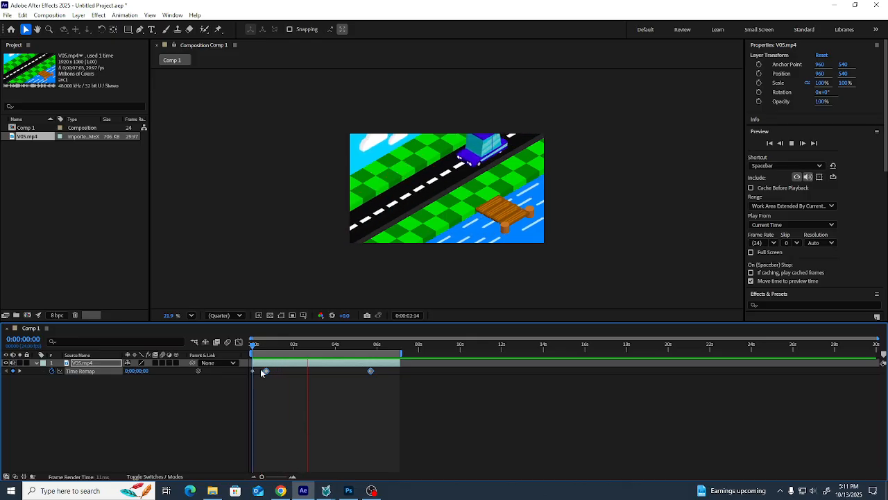
click(354, 373)
drag(359, 345, 235, 358)
Open Head.psd from the Downloads folder in Photoshop
click(53, 255)
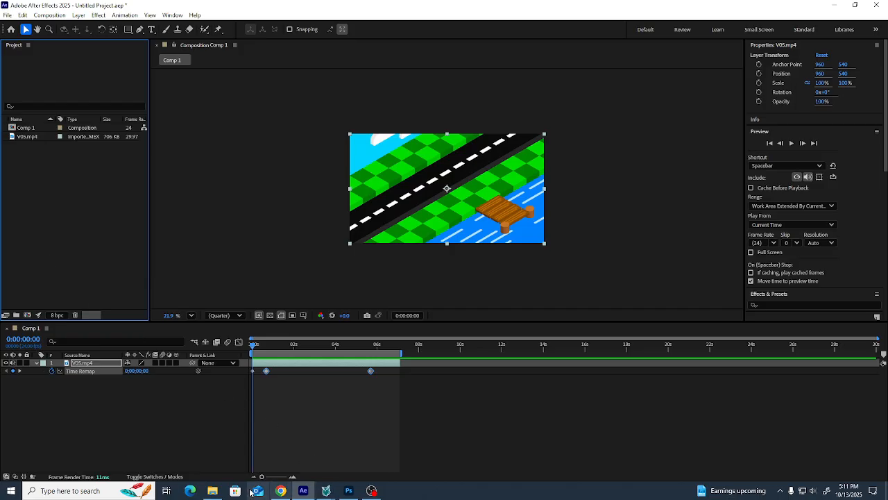
click(213, 491)
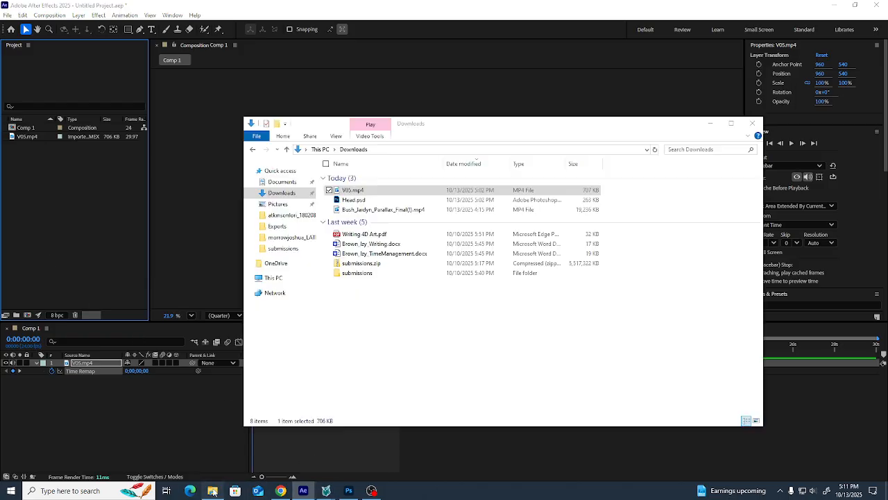
click(380, 201)
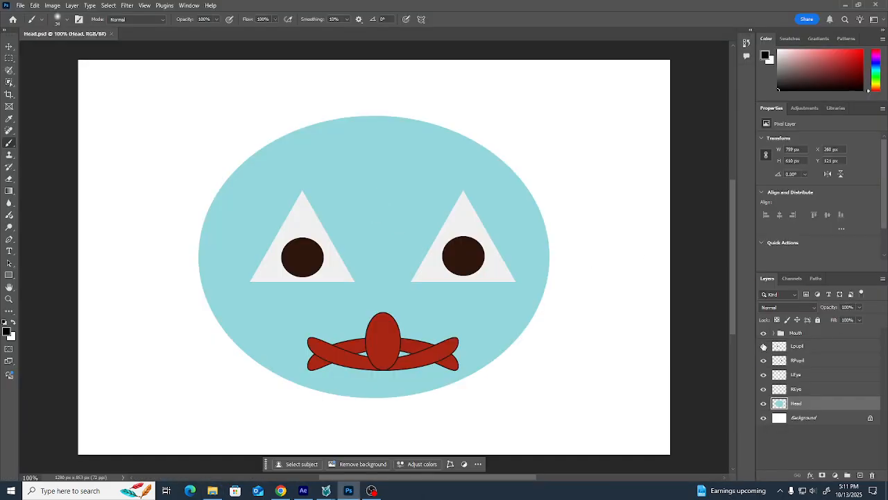
Examine the face's layer structure by hiding the eye and pupil layers and the Mouth group, and showing them again one by one
click(764, 388)
click(764, 374)
click(764, 360)
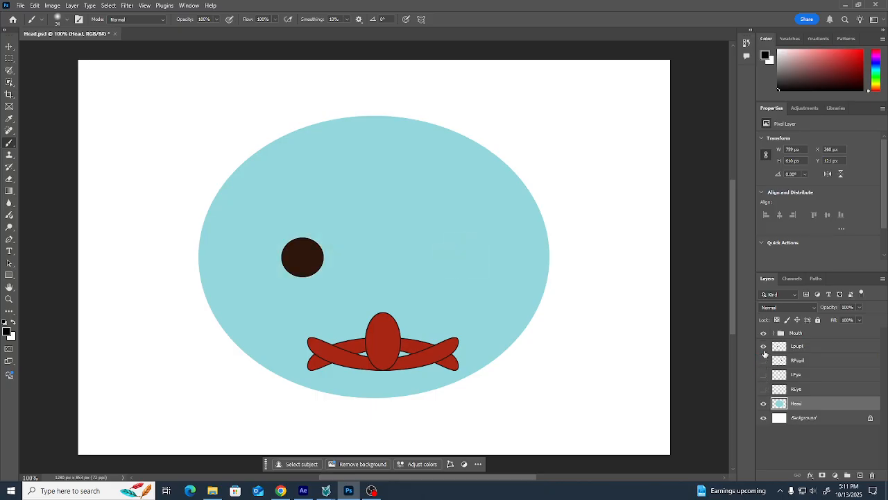
click(764, 346)
click(764, 333)
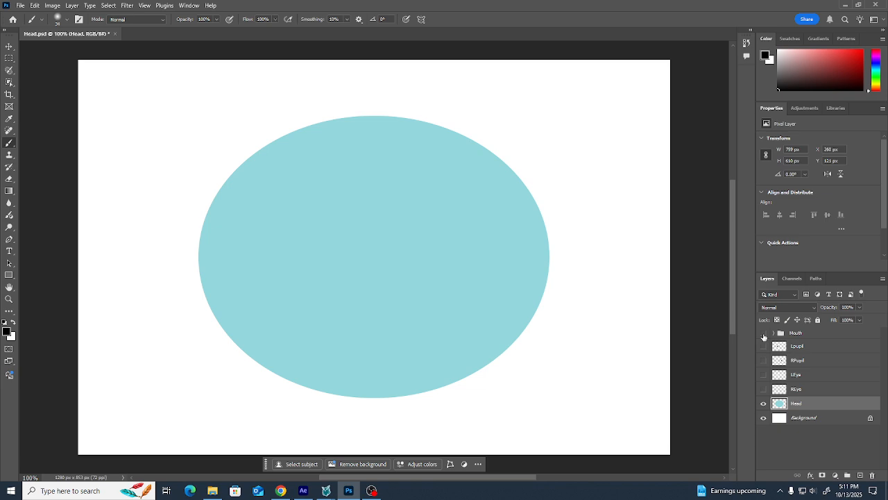
click(764, 388)
click(764, 375)
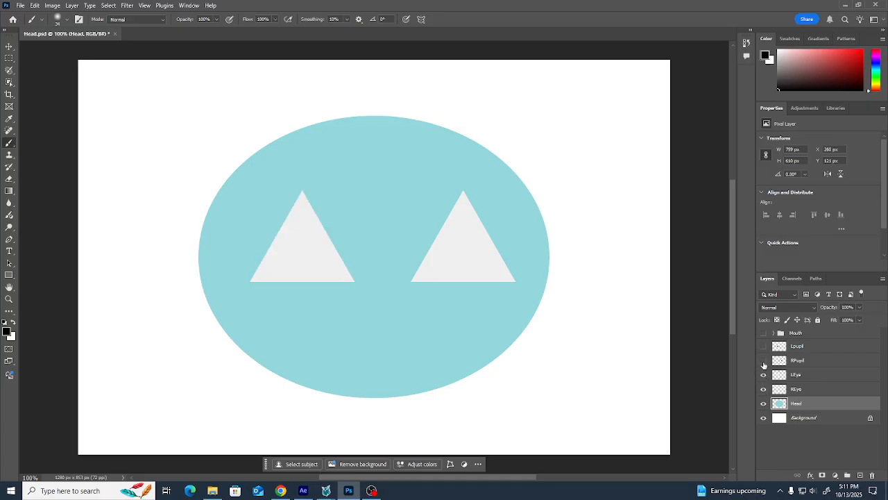
click(764, 360)
click(764, 346)
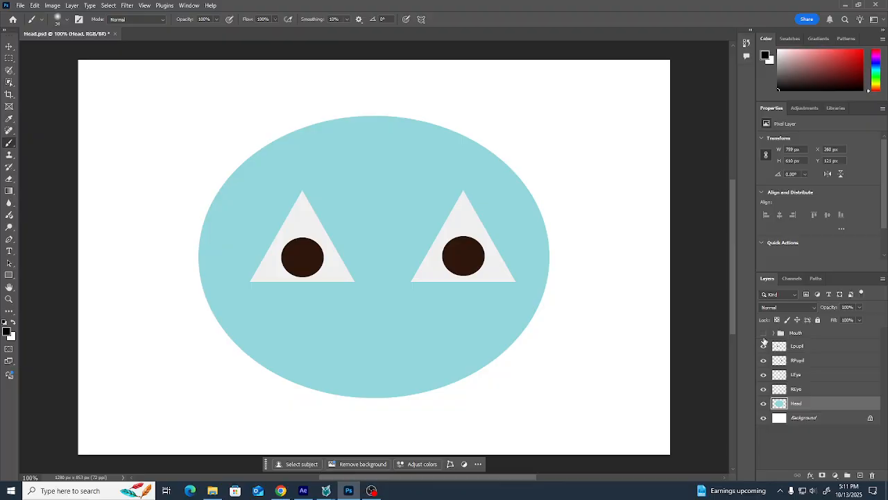
click(764, 333)
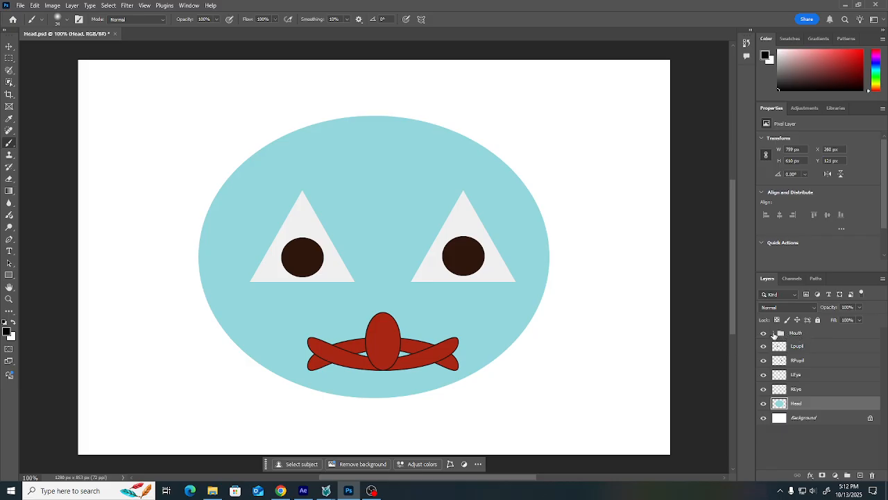
Expand the Mouth group and examine mouth layers 01, 02 and 03 by hiding and showing each one
click(774, 334)
click(764, 345)
click(764, 360)
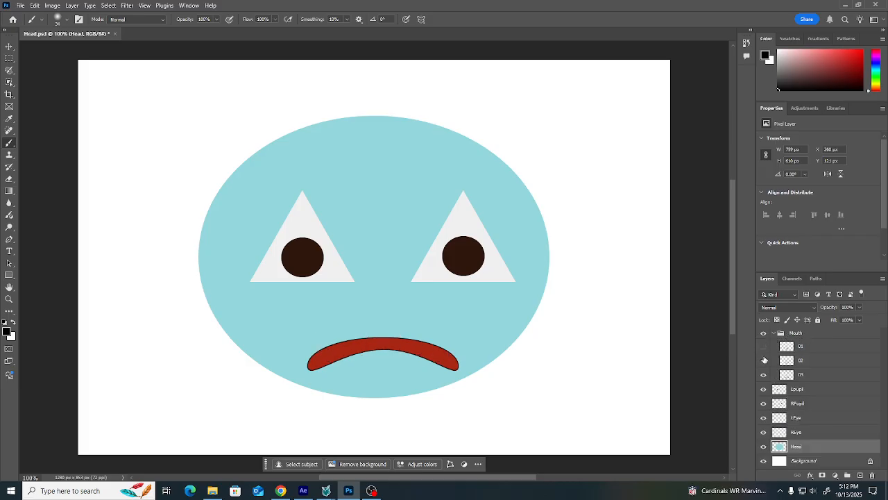
click(764, 375)
click(764, 375)
click(764, 360)
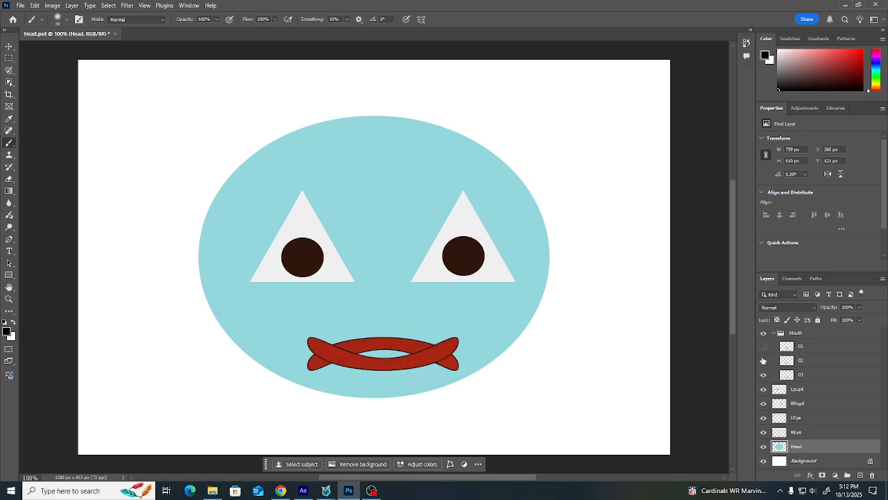
click(764, 345)
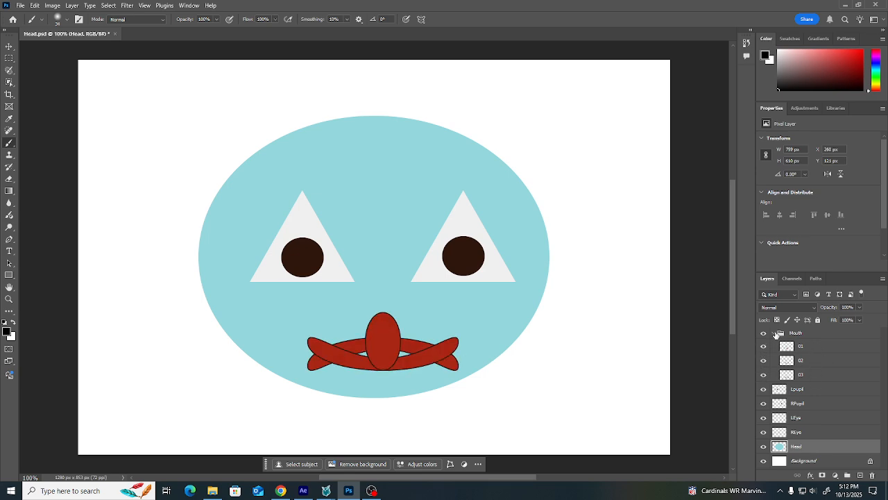
Review how layers 01, 02 and 03 are nested in the Mouth group, selecting each layer and the group and leaving it expanded
click(775, 334)
click(775, 333)
click(812, 347)
click(812, 360)
click(812, 373)
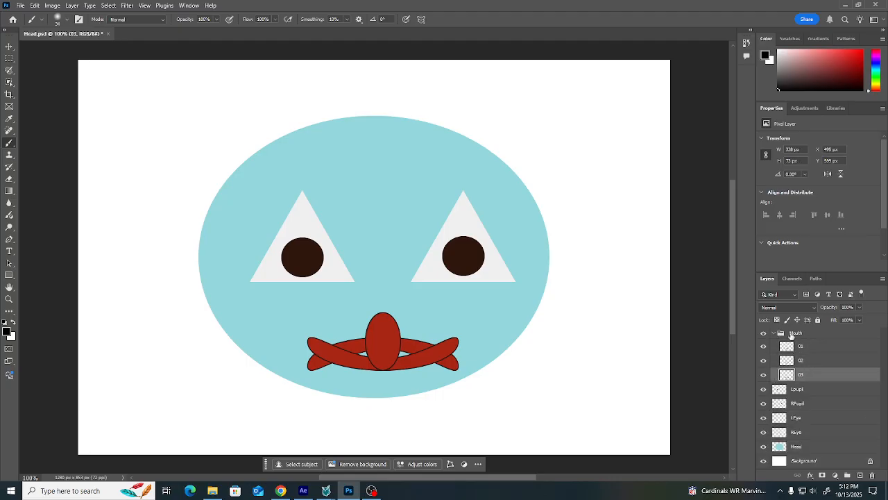
click(798, 333)
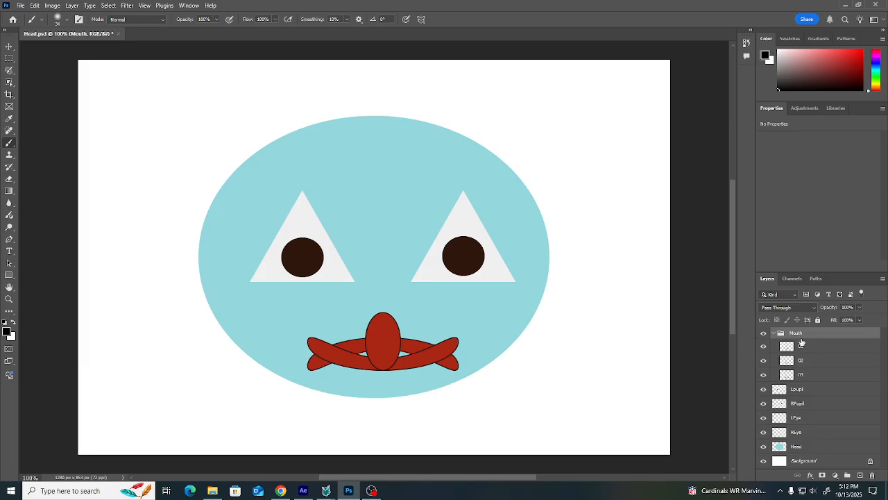
click(774, 334)
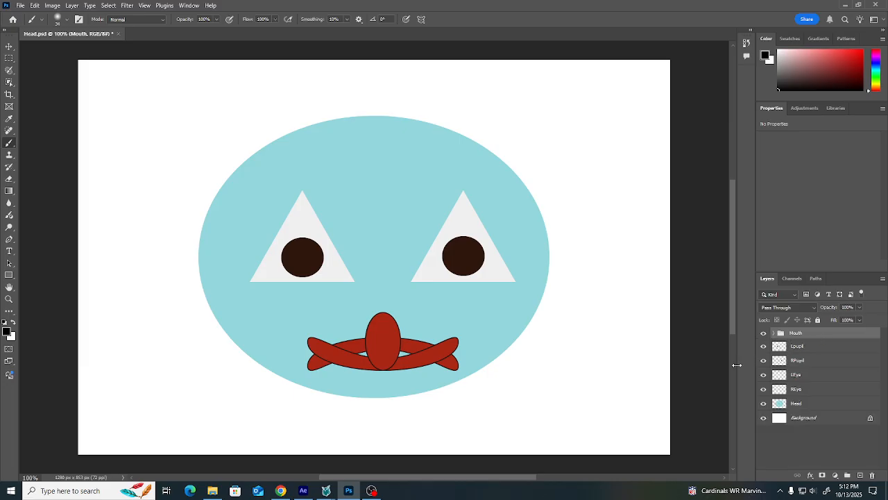
click(772, 333)
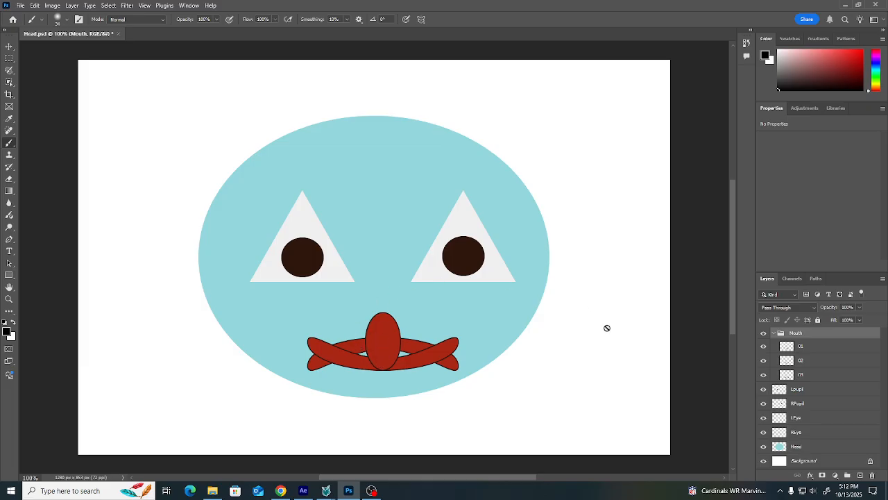
Import Head.psd from Downloads into the After Effects project as Composition - Retain Layer Sizes with Editable Layer Styles
click(303, 491)
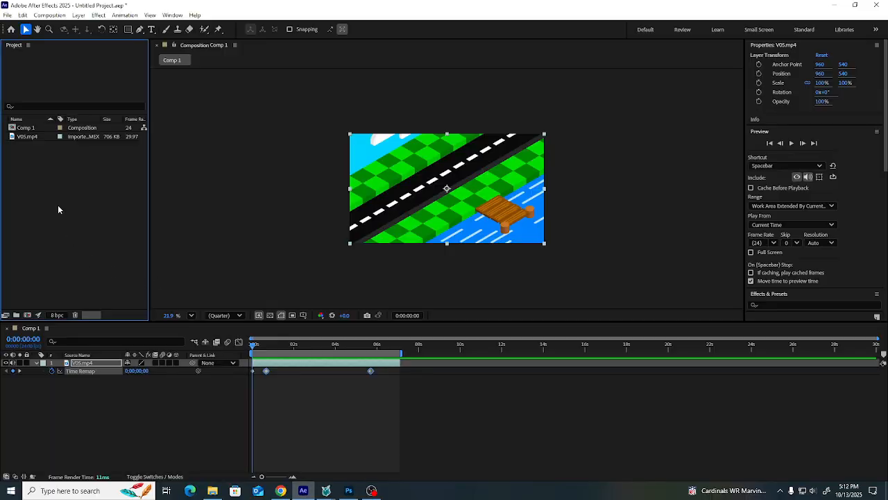
click(212, 491)
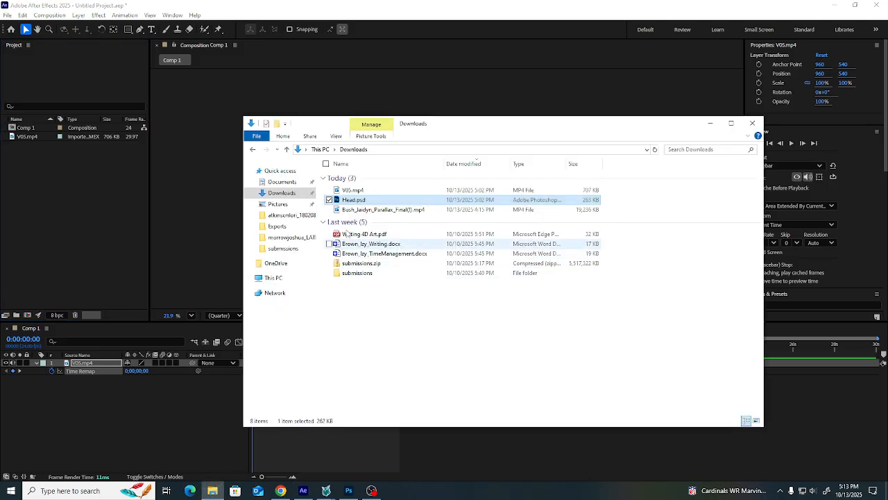
drag(352, 202, 80, 226)
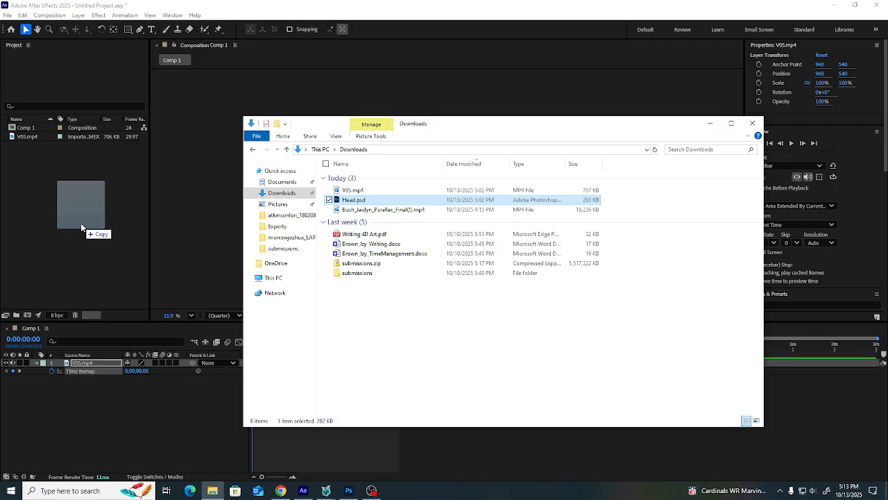
drag(80, 226, 80, 227)
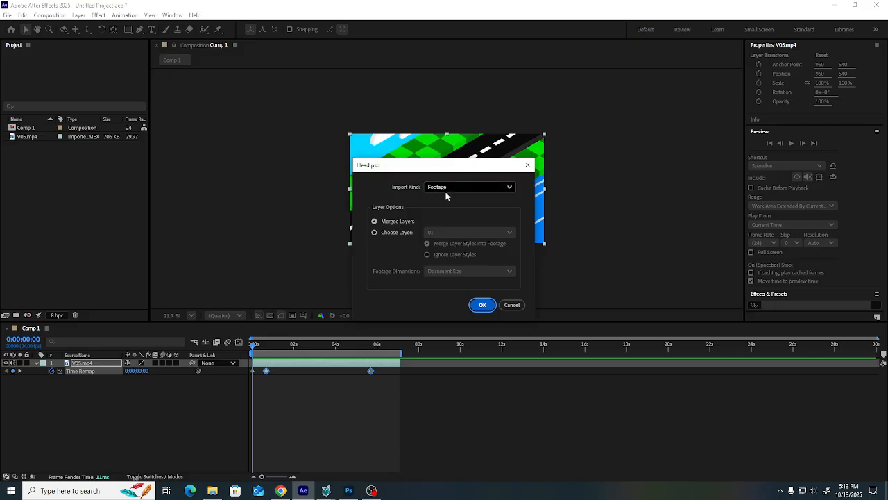
click(467, 187)
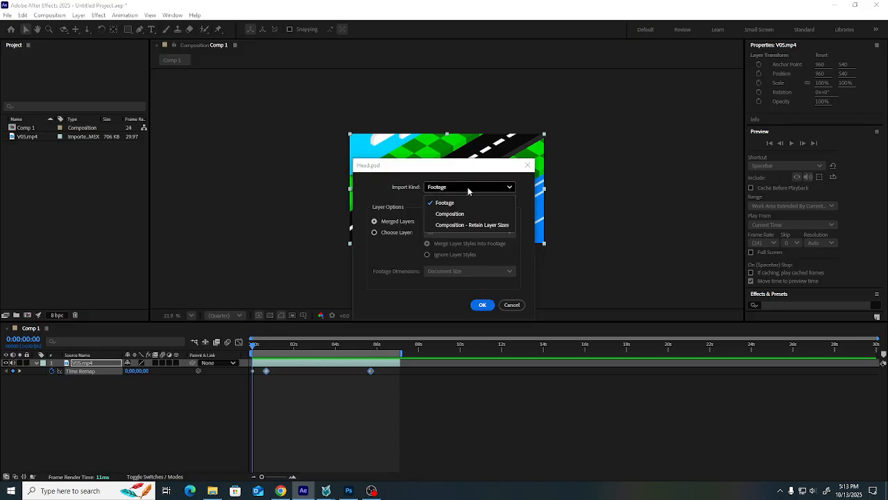
click(469, 224)
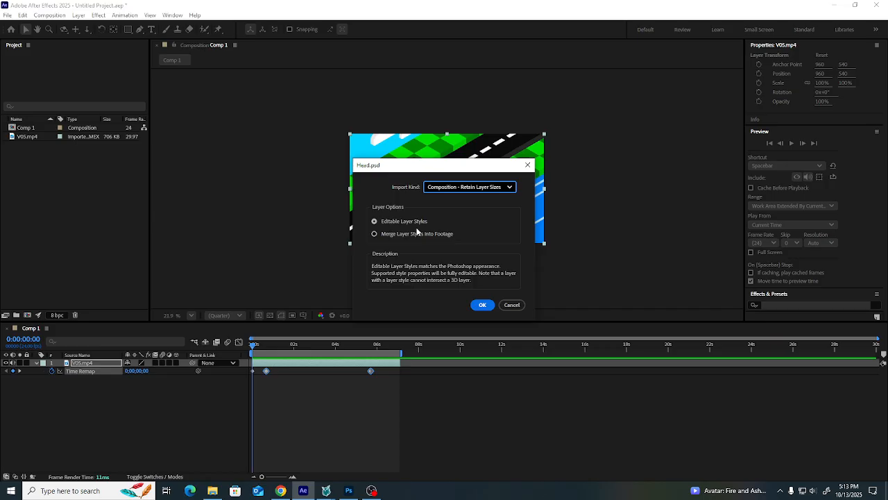
click(483, 306)
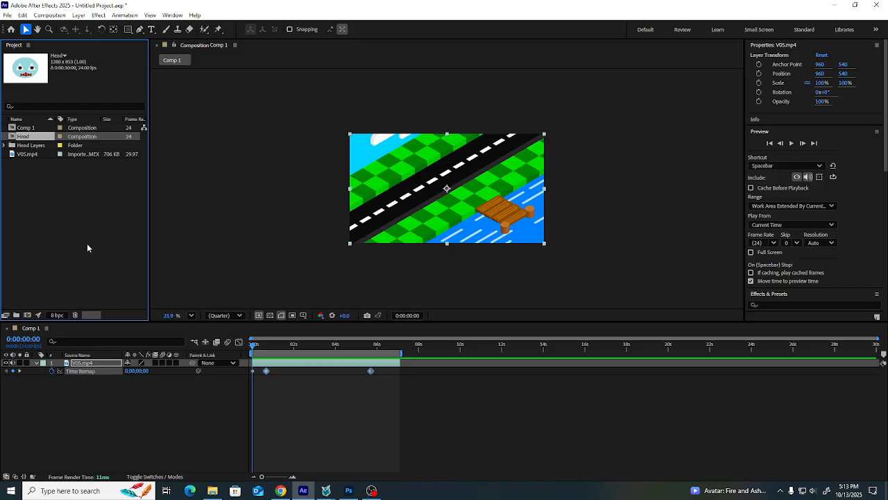
Open the imported Head composition and open its nested Mouth composition
double_click(25, 138)
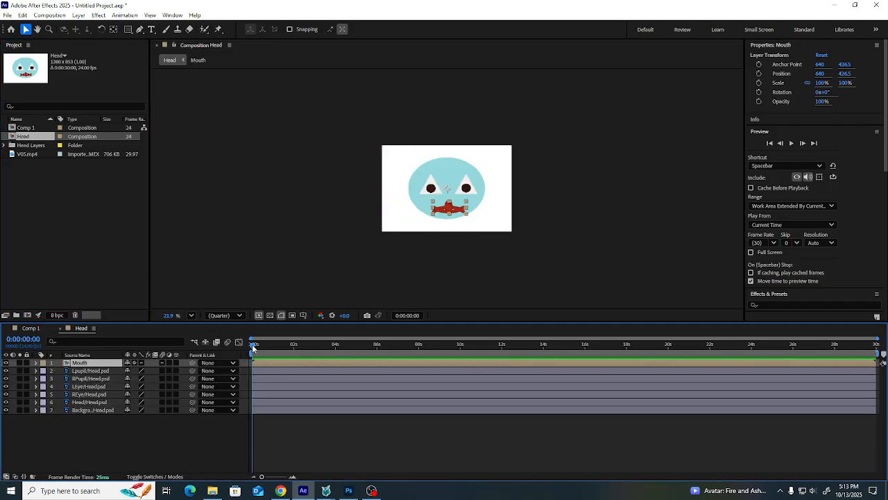
click(81, 372)
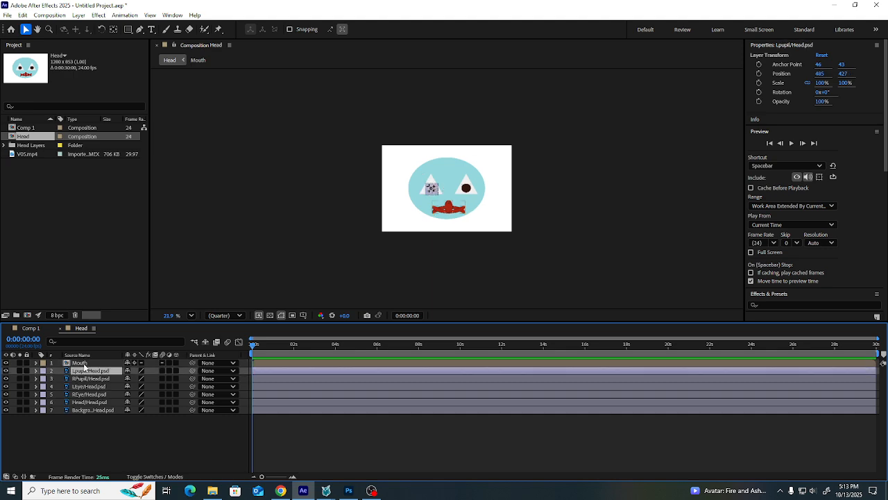
click(80, 363)
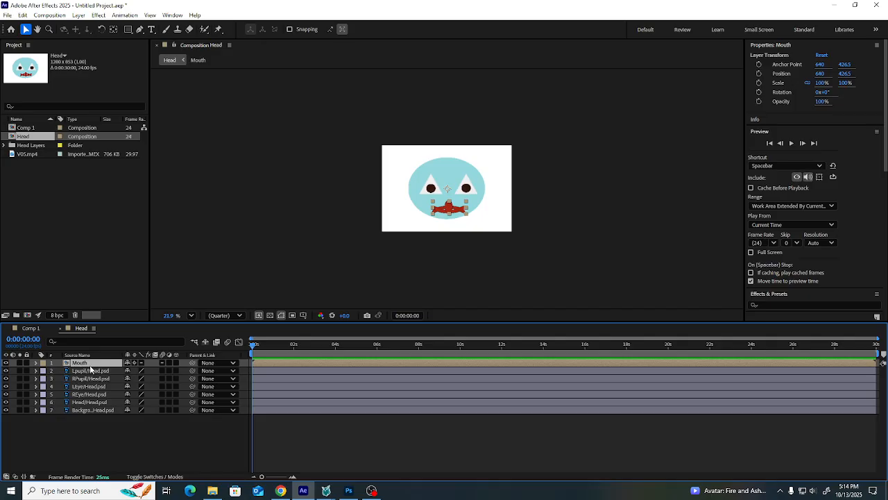
double_click(88, 364)
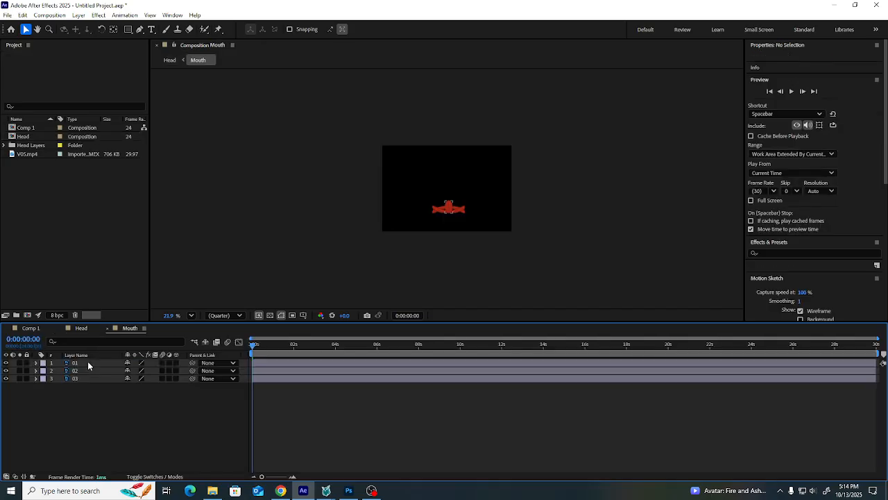
Examine the Mouth composition close up, selecting layers 01, 02 and 03 to identify each mouth shape
click(89, 370)
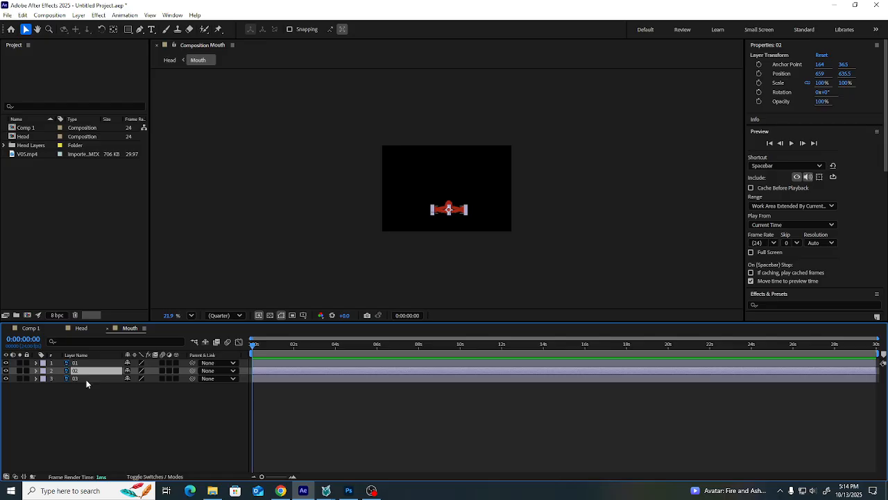
click(98, 378)
click(99, 371)
click(99, 363)
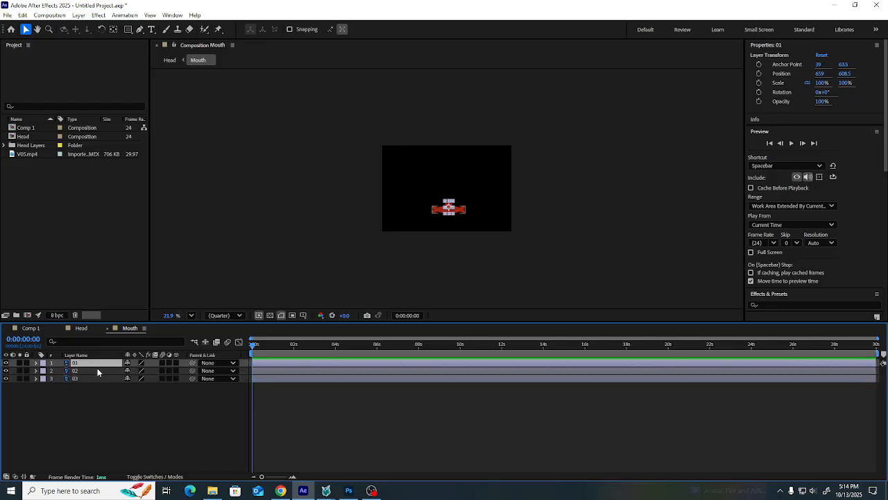
scroll(431, 234, up, 4)
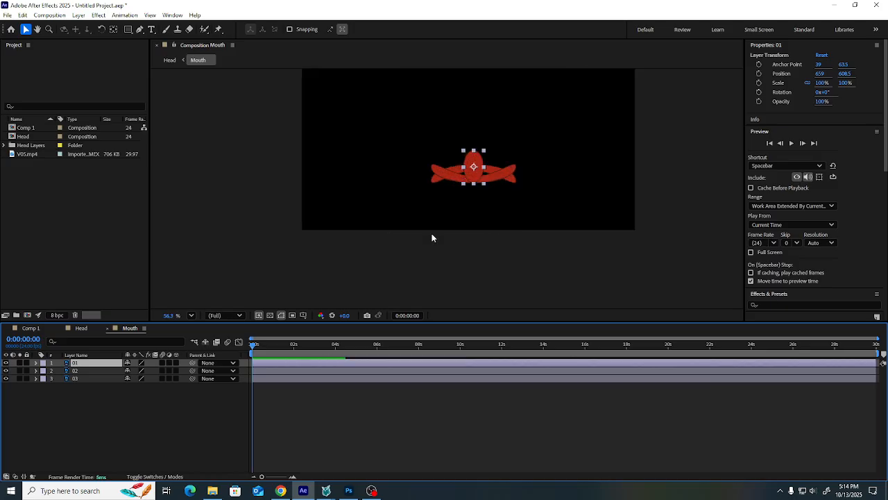
scroll(431, 238, up, 1)
drag(488, 215, 458, 262)
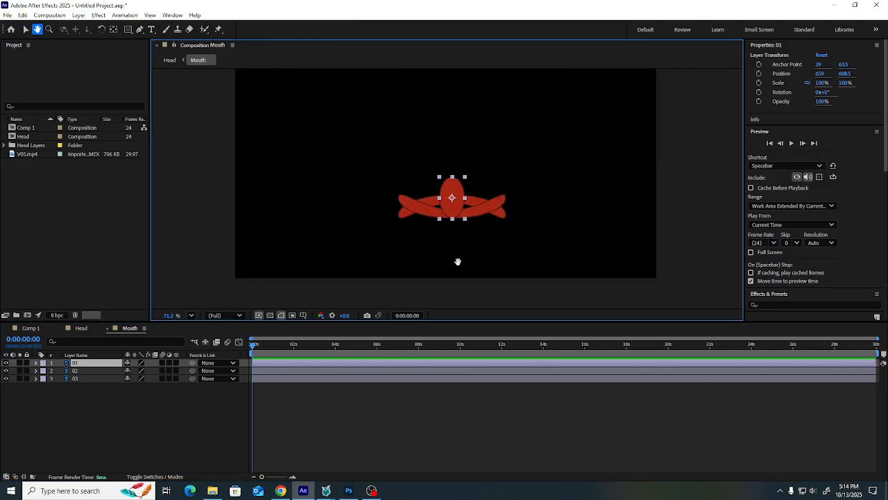
key(v)
click(101, 370)
click(99, 378)
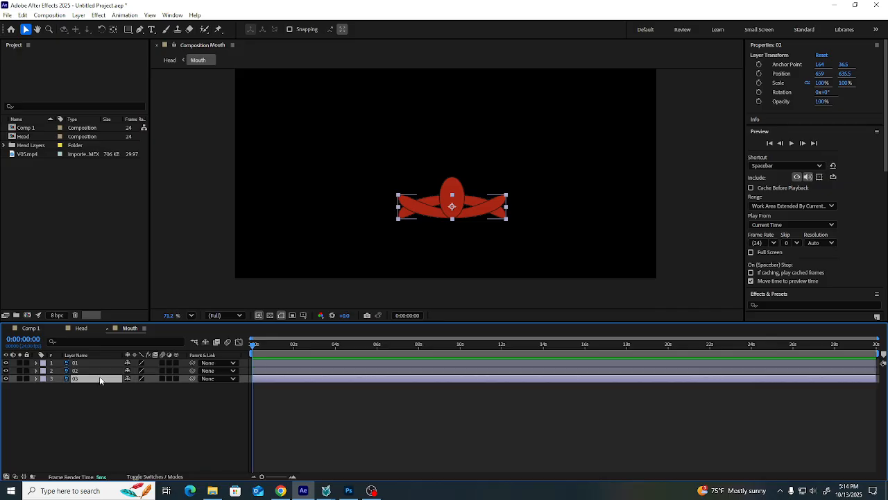
Return to the Head composition and move the RPupil layer past the eye's outer edge, to about 904, 429
click(85, 329)
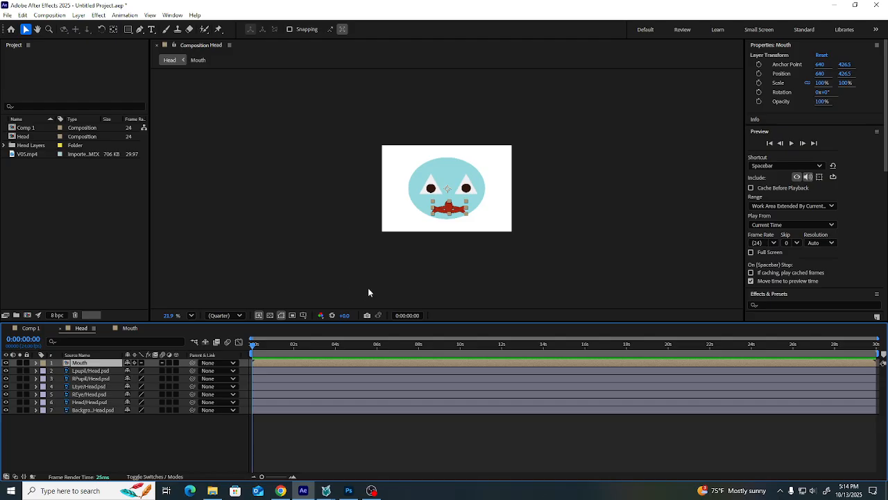
scroll(445, 210, up, 3)
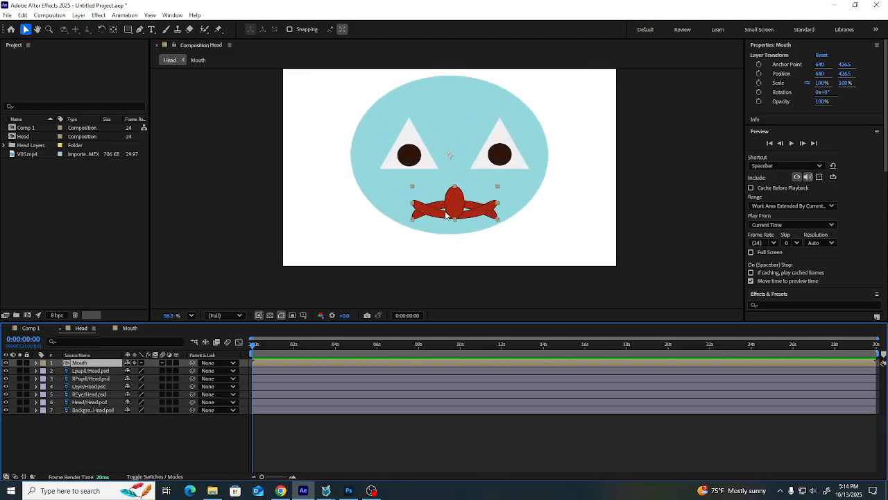
middle_click(470, 189)
drag(469, 188, 461, 225)
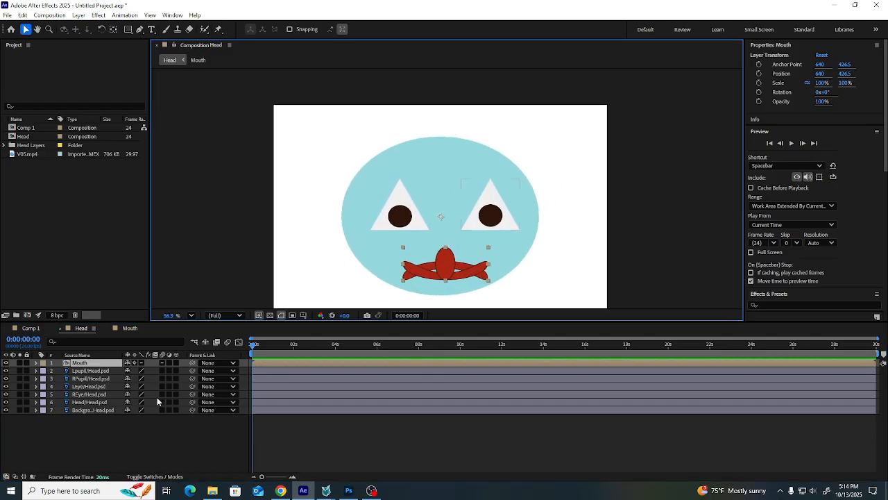
click(89, 379)
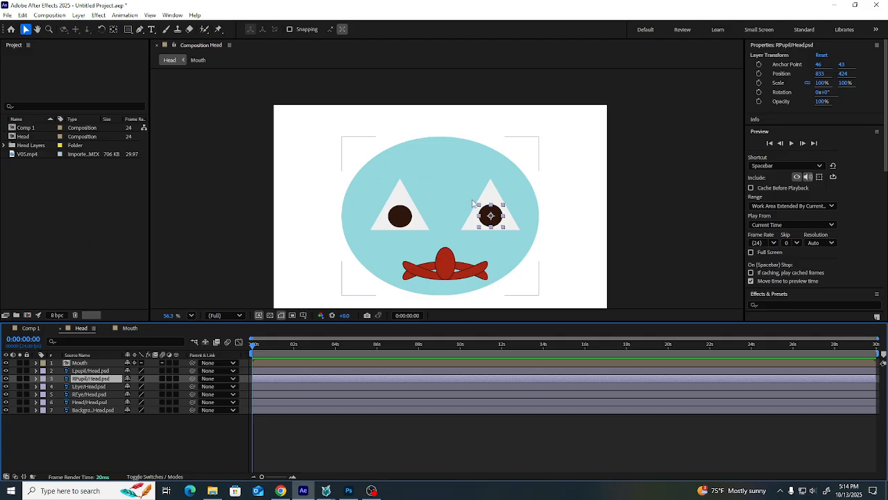
drag(491, 220, 510, 222)
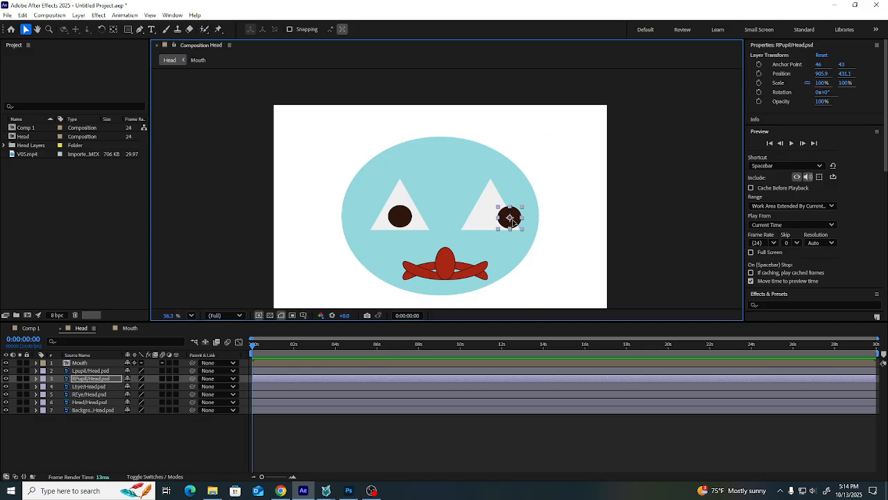
mouse_move(515, 221)
mouse_down()
mouse_move(501, 221)
mouse_move(512, 217)
mouse_up()
Reorder the eye layers so REye sits directly below RPupil and above LEye
click(92, 386)
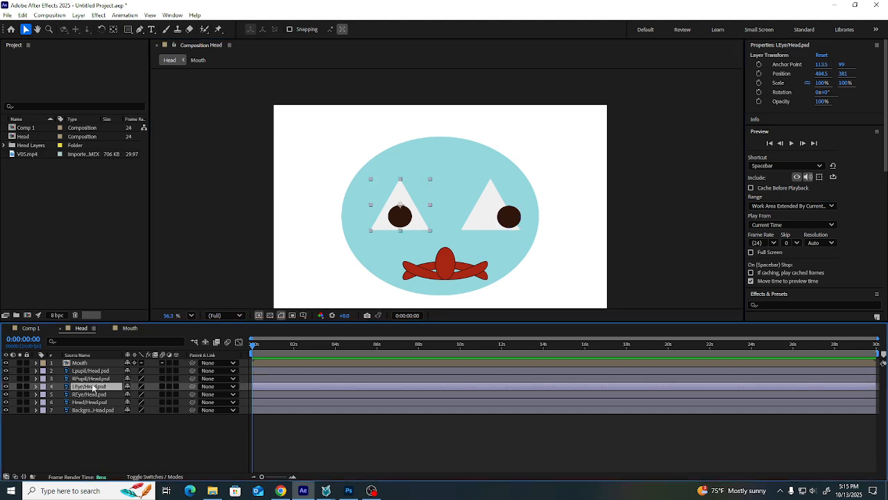
click(90, 393)
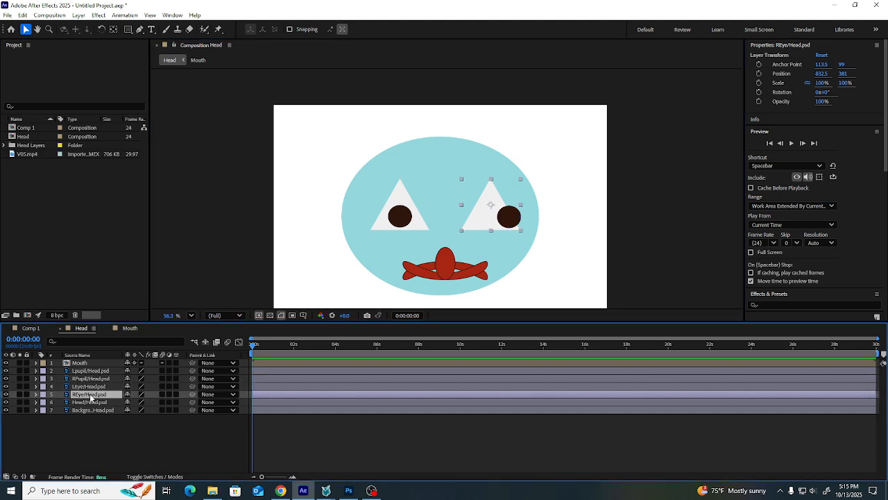
drag(90, 397, 92, 388)
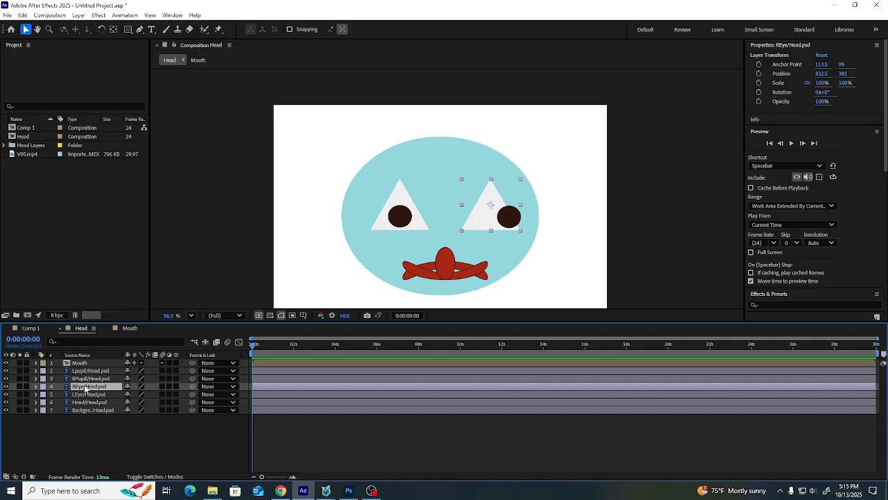
Set REye as the track matte of RPupil with REye kept visible, and shift the pupil to about 895, 424
click(161, 477)
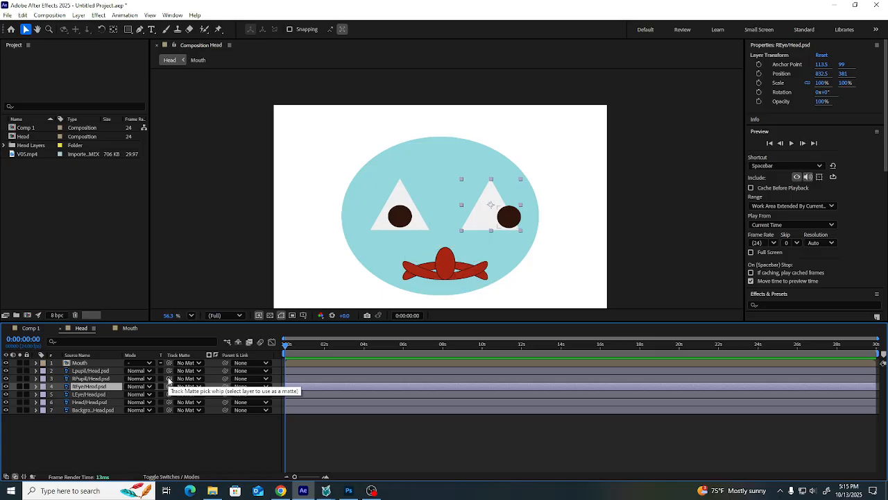
click(109, 378)
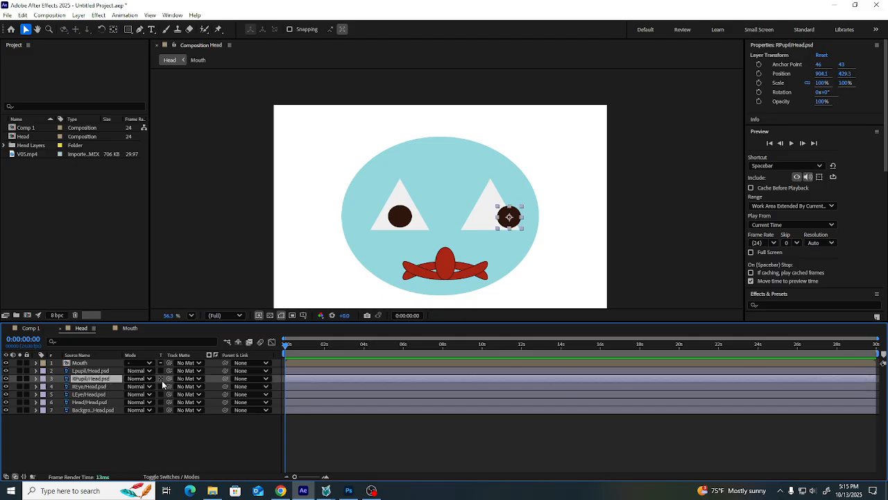
drag(169, 378, 102, 387)
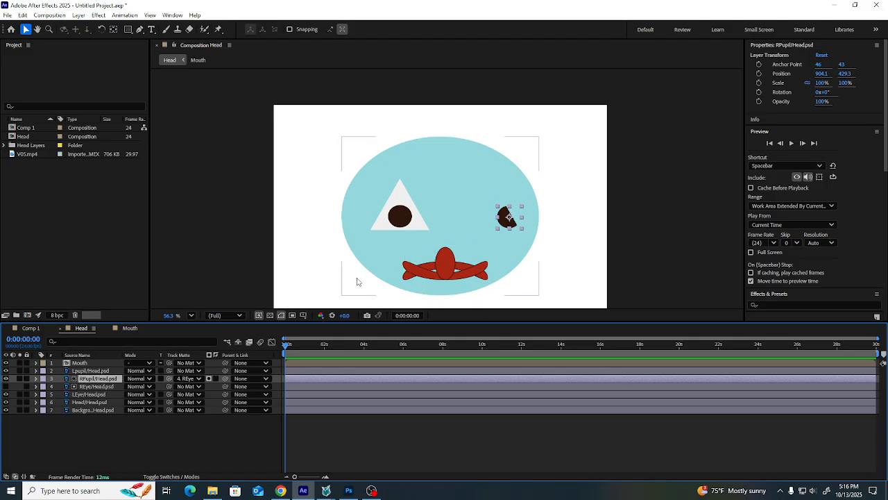
click(5, 387)
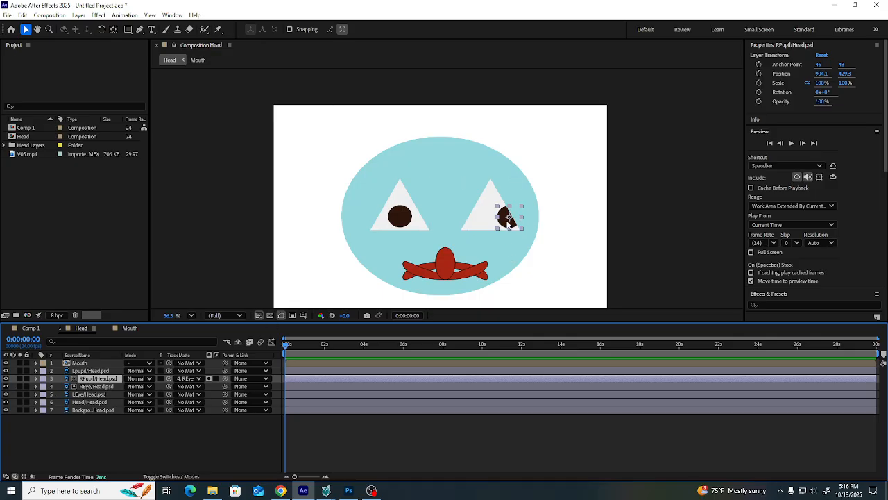
mouse_move(509, 220)
mouse_down()
mouse_move(484, 192)
mouse_move(465, 229)
mouse_move(514, 206)
mouse_move(486, 197)
mouse_move(506, 234)
mouse_move(514, 234)
mouse_move(479, 214)
mouse_move(497, 221)
mouse_up()
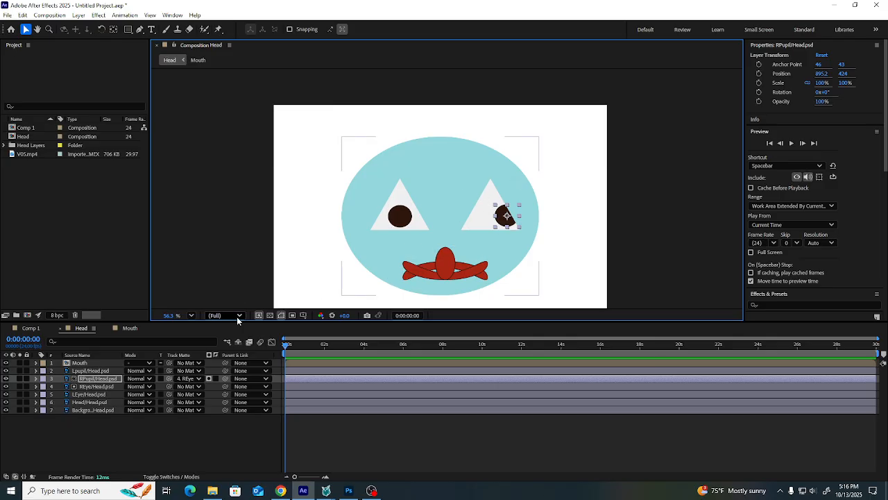
Move the Lpupil layer directly above LEye and set LEye as its track matte
click(106, 394)
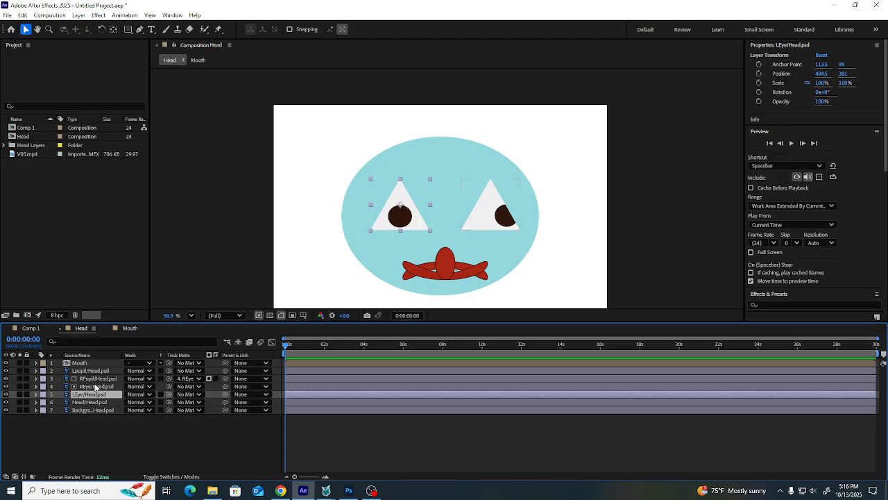
drag(96, 371, 99, 391)
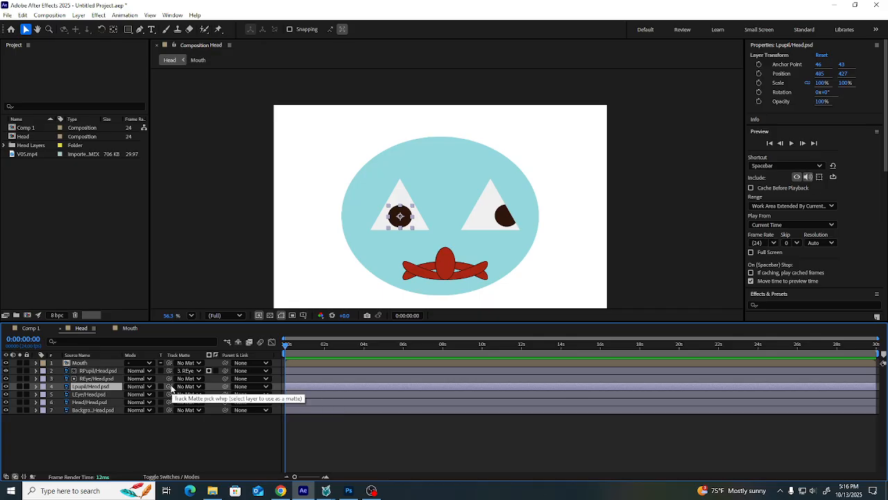
drag(171, 388, 95, 396)
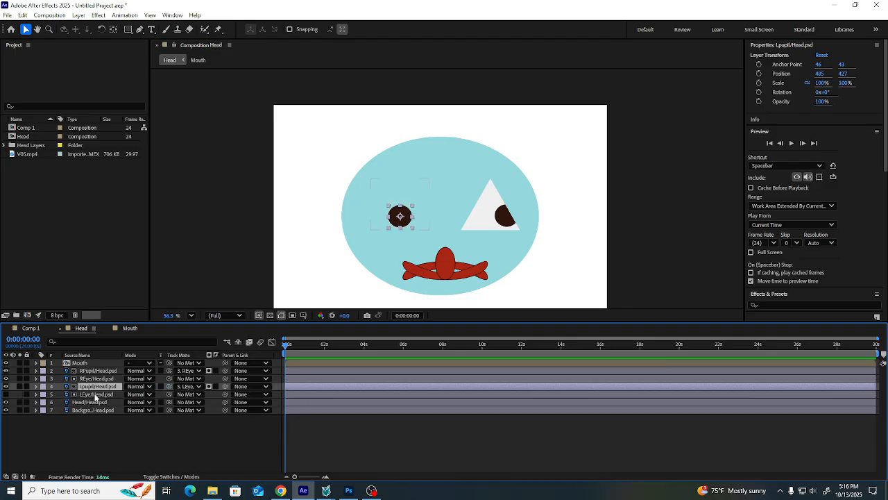
Make the LEye layer visible again and shift the Lpupil layer to about 494, 413
click(5, 395)
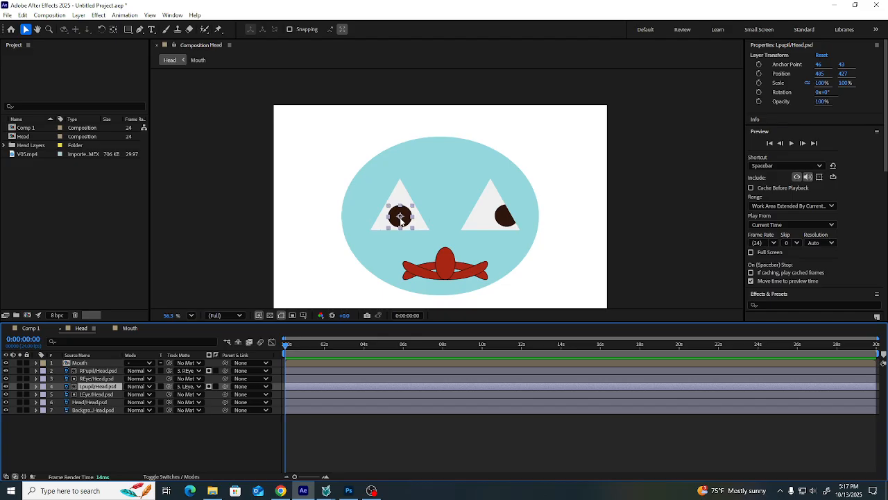
mouse_move(396, 222)
mouse_down()
mouse_move(404, 212)
mouse_move(403, 232)
mouse_move(392, 203)
mouse_move(408, 218)
mouse_move(405, 207)
mouse_move(390, 227)
mouse_move(418, 224)
mouse_move(415, 208)
mouse_move(394, 208)
mouse_move(401, 225)
mouse_move(398, 212)
mouse_move(404, 217)
mouse_up()
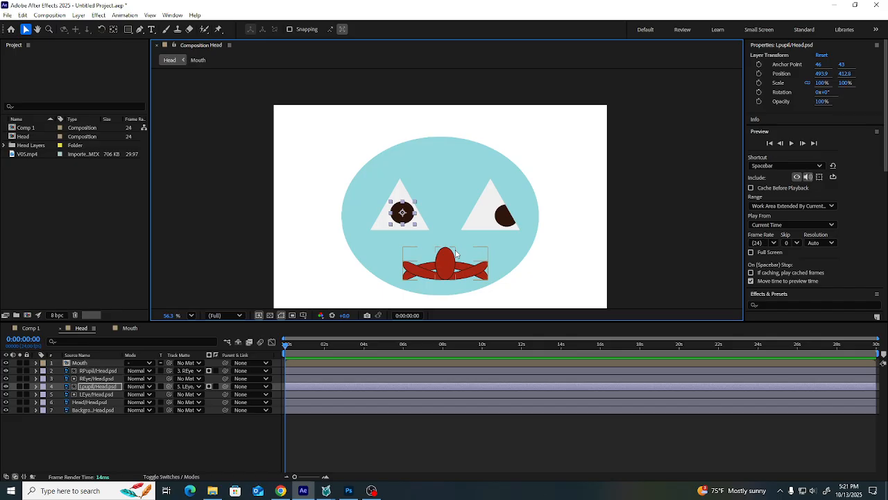
Open the Mouth precomposition and reveal the Opacity property of layer 01
click(78, 362)
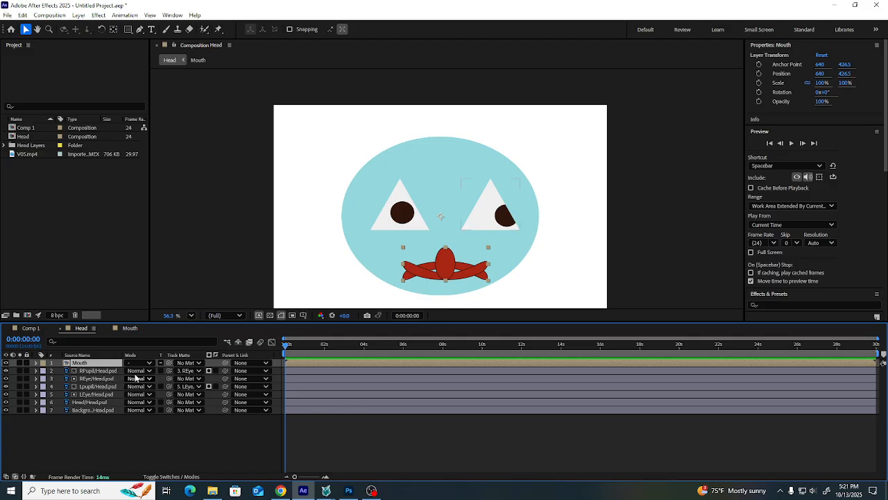
double_click(104, 362)
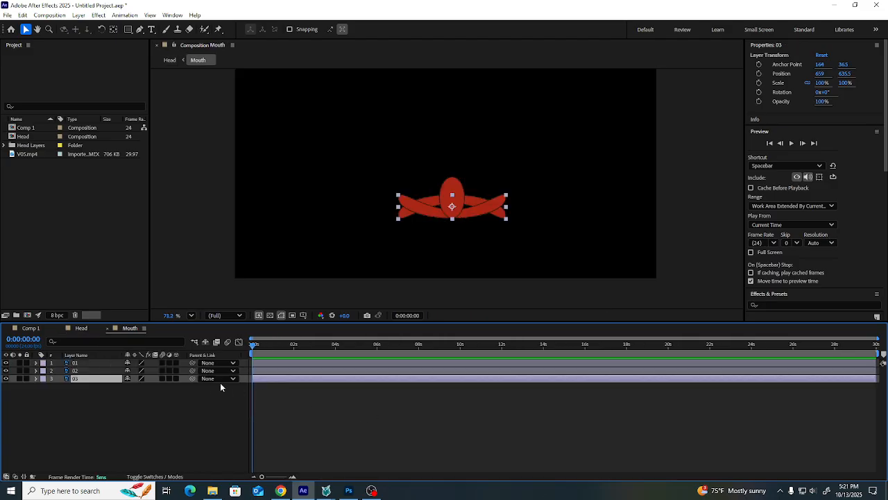
click(86, 365)
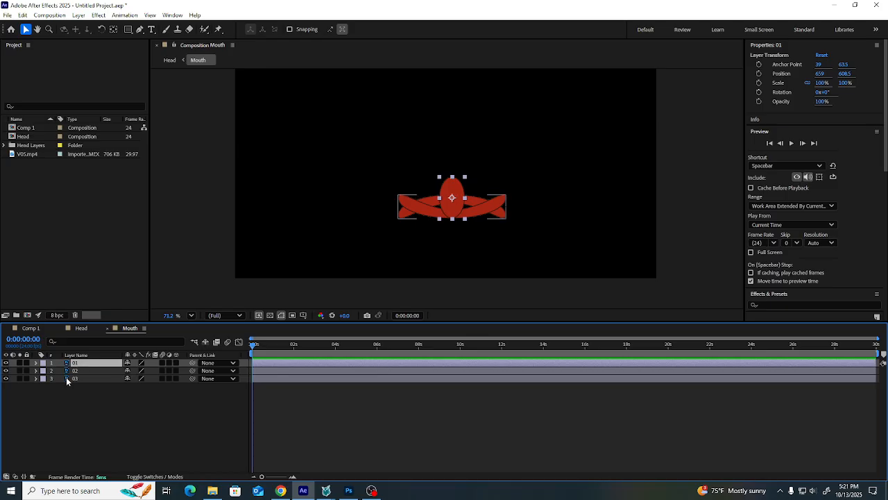
key(End)
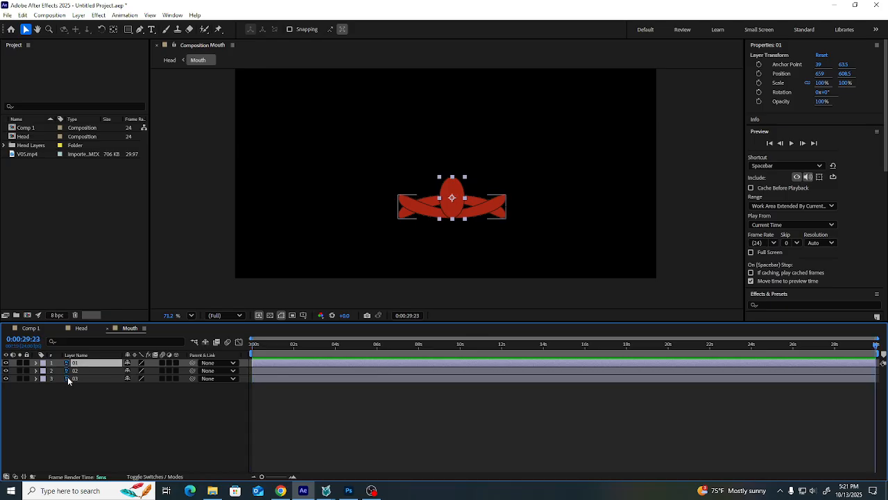
key(t)
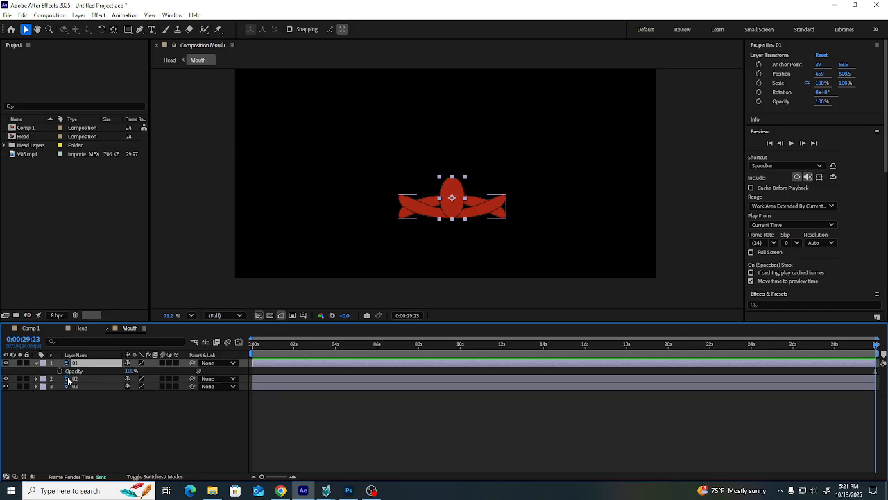
Keyframe layer 01's Opacity from 100% at the start of the composition to 0% at 2 seconds
click(256, 348)
drag(256, 349, 293, 361)
click(59, 371)
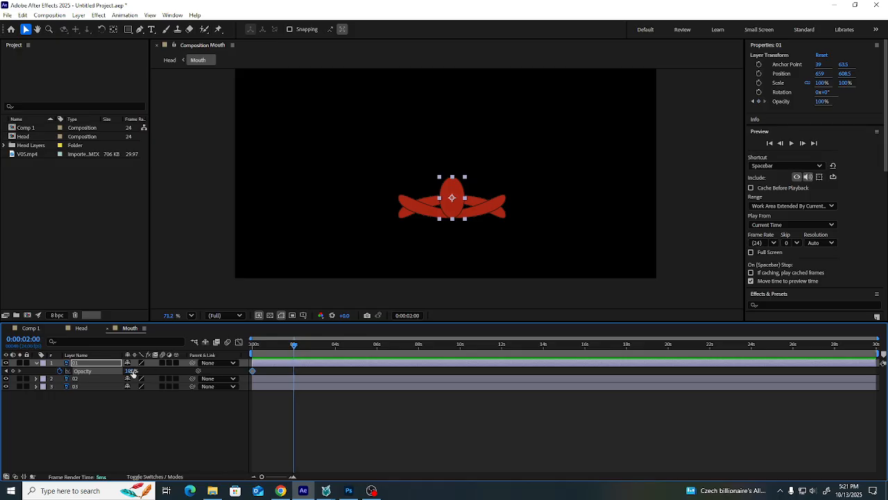
drag(132, 372, 61, 374)
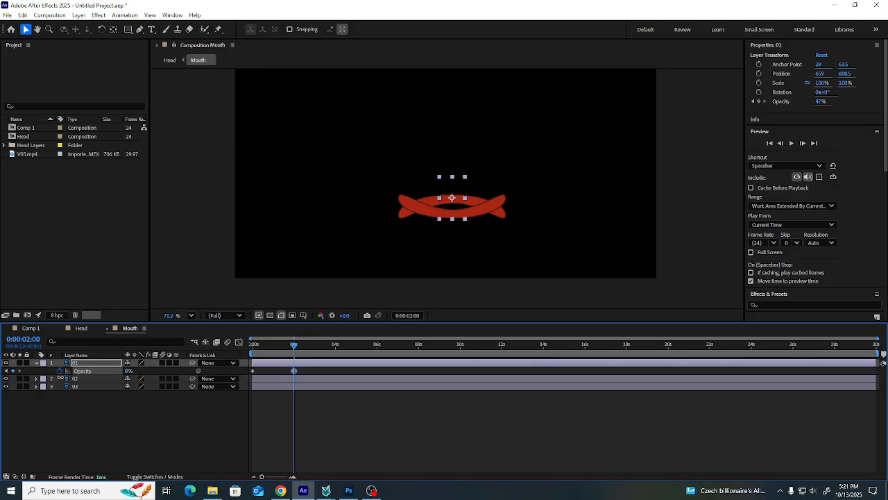
Keyframe layer 02's Opacity at 0% at 0:00:00:14 and 100% at 2 seconds
click(77, 379)
key(t)
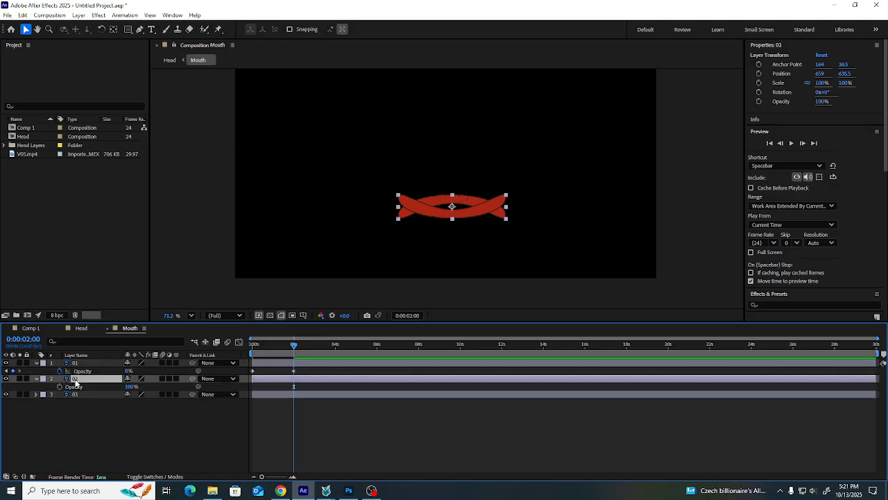
click(60, 387)
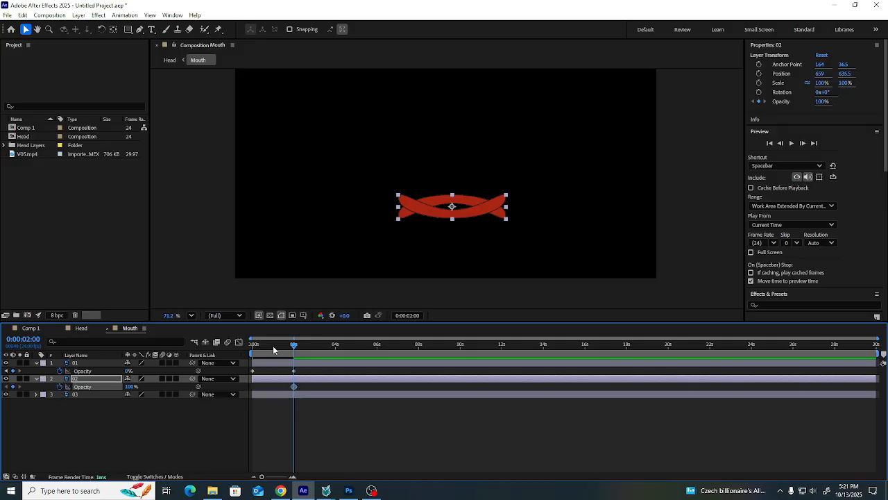
drag(293, 345, 264, 355)
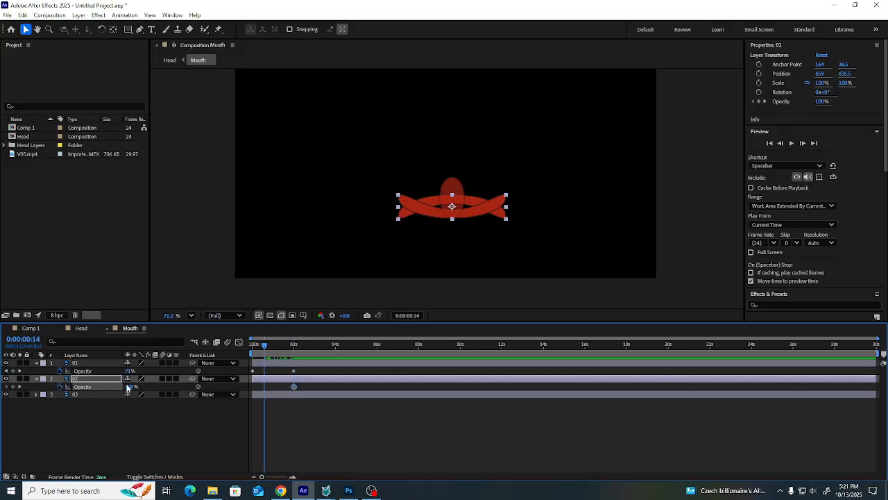
drag(130, 386, 5, 412)
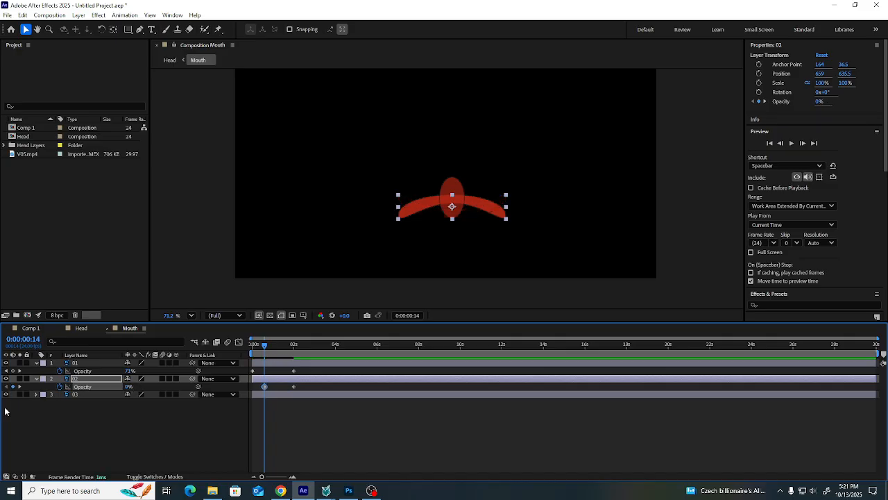
Set layer 03's Opacity to 0% without keyframing it
click(86, 396)
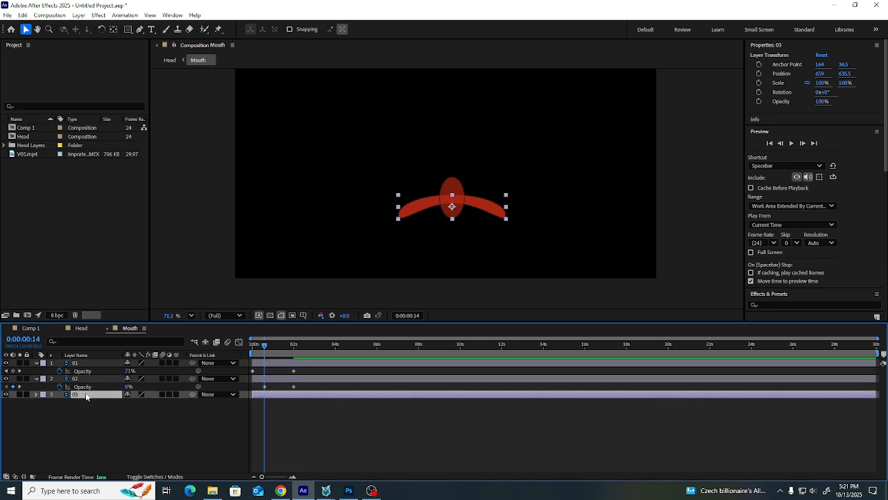
key(t)
drag(128, 402, 3, 420)
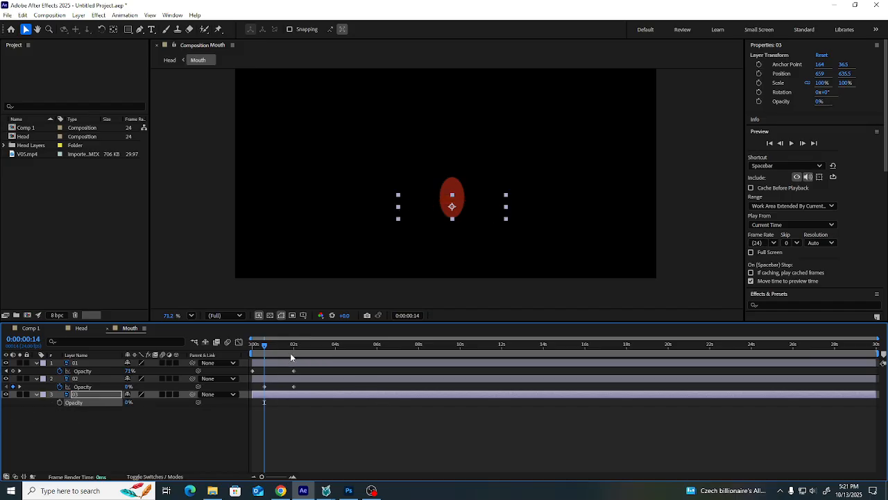
Scrub between 0 and 2 seconds to check the transition between the mouth shapes
drag(264, 344, 240, 348)
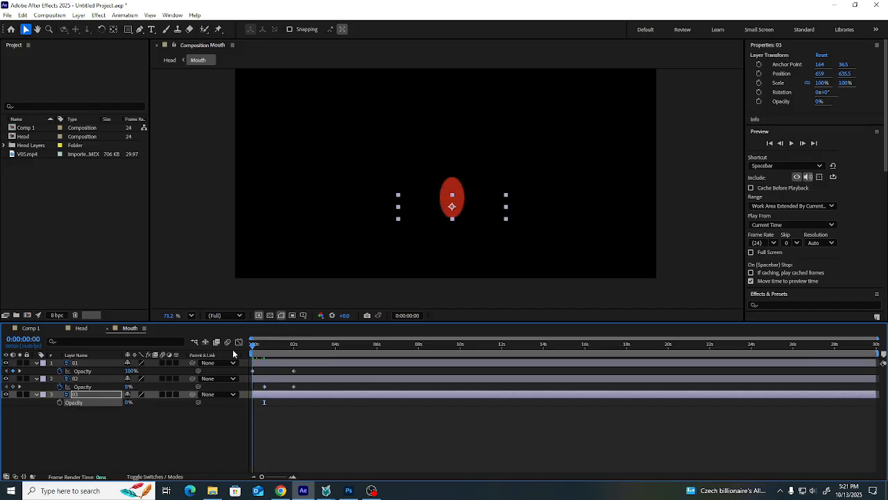
drag(252, 346, 295, 361)
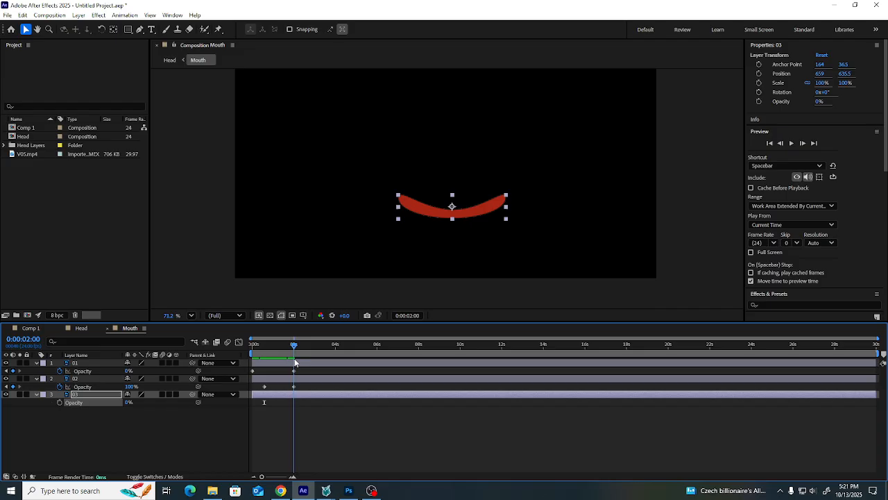
drag(295, 361, 252, 381)
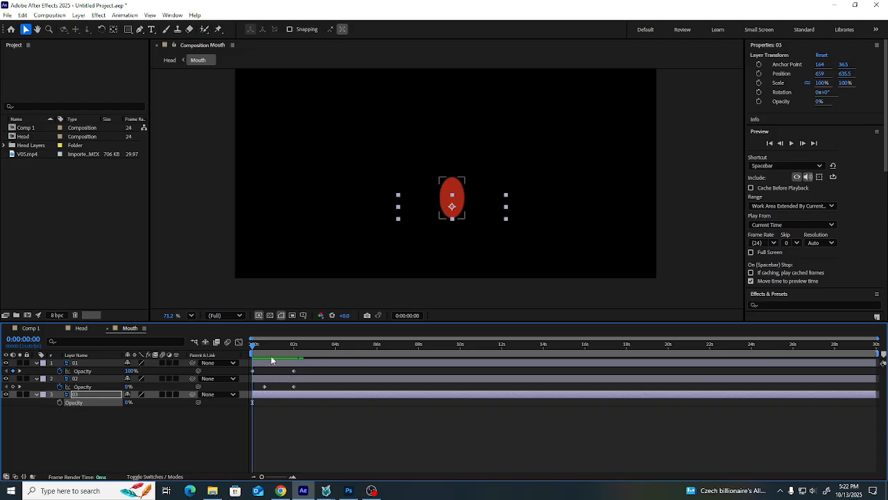
mouse_move(254, 345)
mouse_down()
mouse_move(298, 350)
mouse_move(252, 356)
mouse_up()
Try adding Opacity keyframes at 0:00:01:23, with 100% on layer 01 and 0% on layer 02
drag(261, 479, 270, 478)
drag(252, 345, 310, 351)
drag(271, 476, 282, 477)
drag(512, 345, 524, 347)
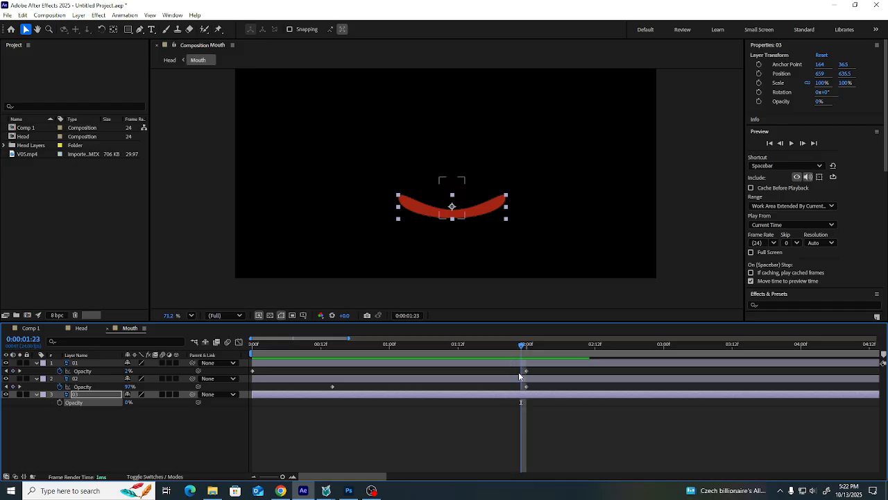
drag(125, 371, 426, 375)
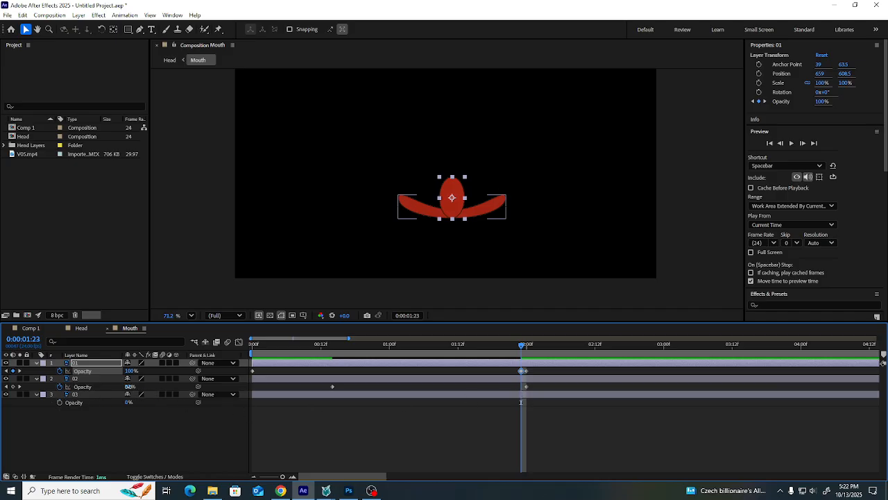
drag(129, 387, 2, 401)
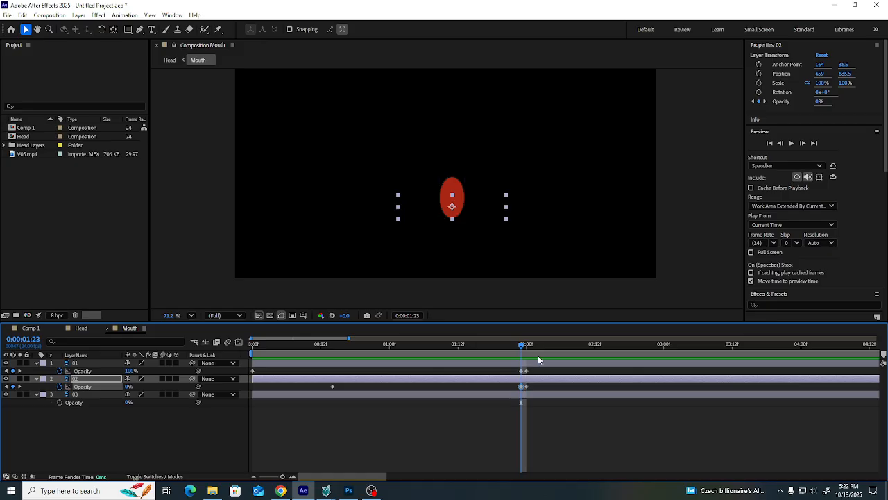
drag(283, 477, 278, 476)
drag(348, 345, 333, 379)
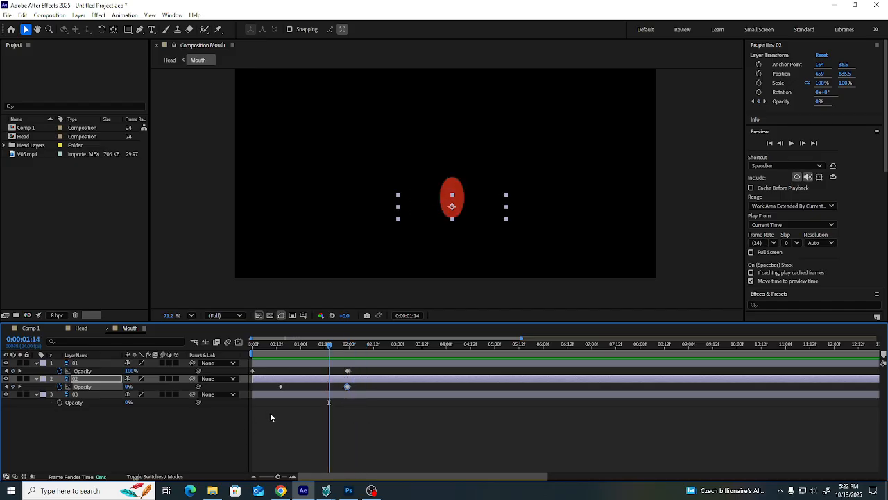
key(ctrl+z)
click(264, 396)
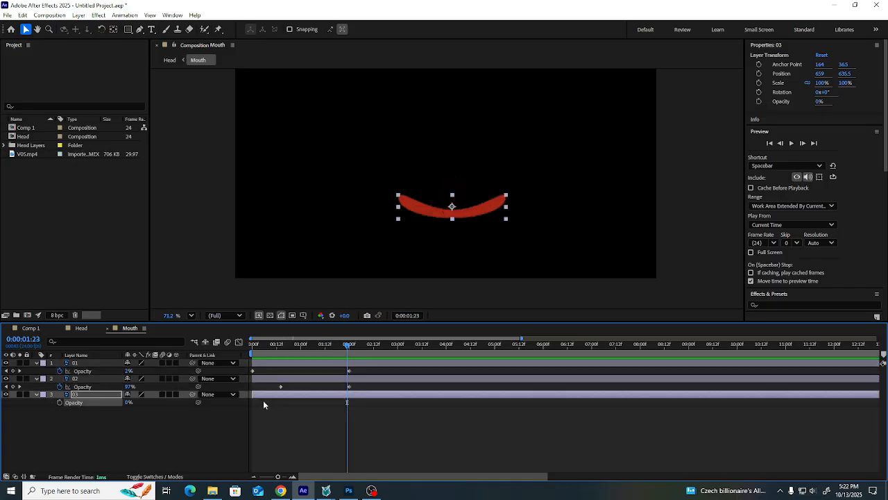
Examine layer 01's Opacity curve in the Graph Editor while scrubbing between 0 and 2 seconds
click(82, 371)
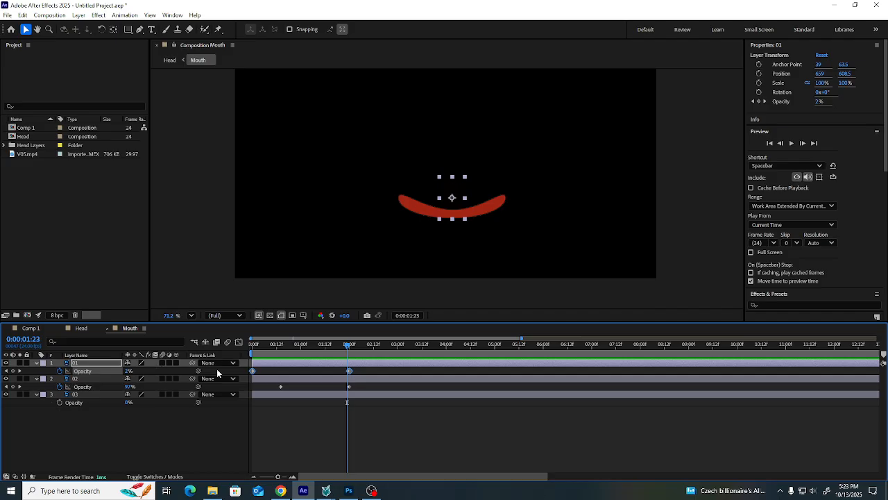
click(238, 342)
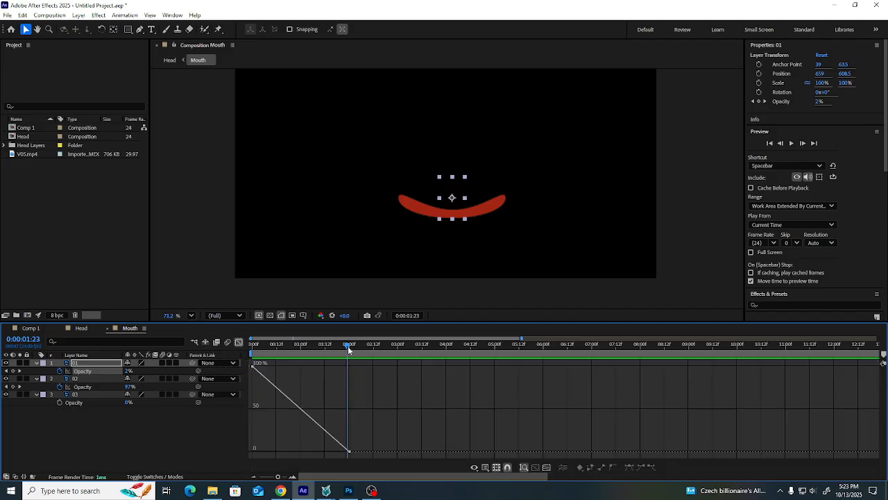
drag(349, 345, 267, 345)
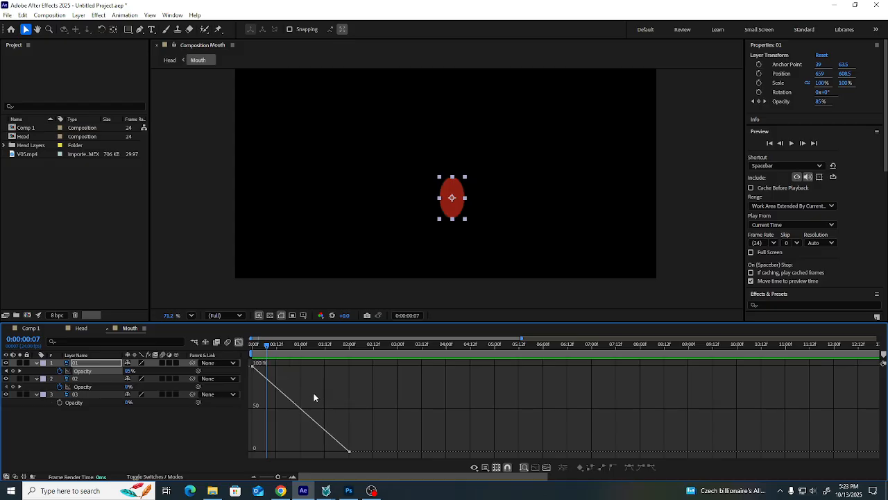
drag(267, 344, 349, 418)
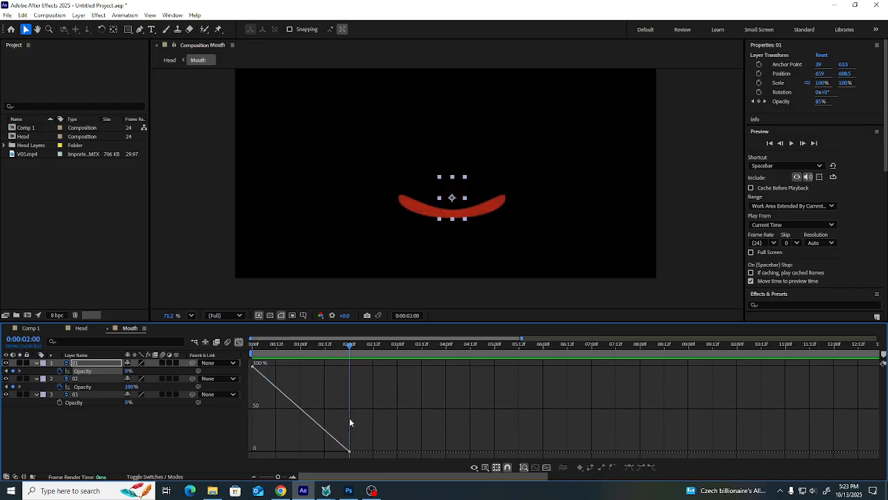
drag(346, 345, 350, 372)
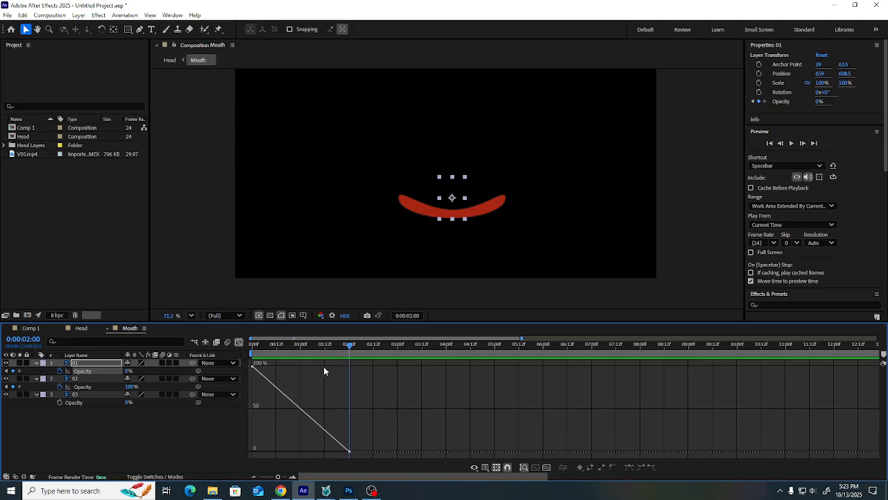
mouse_move(254, 368)
click(238, 342)
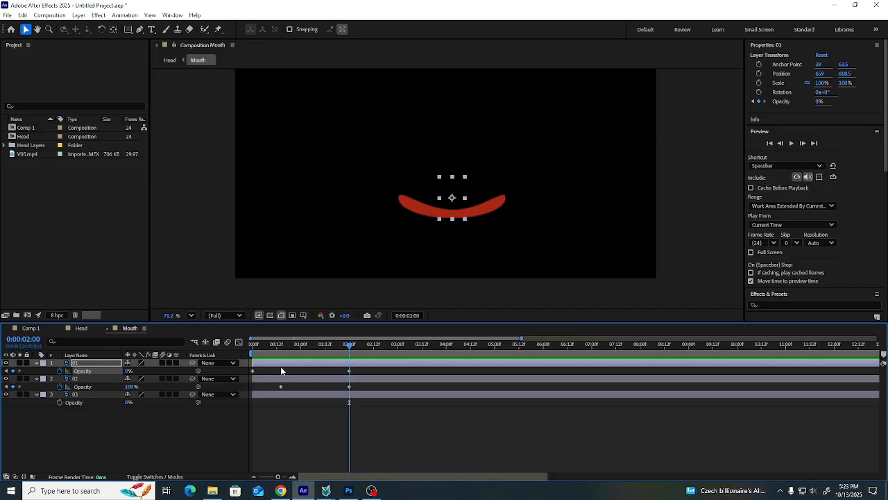
Delete the Opacity keyframes at 2 seconds on layers 01 and 02, and convert layer 01's first Opacity keyframe to a hold keyframe
drag(360, 367, 316, 393)
key(Delete)
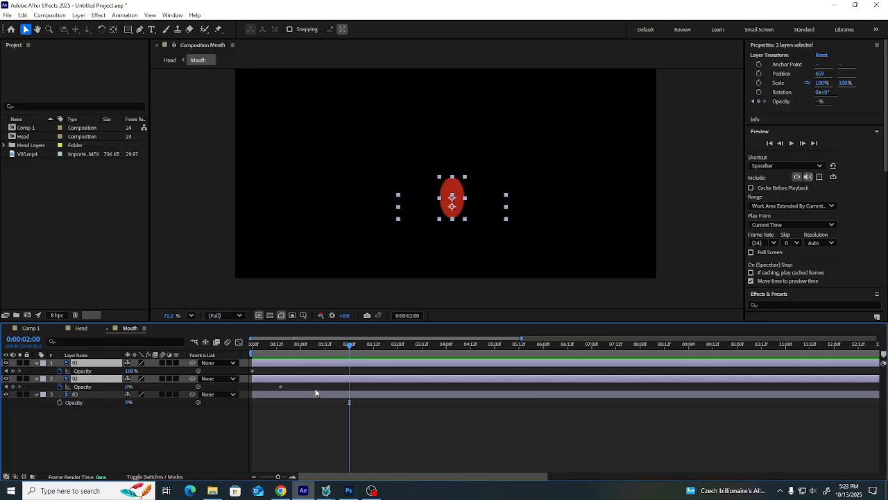
click(253, 371)
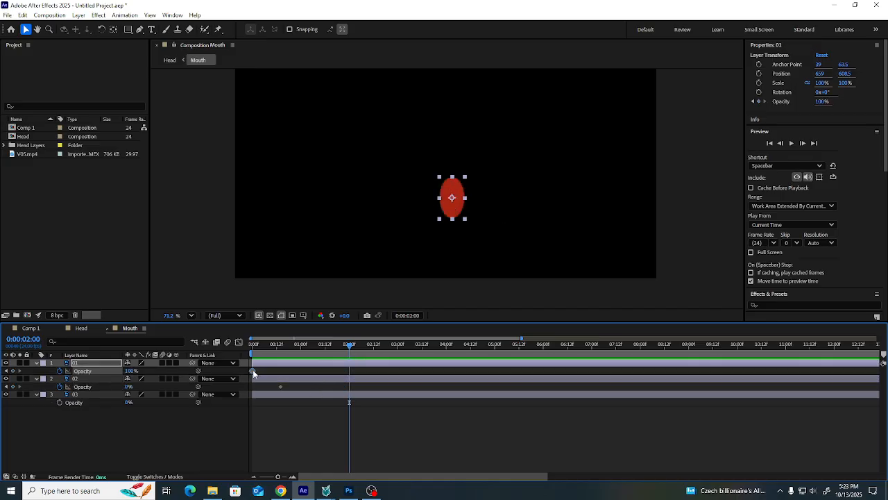
right_click(253, 371)
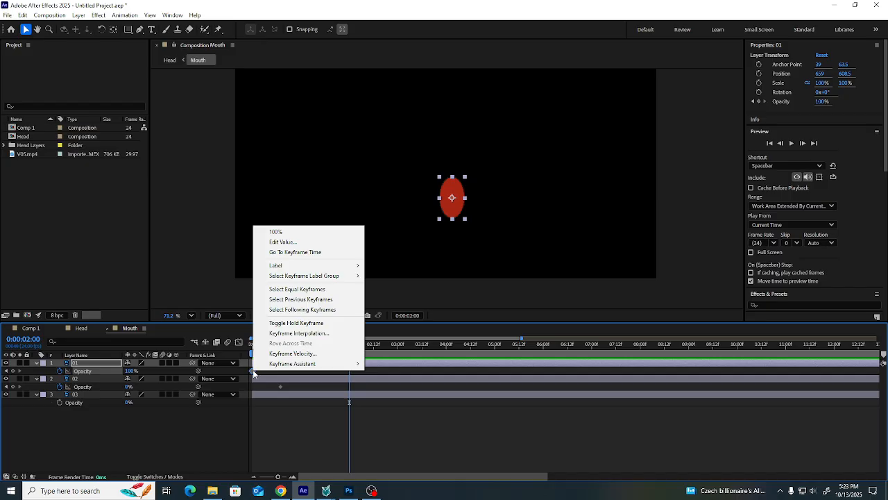
click(330, 324)
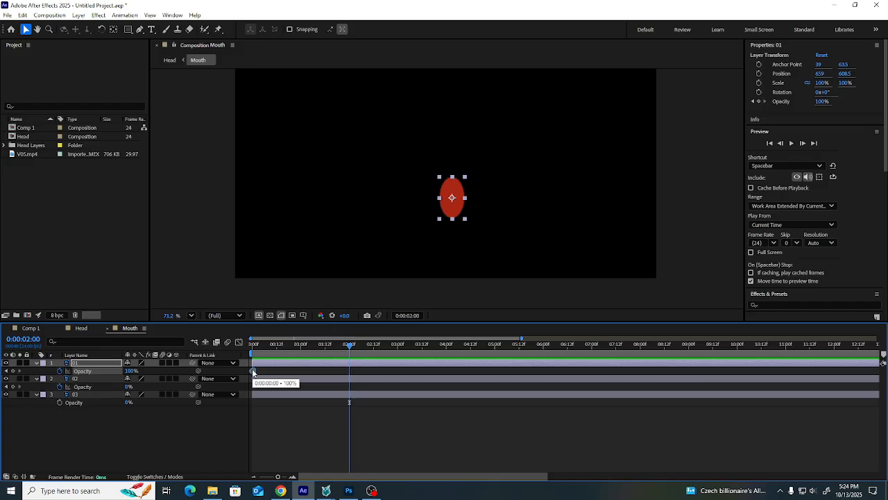
Set layer 01's Opacity to 0% at 2 seconds and display its curve in the Graph Editor
click(346, 344)
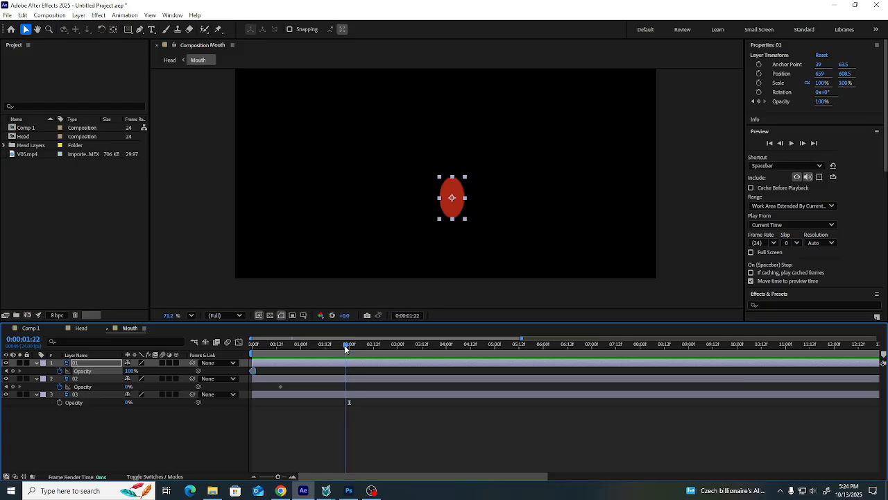
click(349, 345)
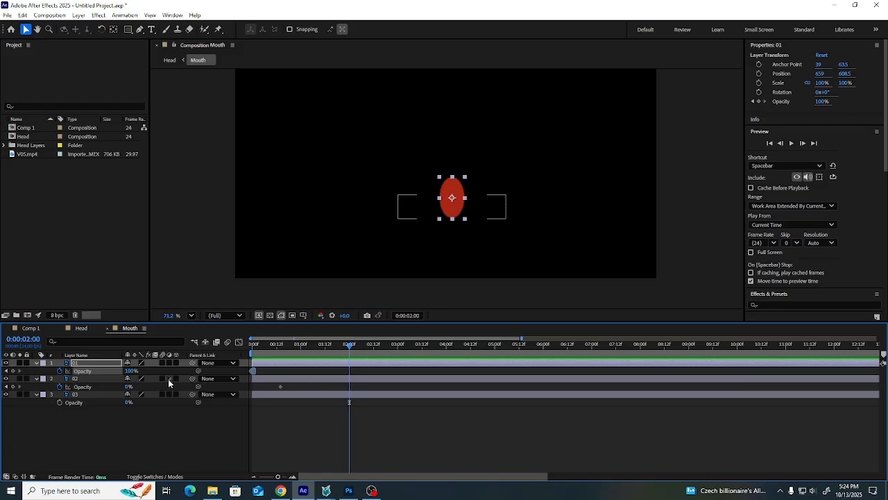
click(131, 371)
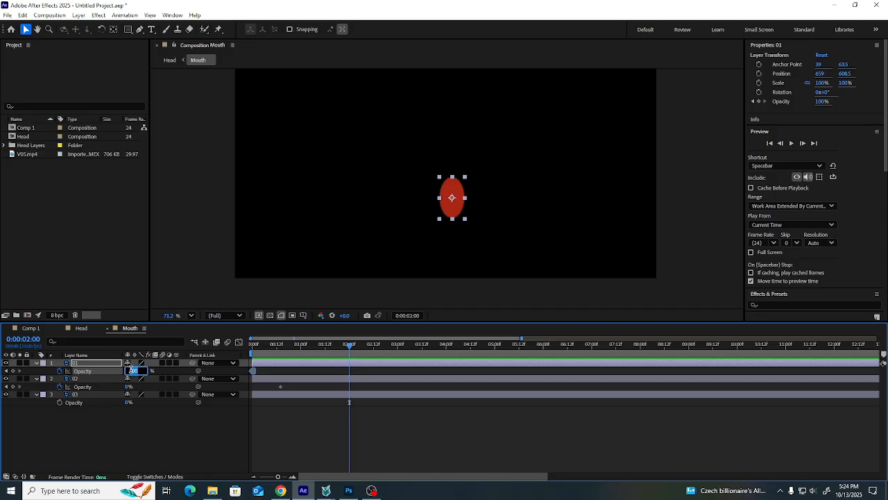
text(0)
key(Return)
click(239, 343)
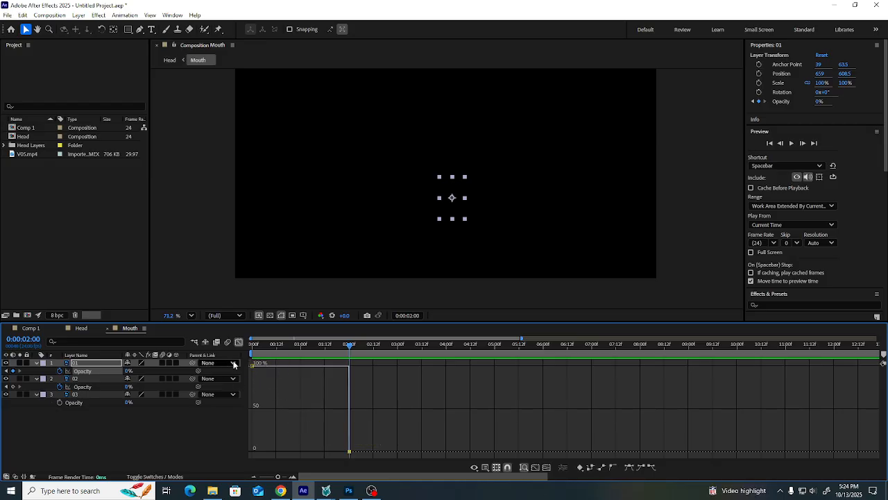
Leave the Graph Editor and convert layer 02's first Opacity keyframe to a hold keyframe
mouse_move(252, 366)
mouse_move(350, 368)
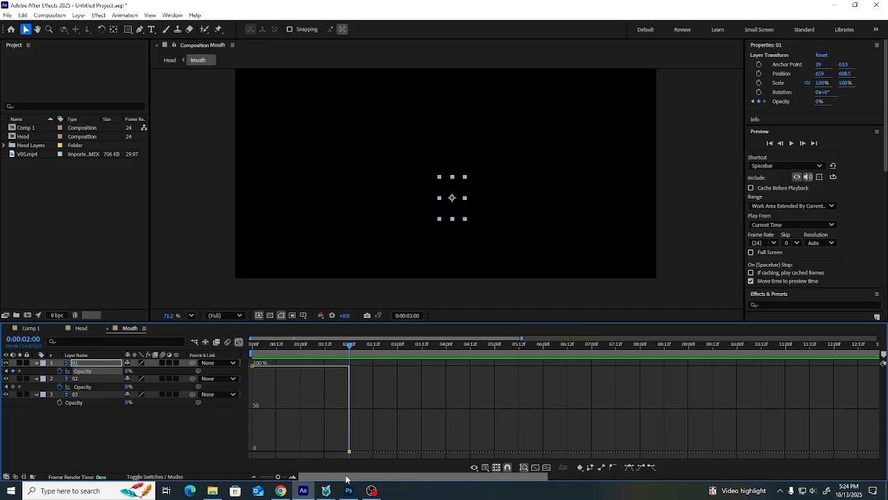
click(239, 342)
drag(280, 386, 242, 386)
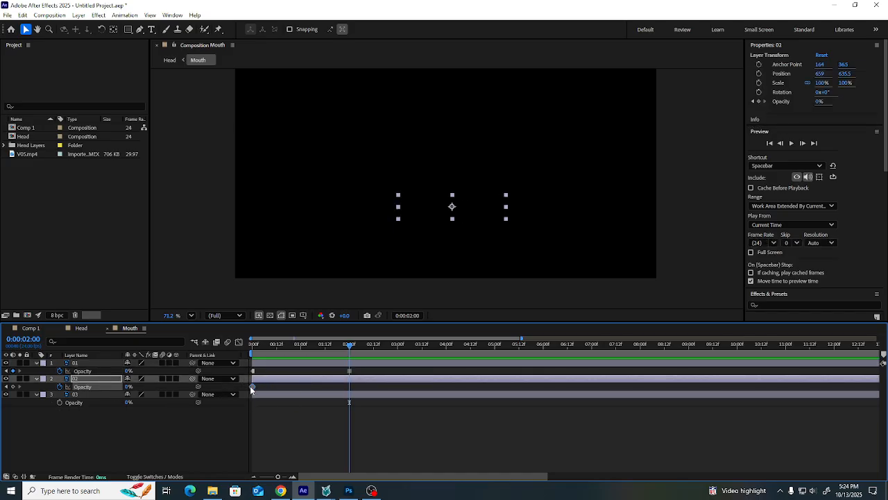
right_click(252, 387)
click(291, 338)
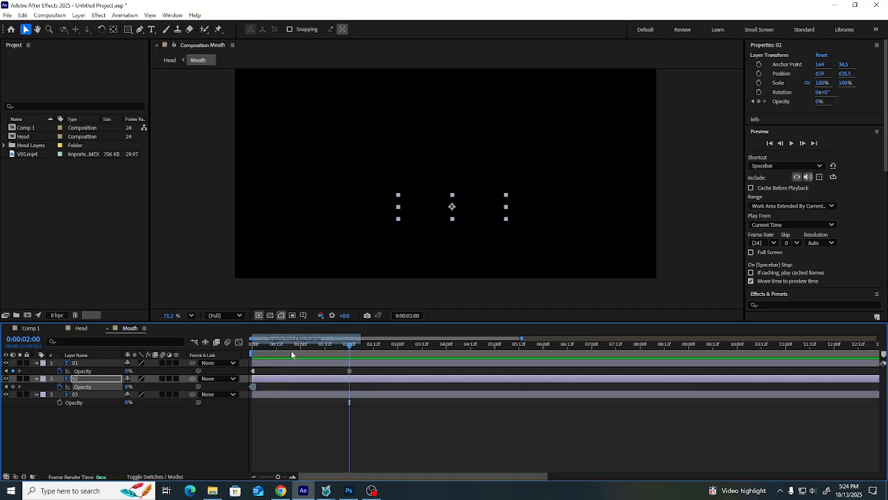
Add a 0% Opacity keyframe to layer 03 at 0 seconds and convert it to a hold keyframe
click(60, 403)
drag(349, 403, 253, 404)
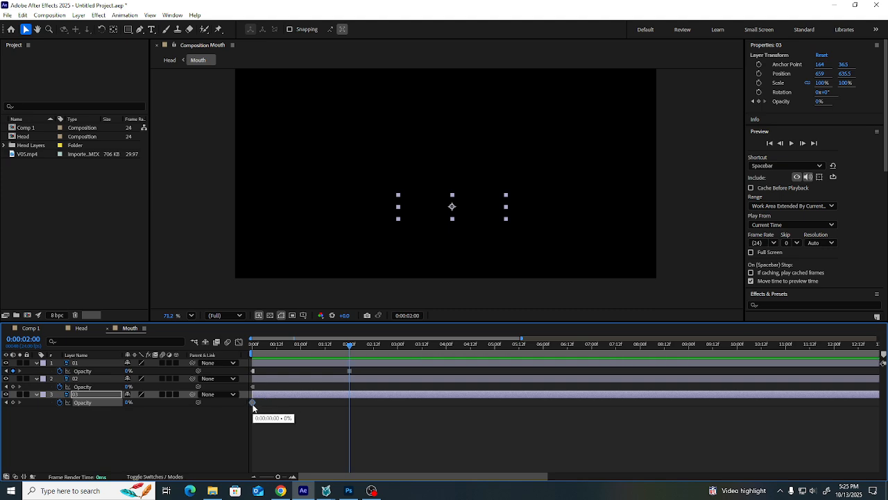
right_click(253, 403)
click(295, 354)
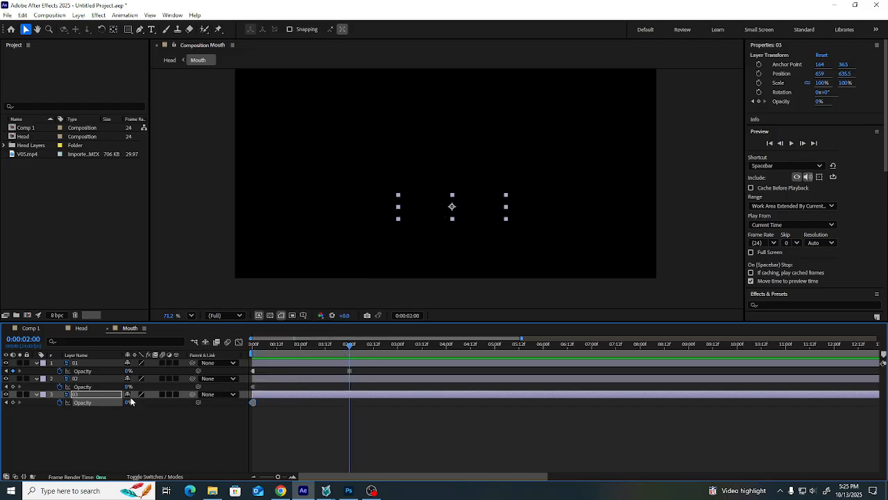
Set layer 02's Opacity to 100% at 2 seconds, and at 4 seconds set layer 02 to 0% and layer 03 to 100%
drag(126, 386, 275, 402)
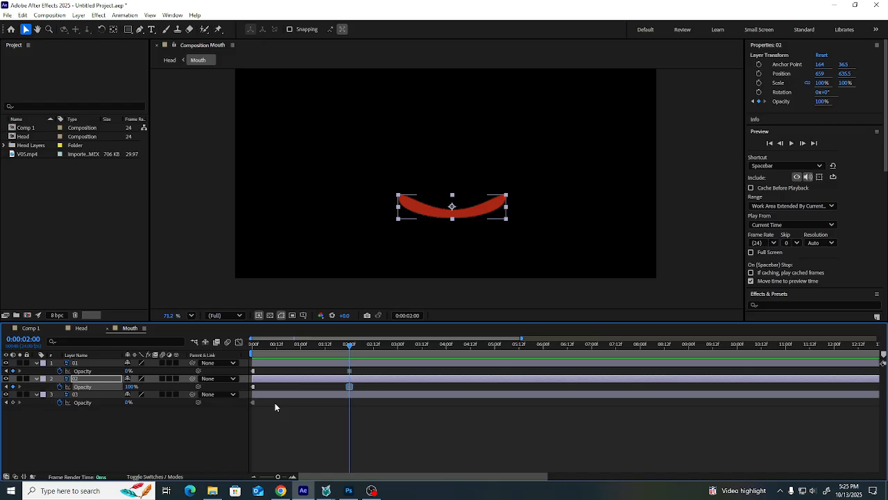
drag(350, 347, 446, 375)
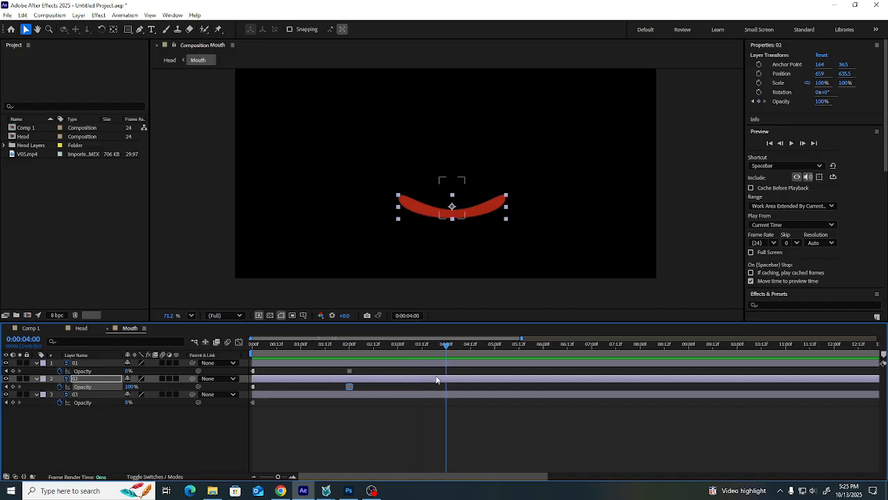
drag(132, 387, 70, 391)
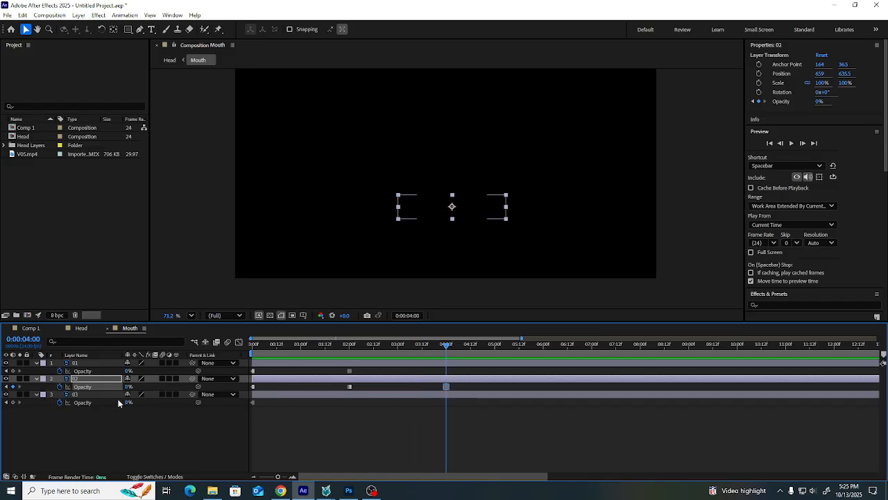
drag(127, 403, 384, 419)
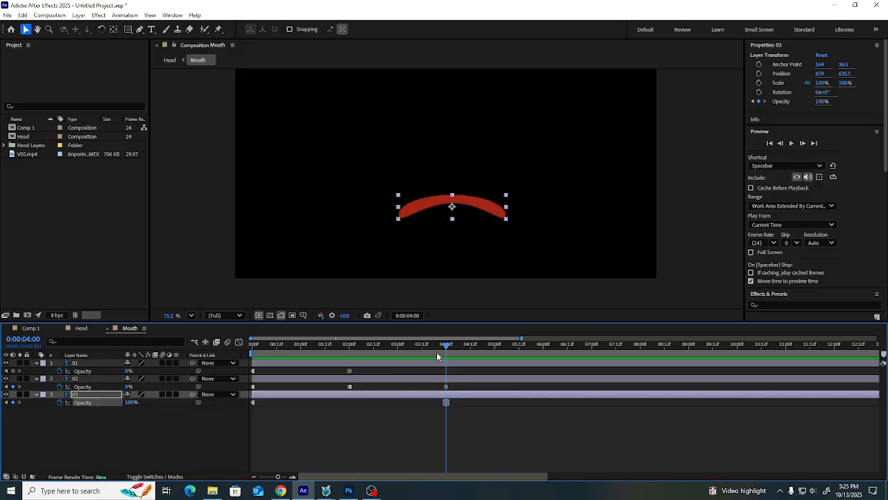
Play back the Mouth composition from the start and scrub across the 2 and 4 second marks to check the mouth swaps
drag(437, 352, 236, 387)
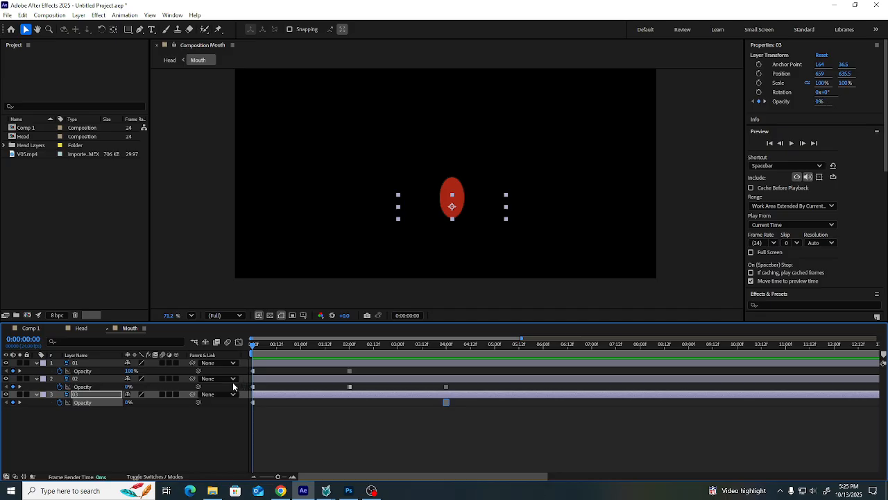
key(space)
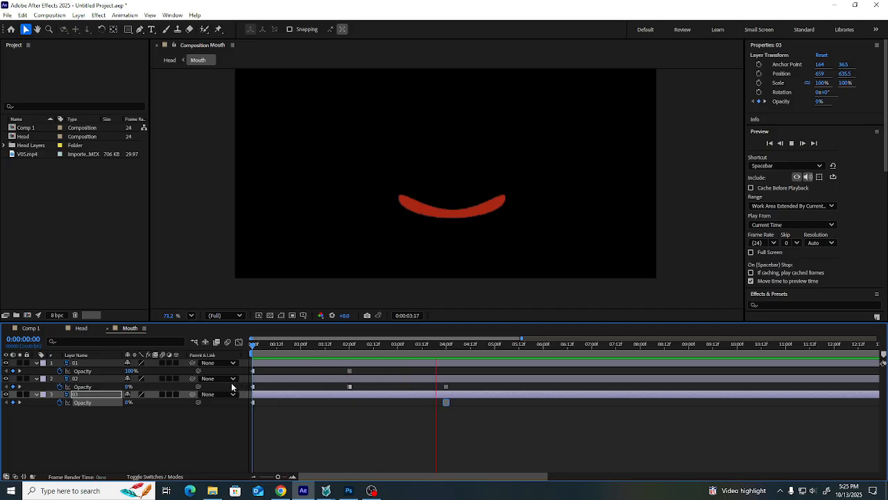
key(space)
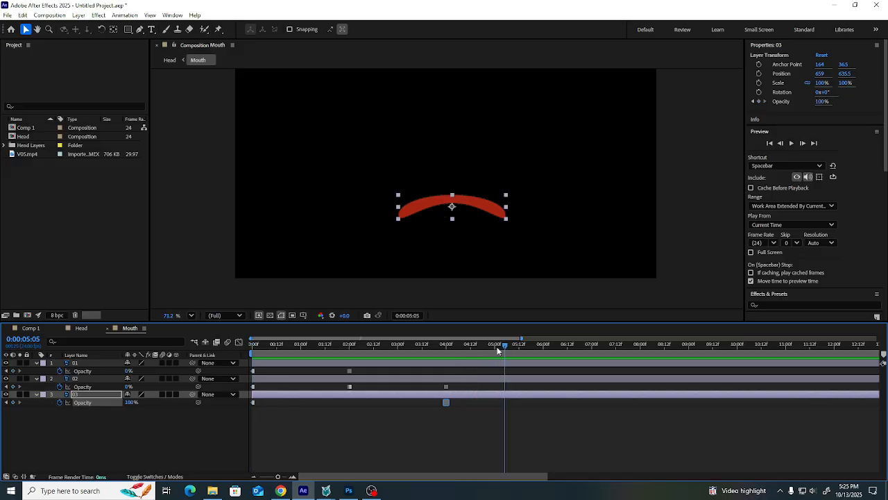
drag(504, 345, 238, 395)
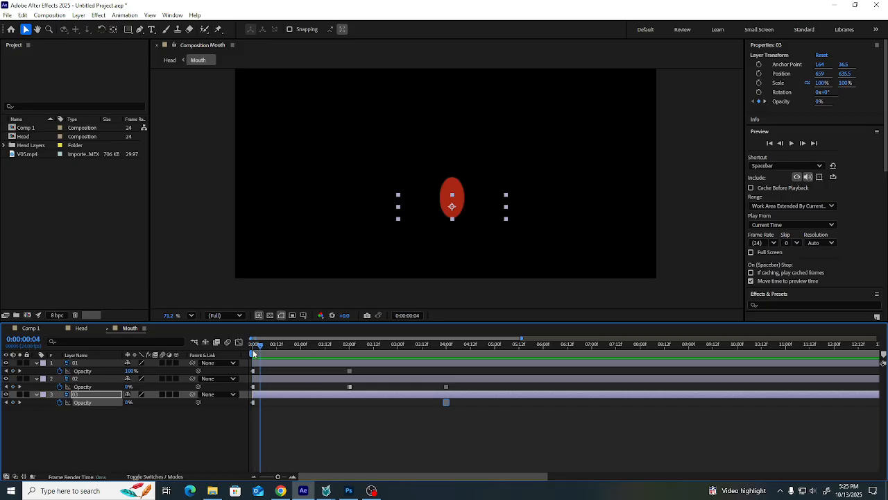
drag(251, 350, 347, 394)
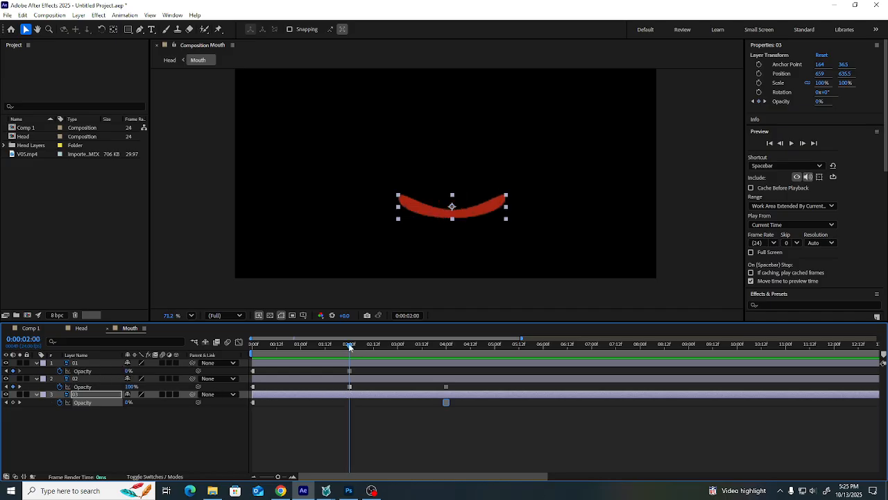
drag(429, 369, 445, 383)
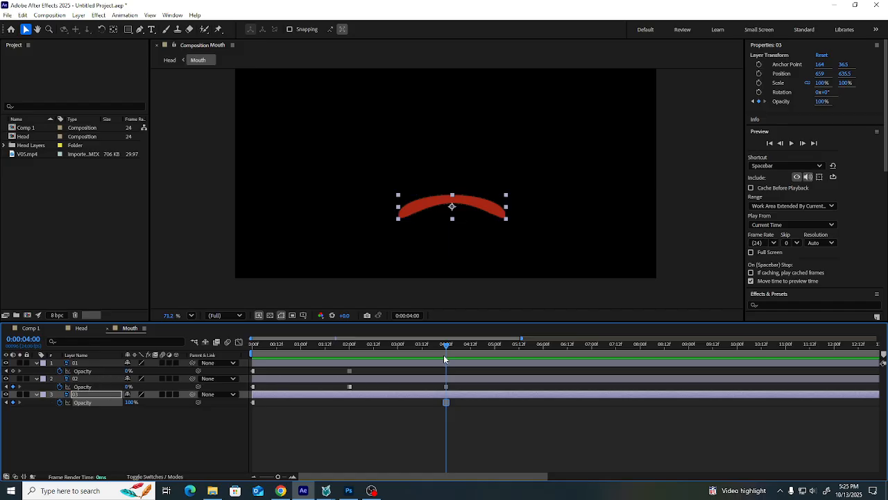
drag(446, 345, 568, 344)
Switch to the Head composition and scrub its start to check the animated mouth on the face
click(79, 329)
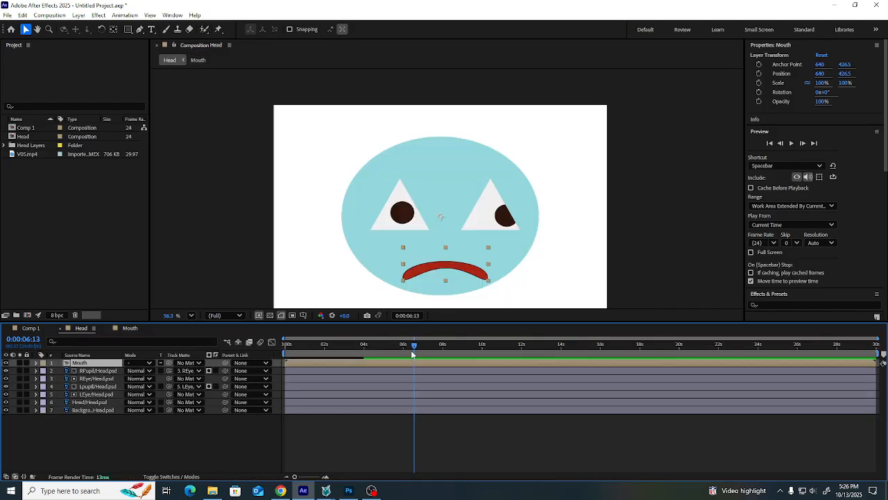
drag(413, 344, 285, 345)
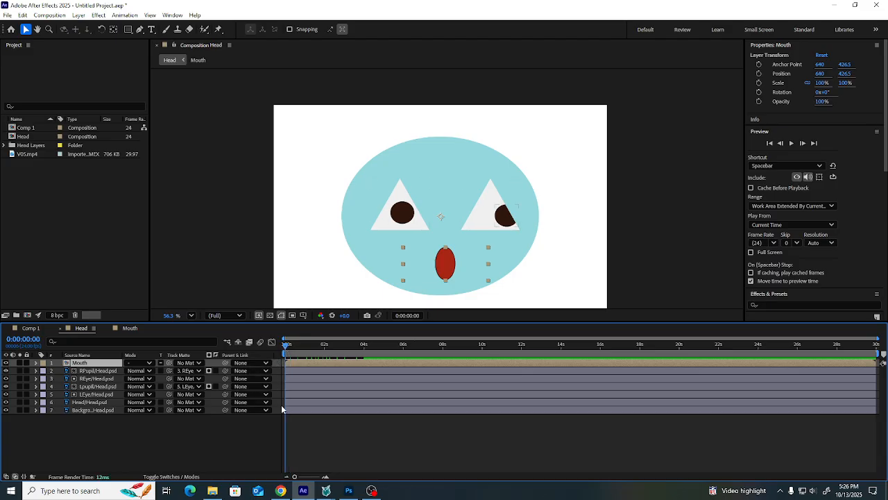
drag(291, 475, 310, 476)
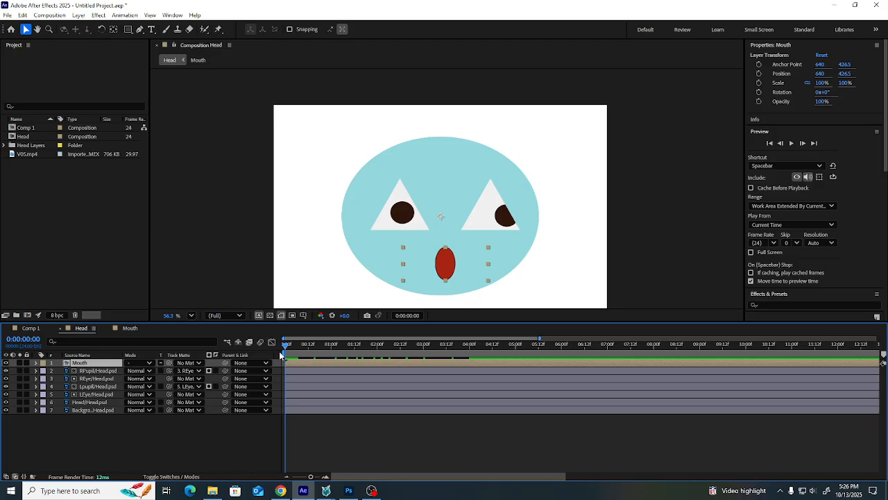
drag(280, 355, 308, 392)
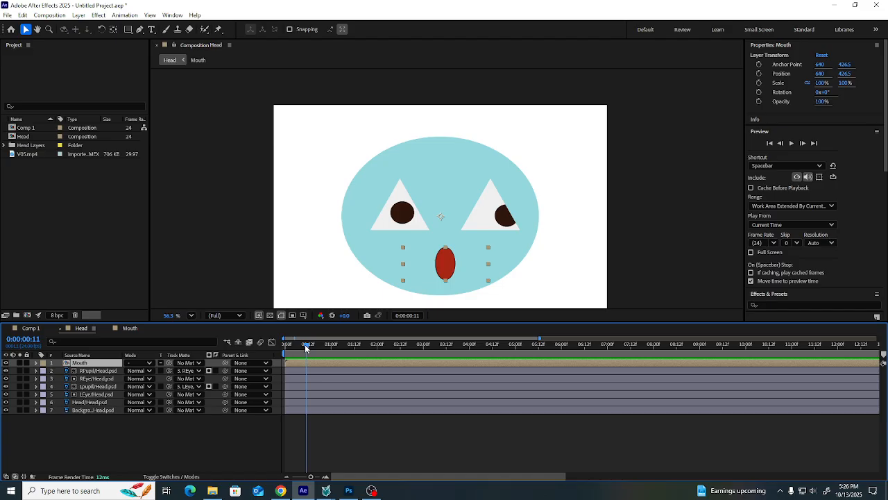
drag(305, 347, 258, 351)
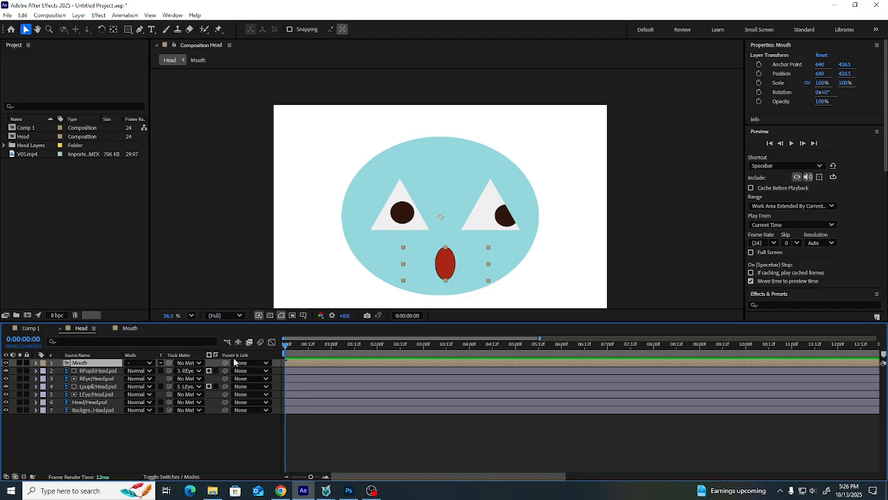
Reopen the Mouth composition and delete all Opacity keyframes from layers 01, 02 and 03
double_click(113, 363)
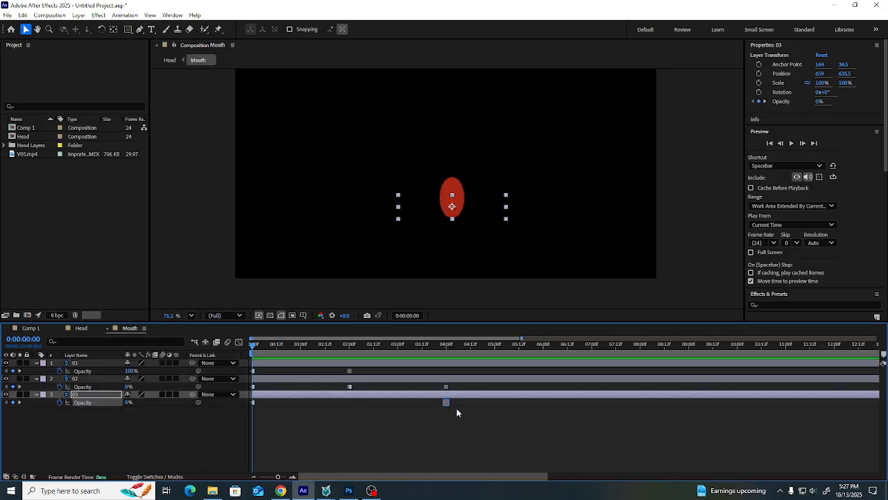
drag(461, 412, 247, 404)
key(Delete)
drag(455, 385, 259, 389)
key(Delete)
drag(360, 368, 247, 375)
key(Delete)
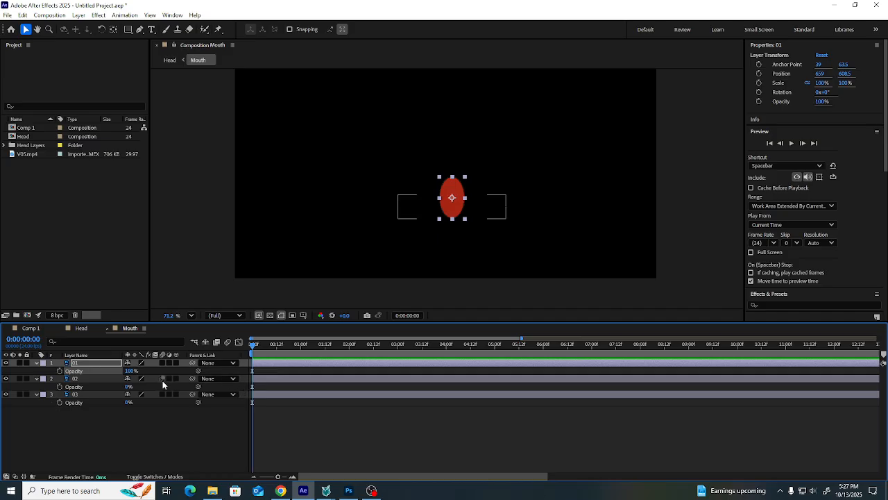
Set the Opacity of layers 02 and 03 to 100% and scrub between 0, 2 and 4 seconds
drag(128, 387, 182, 390)
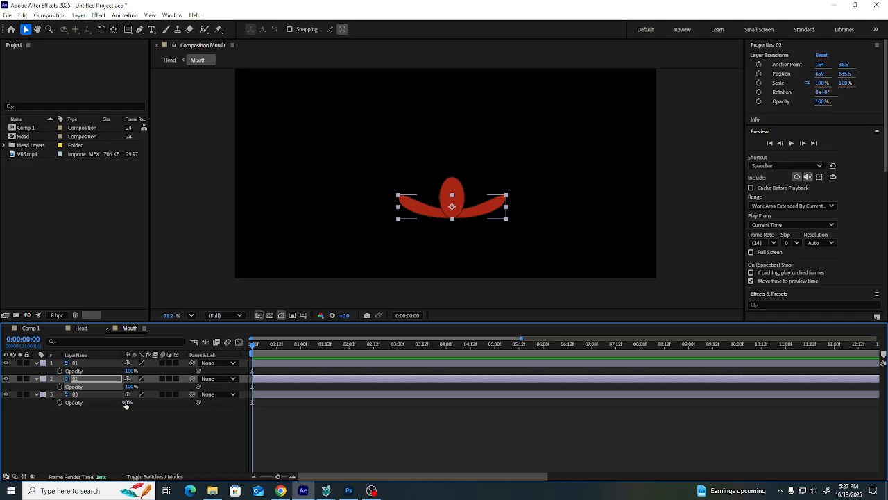
drag(125, 405, 304, 406)
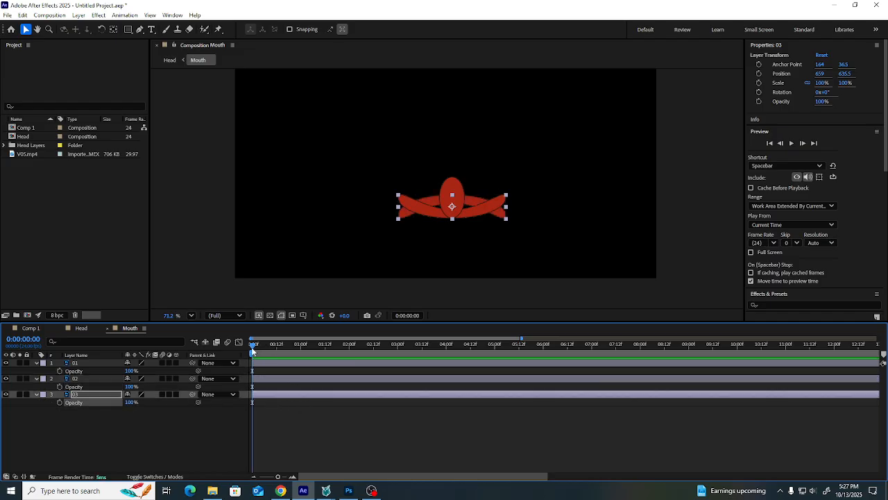
drag(252, 349, 349, 370)
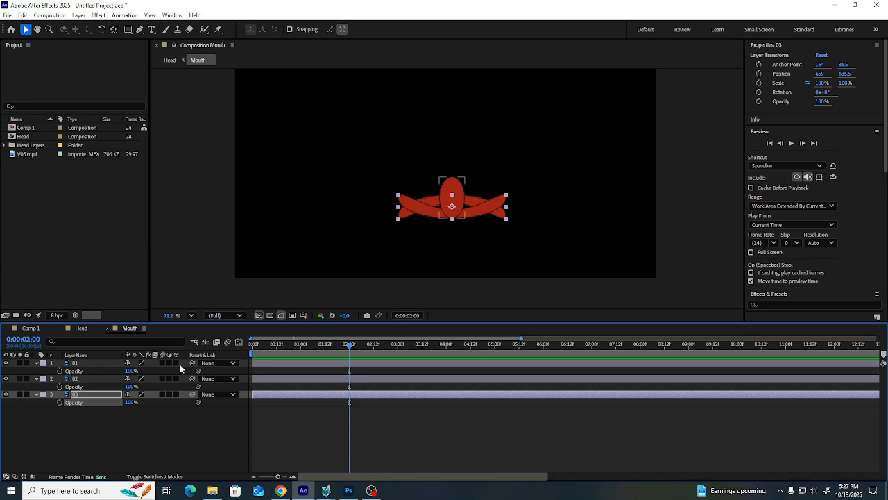
drag(350, 347, 446, 355)
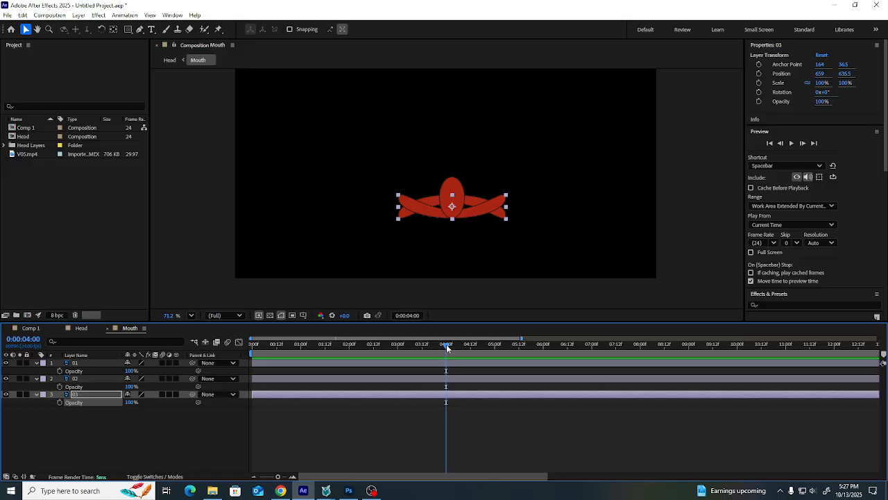
drag(446, 345, 244, 356)
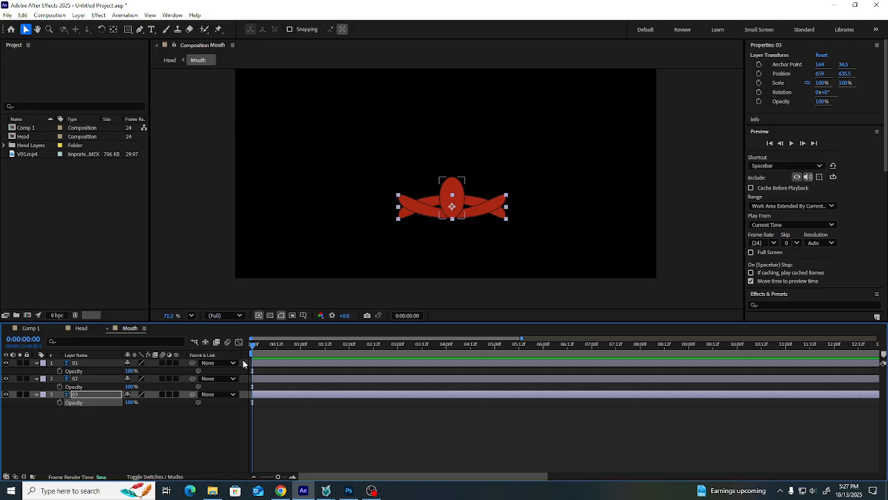
Add Opacity keyframes at 0 seconds, with 100% on layer 01 and 0% on layers 02 and 03
click(59, 371)
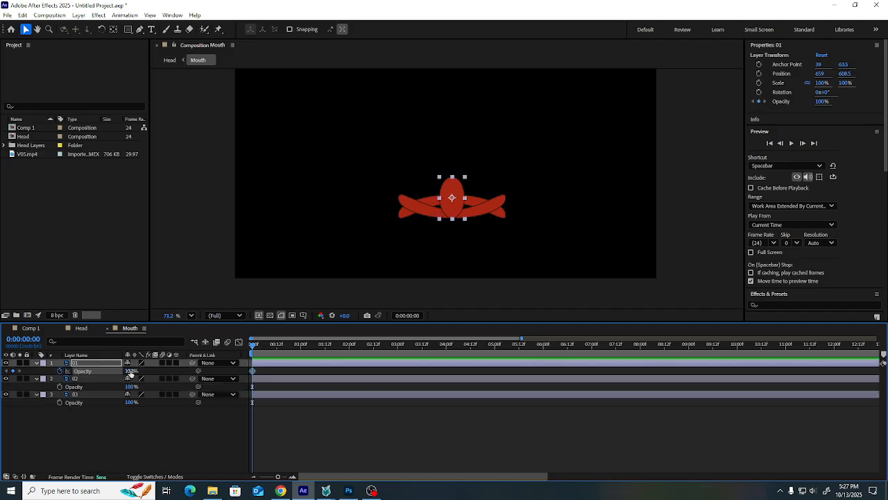
click(59, 387)
click(59, 402)
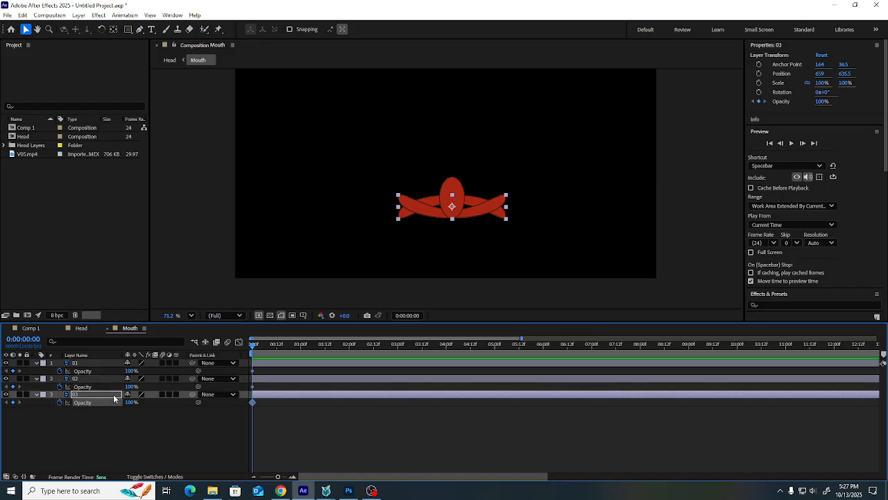
drag(130, 387, 52, 395)
drag(130, 402, 1, 415)
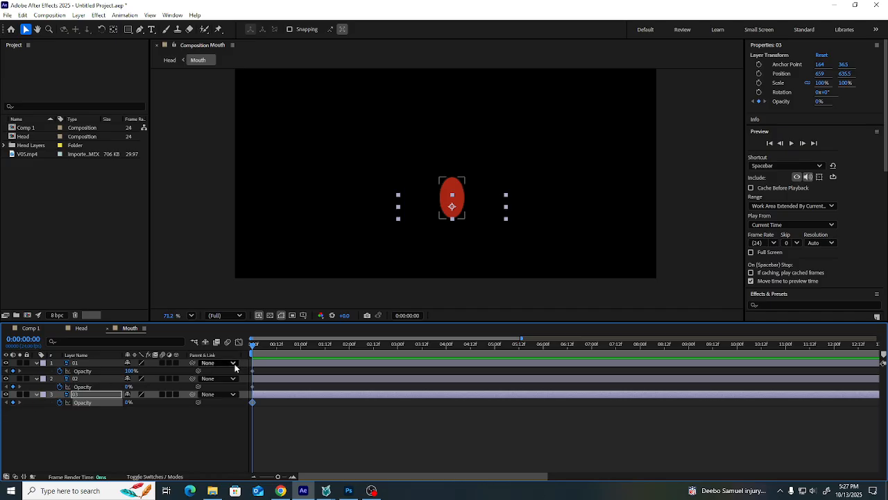
Keyframe Opacity at 2 seconds as 0% on layer 01, 100% on 02, and at 4 seconds as 0% on 02, 100% on 03
drag(255, 345, 348, 365)
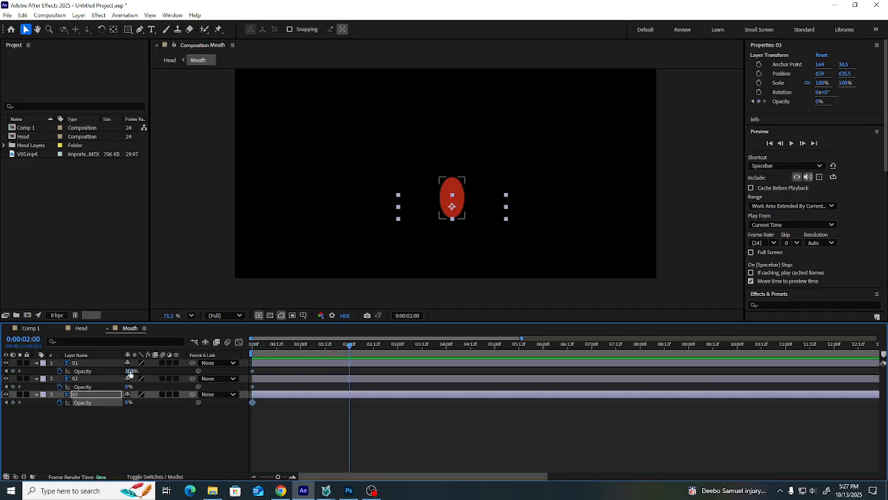
drag(130, 371, 159, 426)
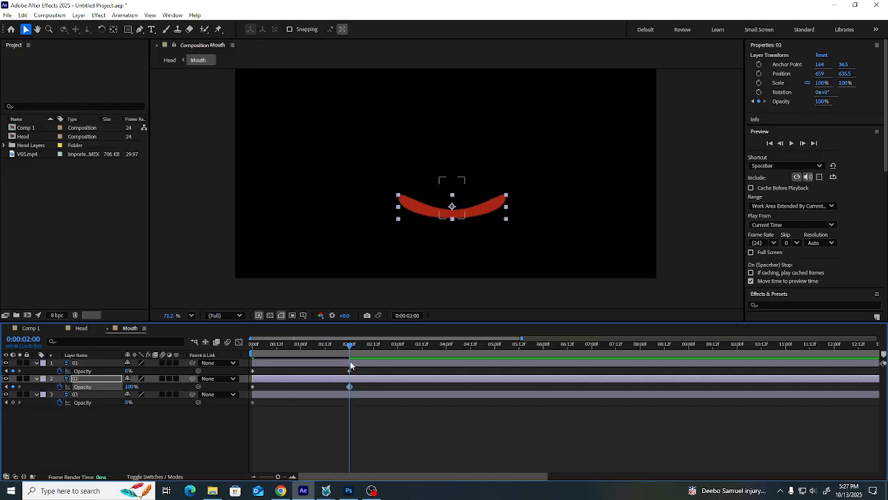
drag(349, 345, 446, 365)
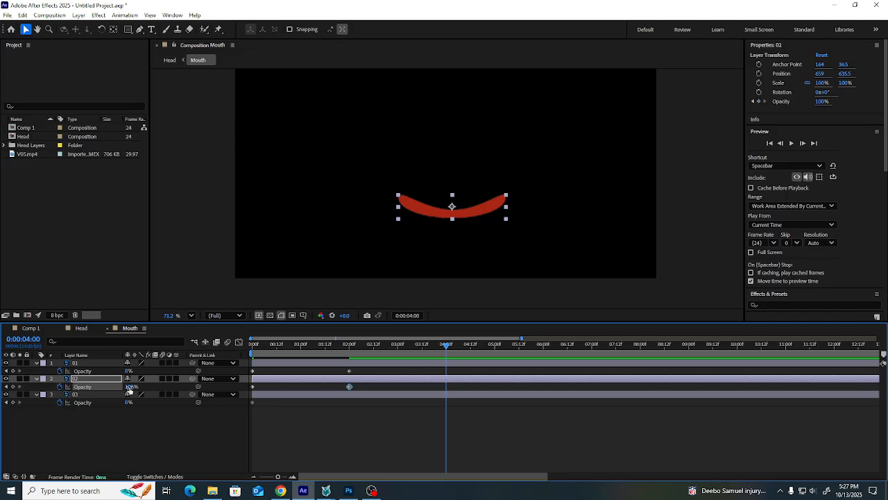
drag(128, 387, 62, 392)
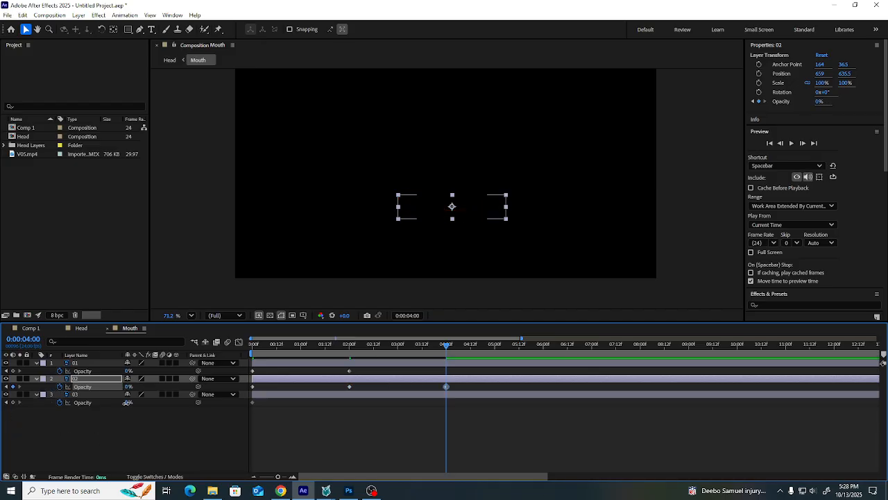
drag(127, 403, 294, 440)
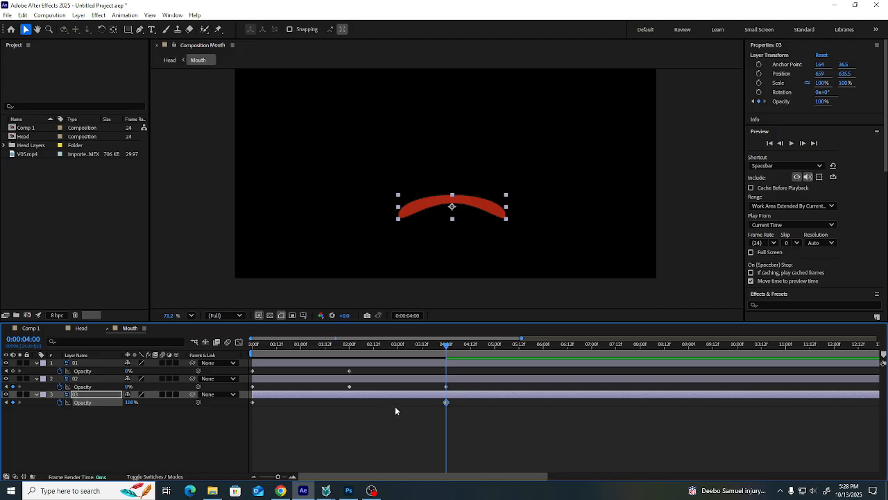
Keyframe layer 03's Opacity at 0% at 2 seconds and preview the mouth animation from the start
drag(444, 343, 349, 343)
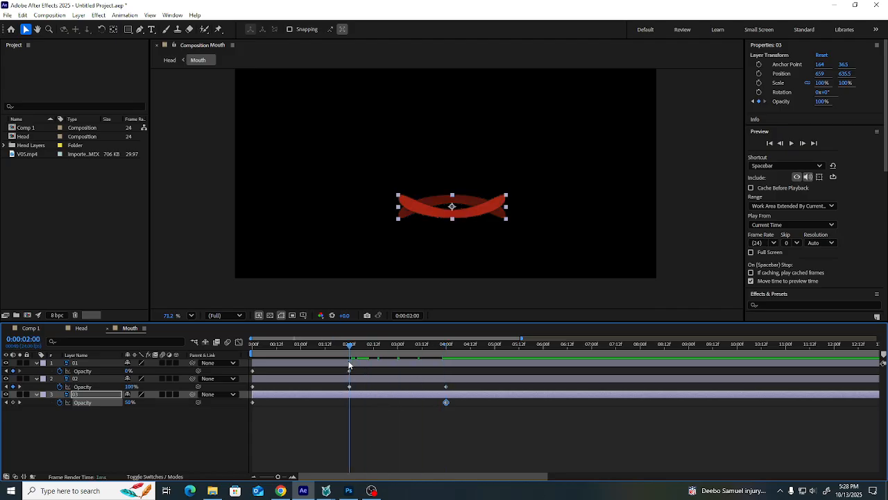
drag(129, 402, 16, 413)
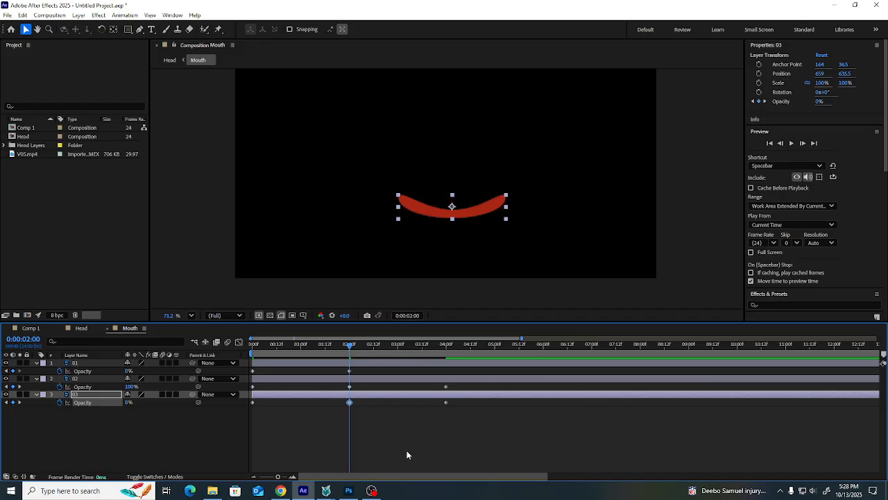
drag(350, 350, 252, 364)
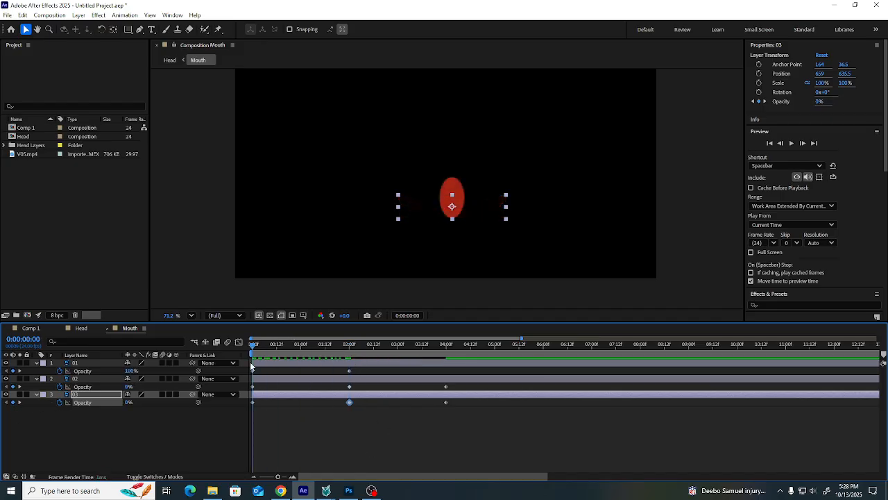
key(space)
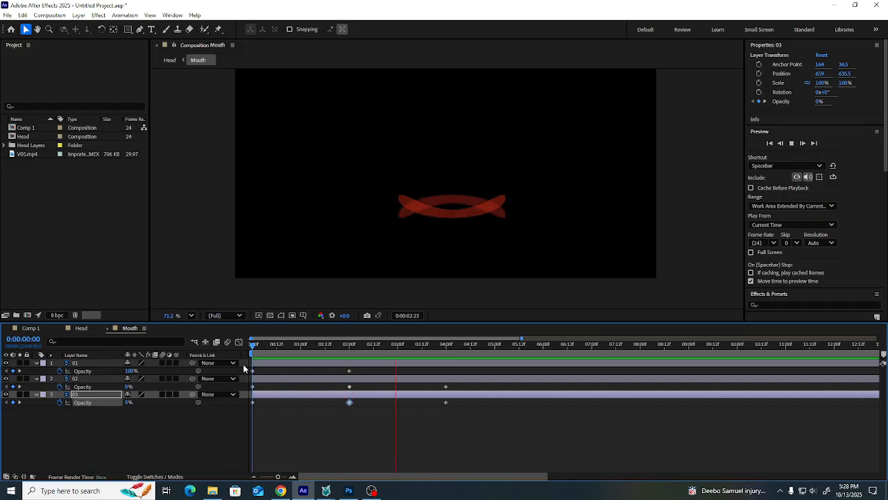
click(489, 345)
drag(489, 345, 251, 354)
key(space)
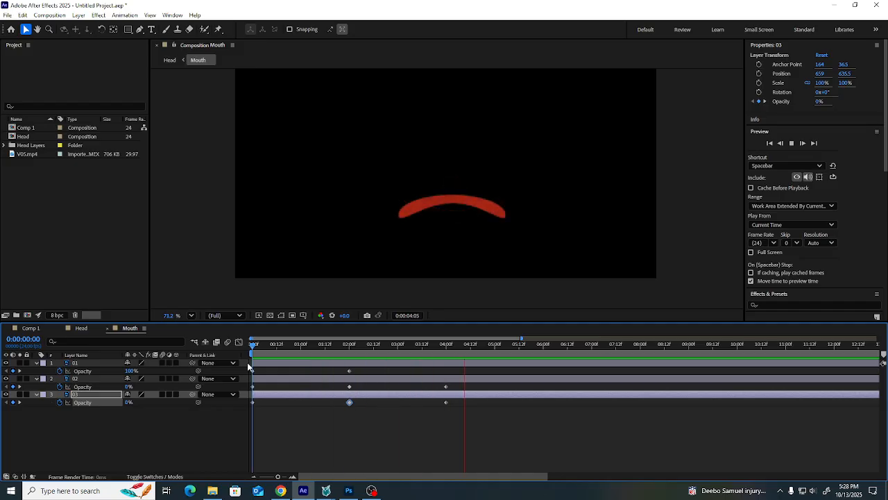
key(space)
Examine layer 01's Opacity curve between its 0 and 2 second keyframes in the Graph Editor
click(238, 343)
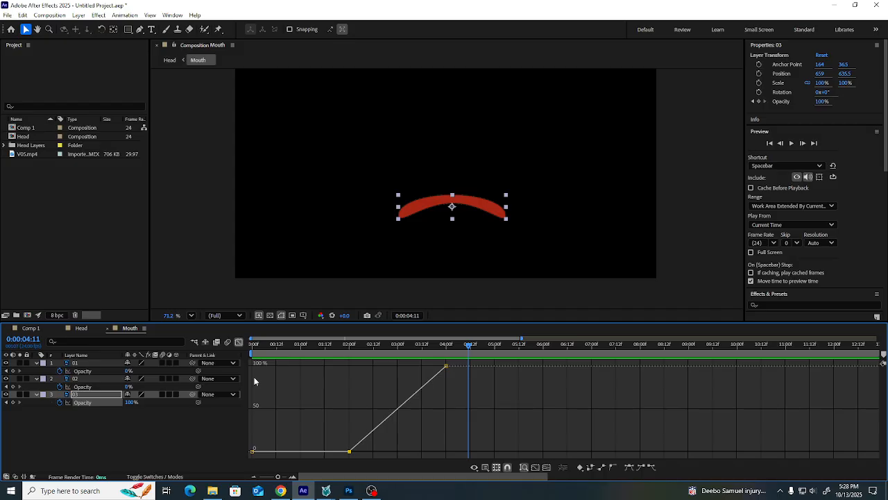
click(102, 370)
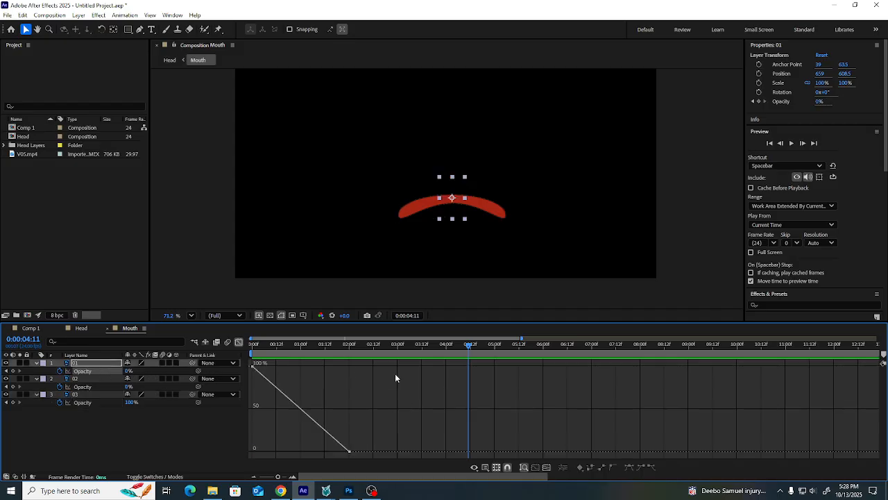
drag(469, 346, 269, 369)
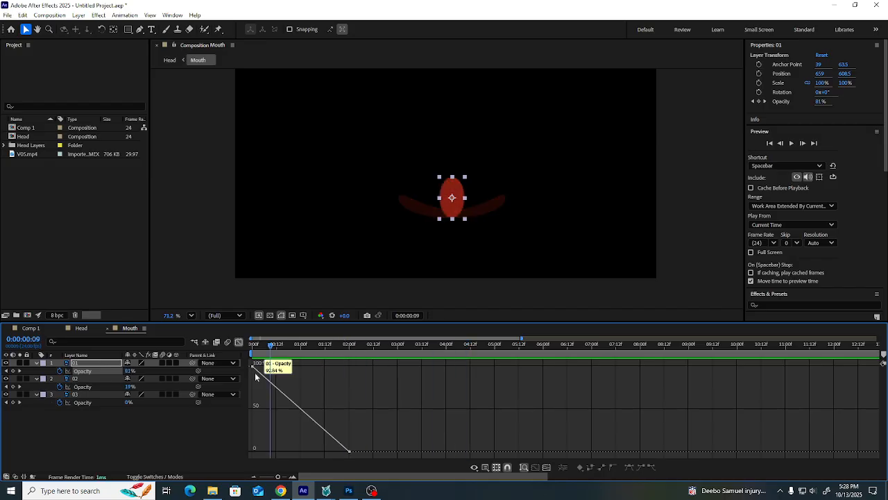
click(281, 393)
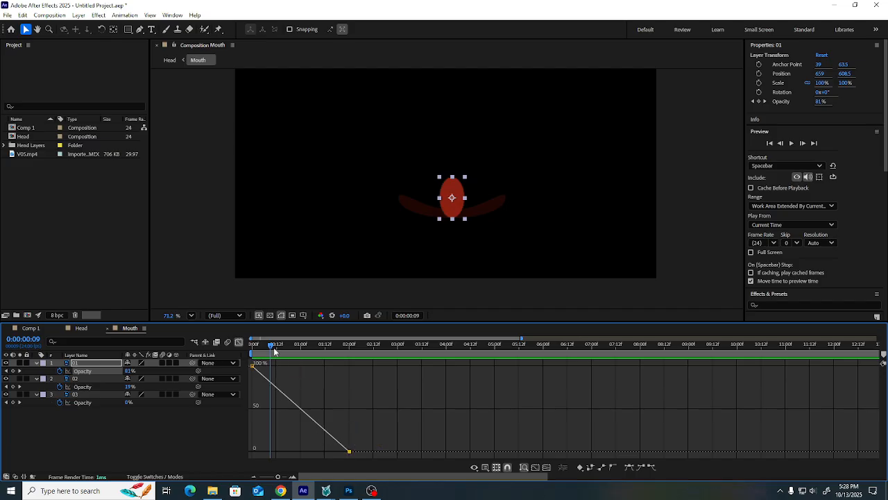
drag(270, 344, 241, 349)
mouse_move(253, 367)
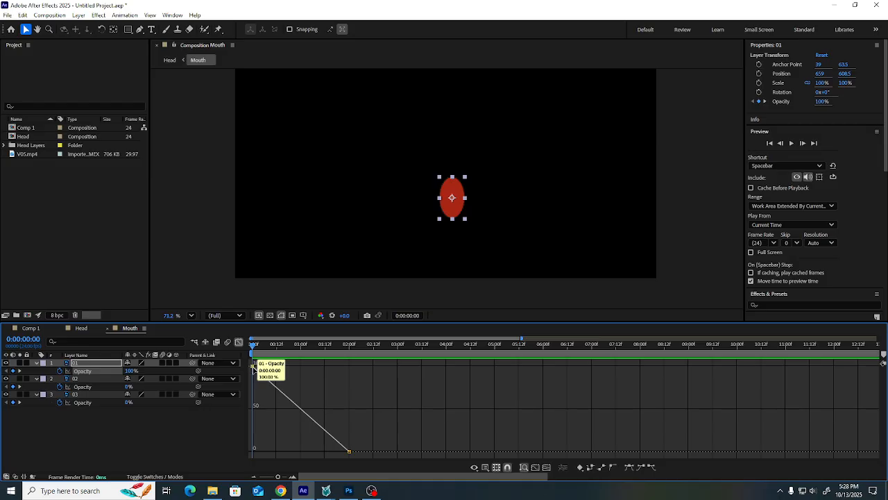
mouse_move(350, 452)
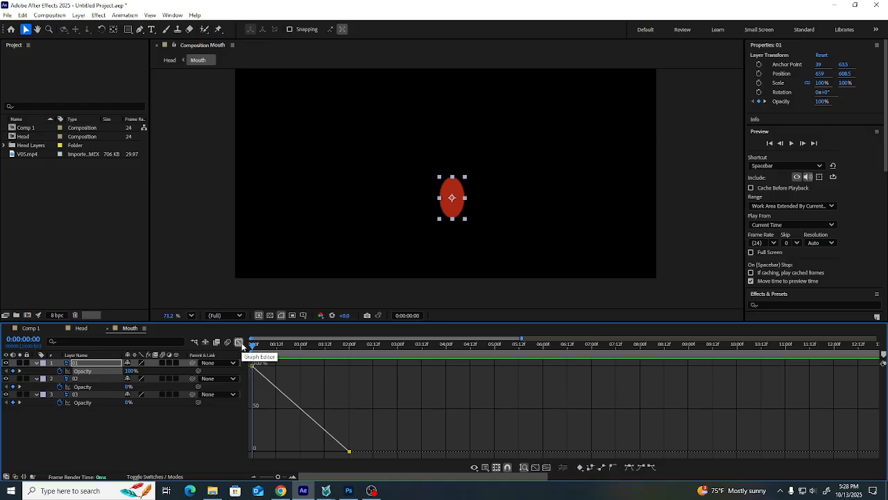
click(238, 343)
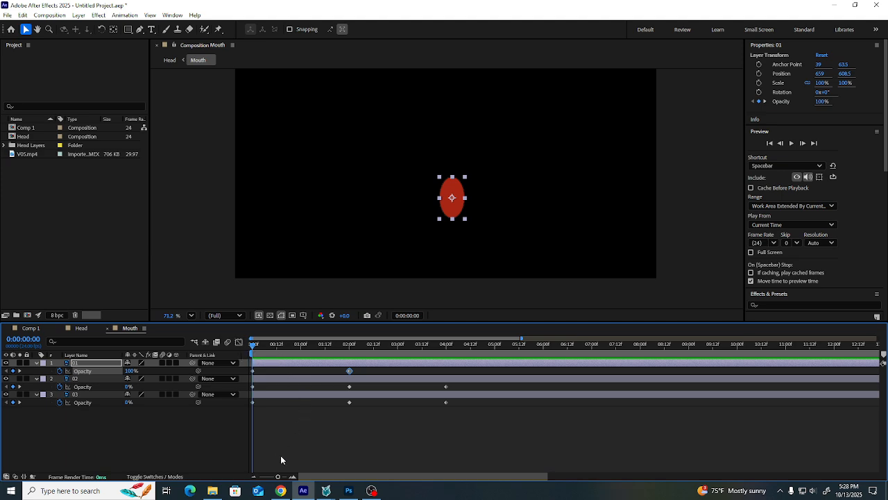
Keyframe Opacity at 0:00:01:23 as 100% on layer 01 and 0% on layer 02, and preview from the start
drag(257, 344, 349, 354)
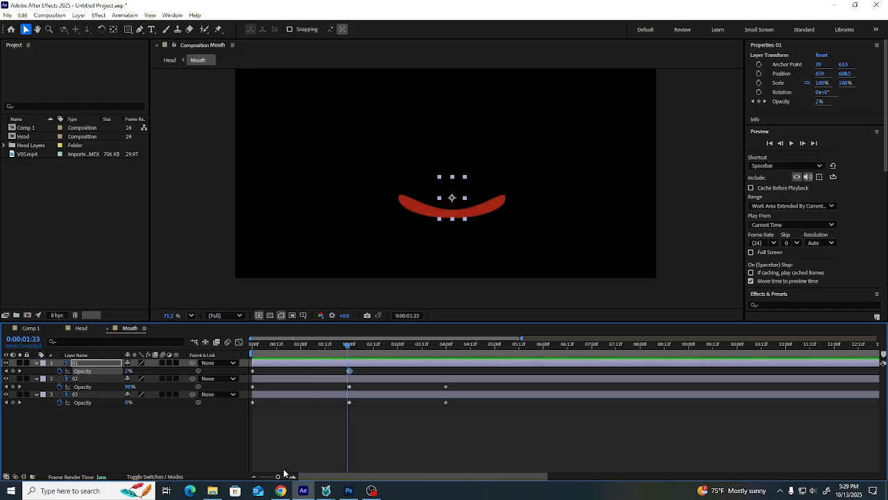
drag(278, 477, 292, 478)
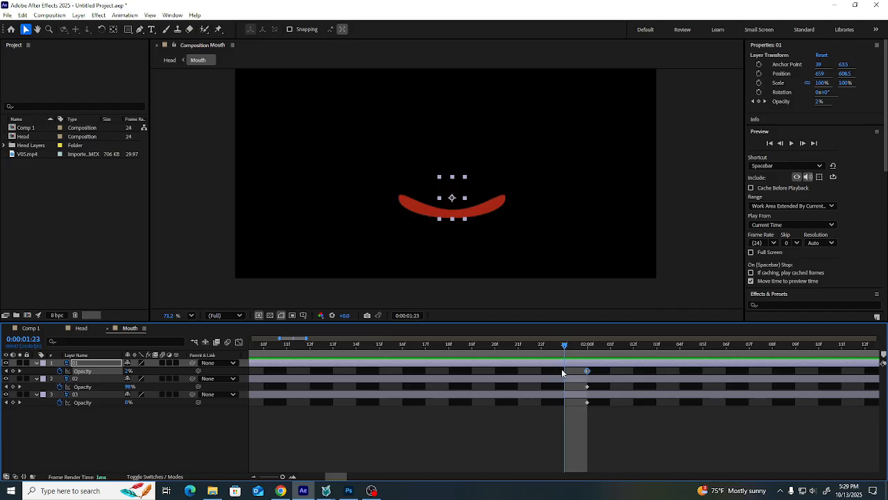
drag(130, 371, 180, 441)
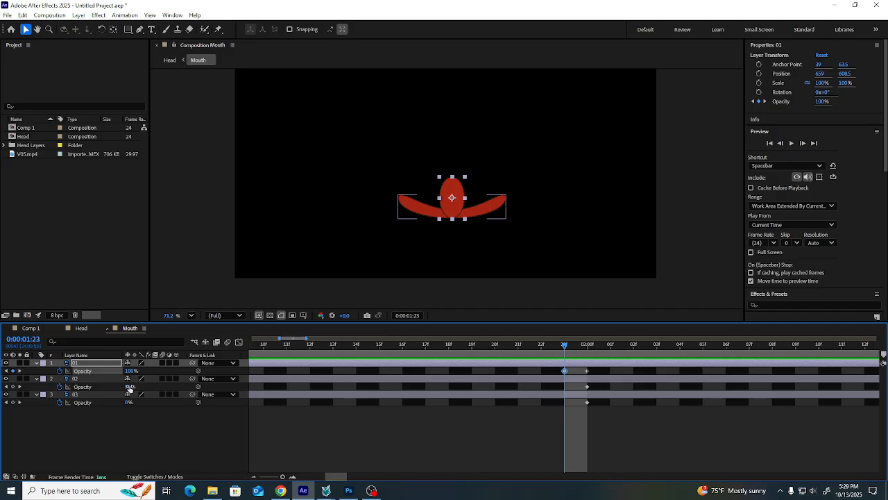
drag(129, 387, 55, 388)
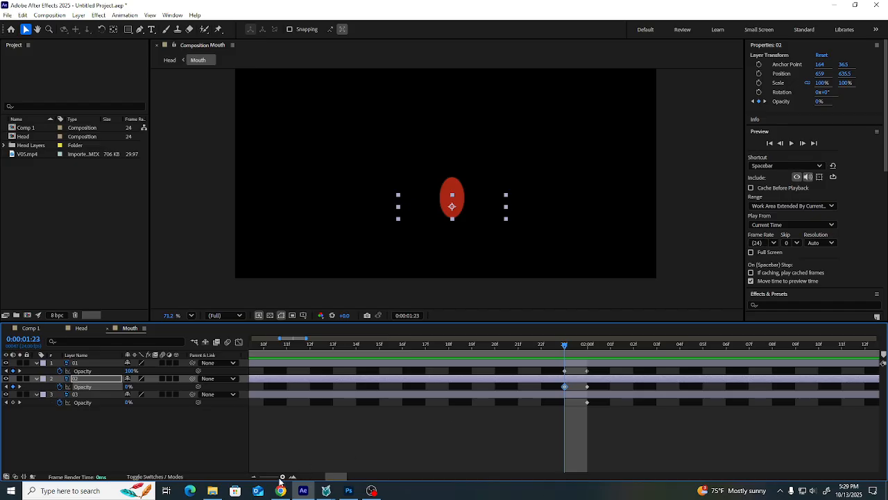
drag(282, 476, 269, 476)
drag(309, 353, 253, 347)
key(space)
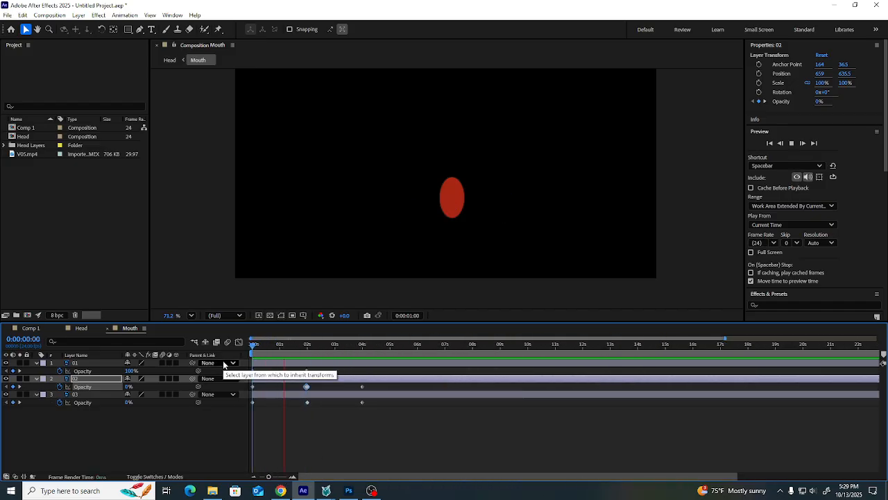
key(space)
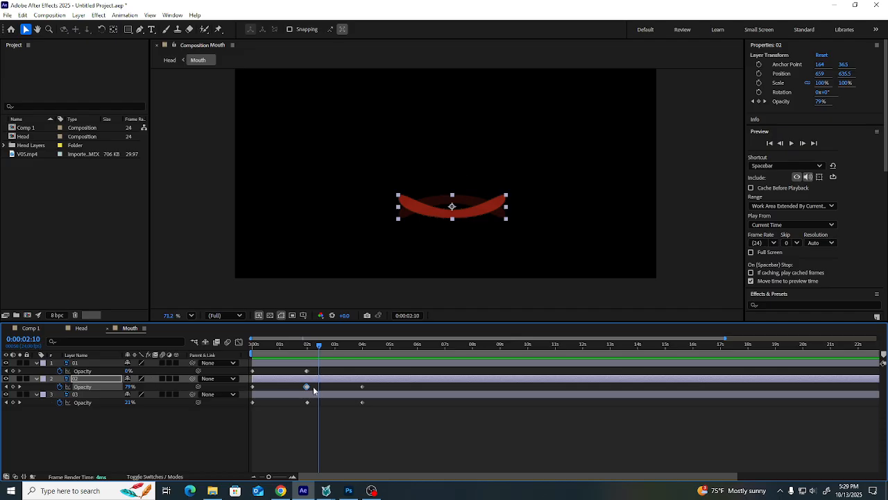
Hide layer 03 and preview the switch between layers 01 and 02 from the start
click(6, 395)
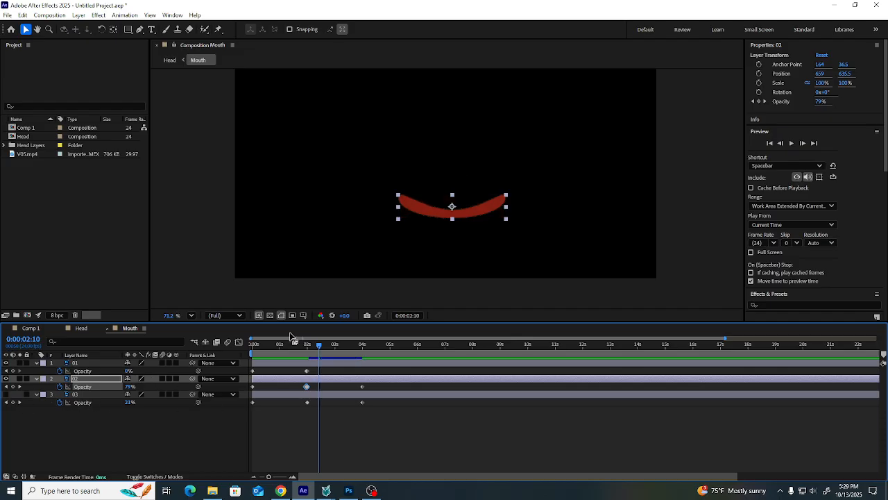
drag(321, 347, 231, 357)
key(space)
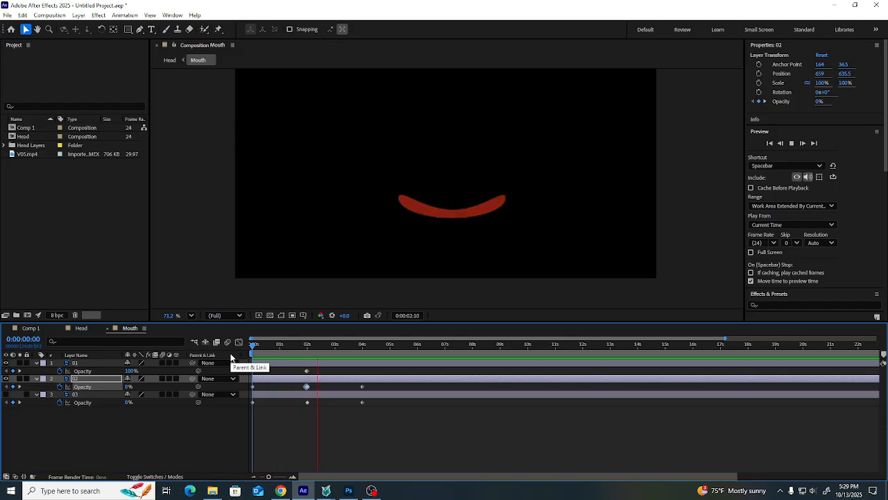
key(space)
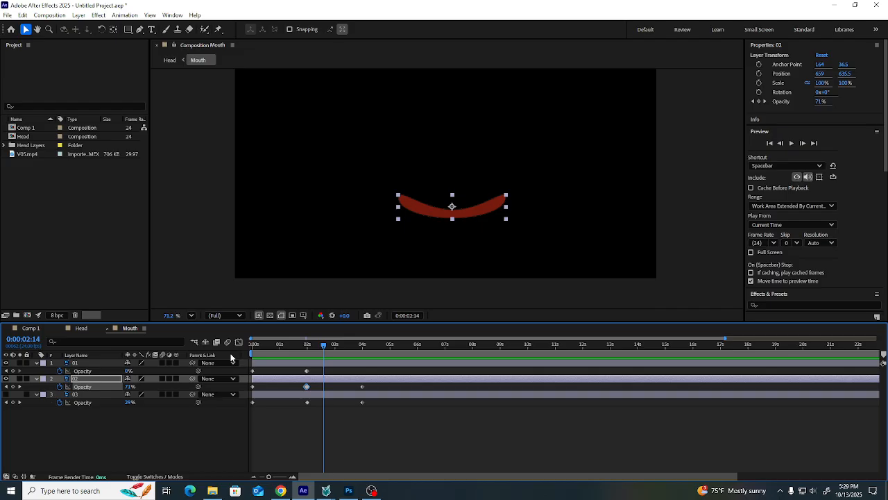
Delete all Opacity keyframes after 0 seconds and convert the first keyframes of layers 01, 02 and 03 to hold keyframes
drag(381, 371, 298, 420)
key(Delete)
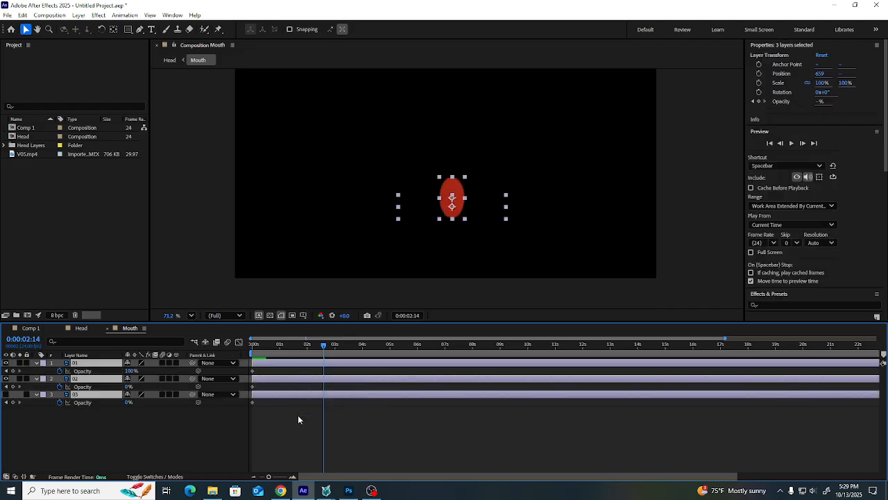
drag(260, 369, 250, 404)
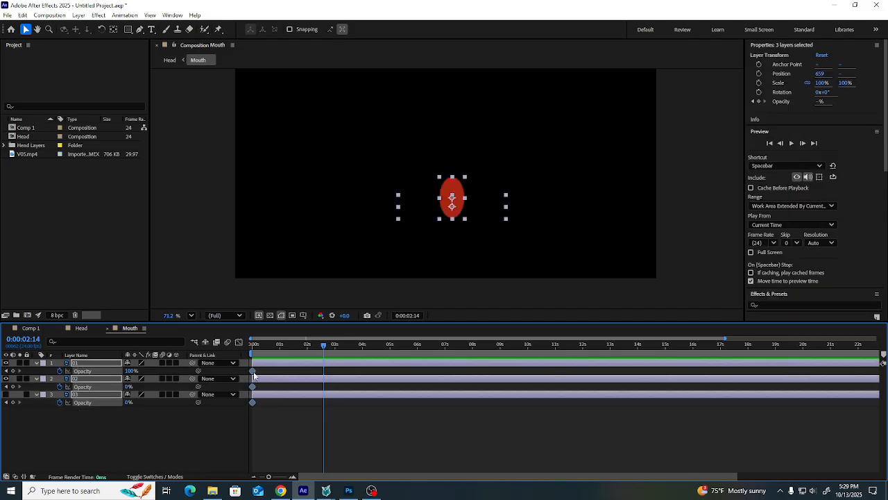
right_click(253, 371)
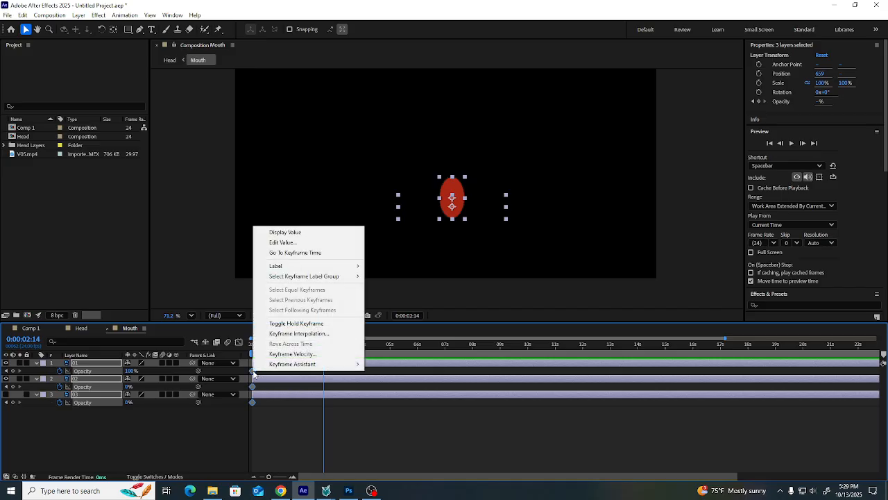
click(297, 324)
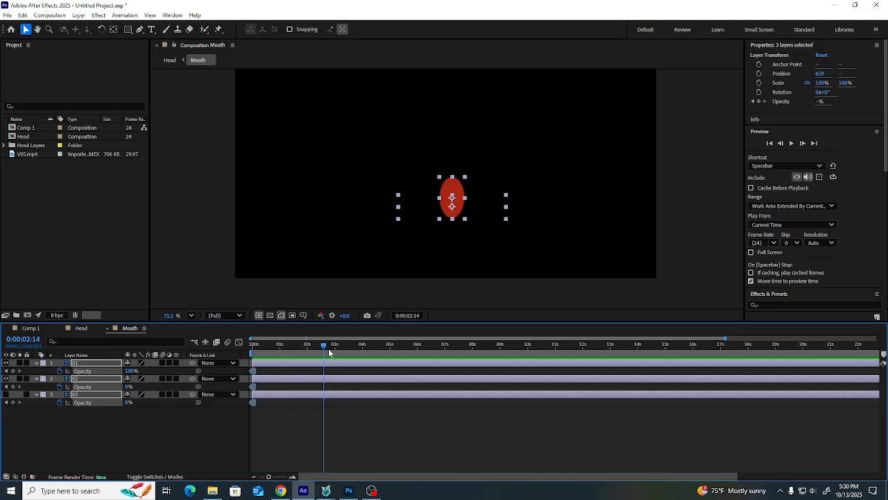
Keyframe layer 01's Opacity at 0% at 2 seconds and check its stepped curve in the Graph Editor
click(313, 369)
drag(322, 344, 306, 348)
click(113, 371)
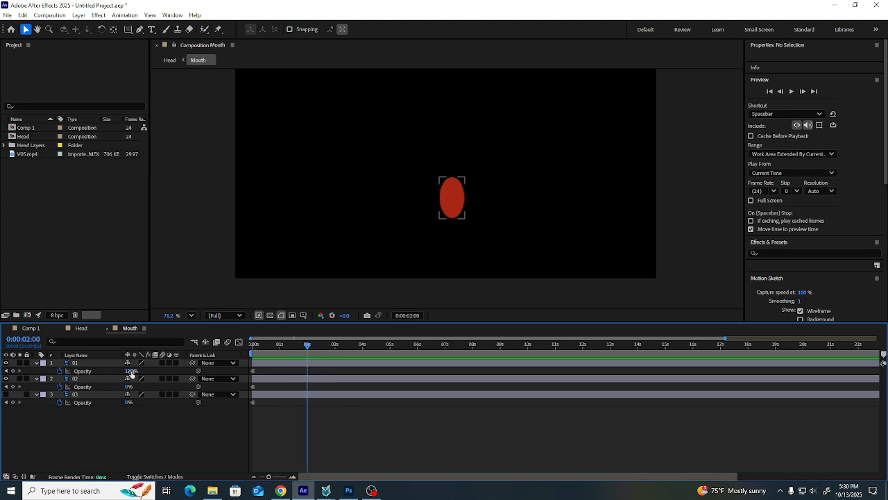
click(132, 373)
text(0)
key(Return)
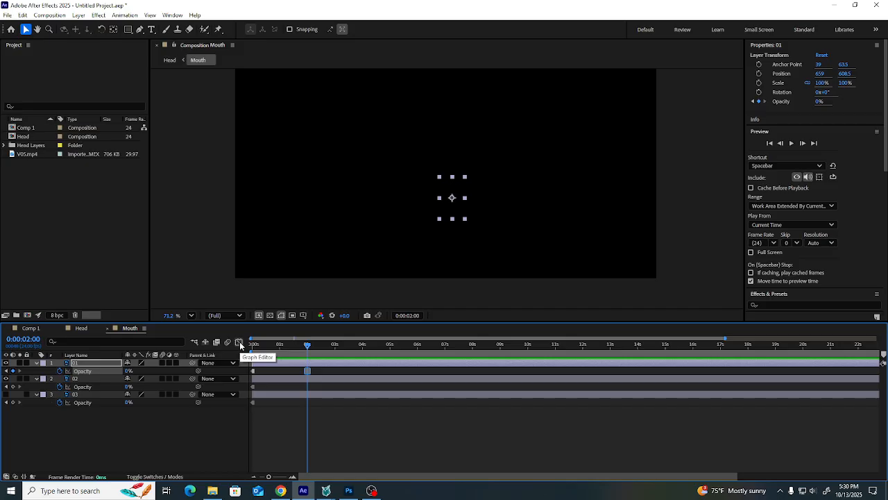
click(240, 342)
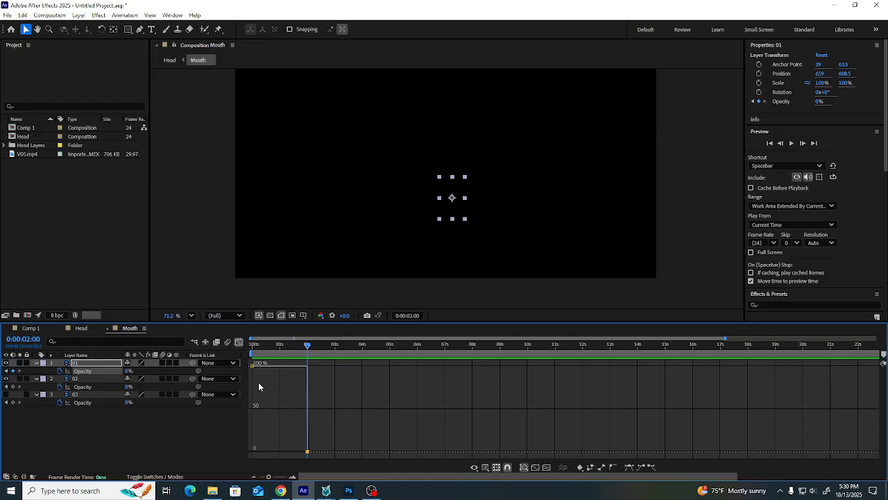
click(238, 343)
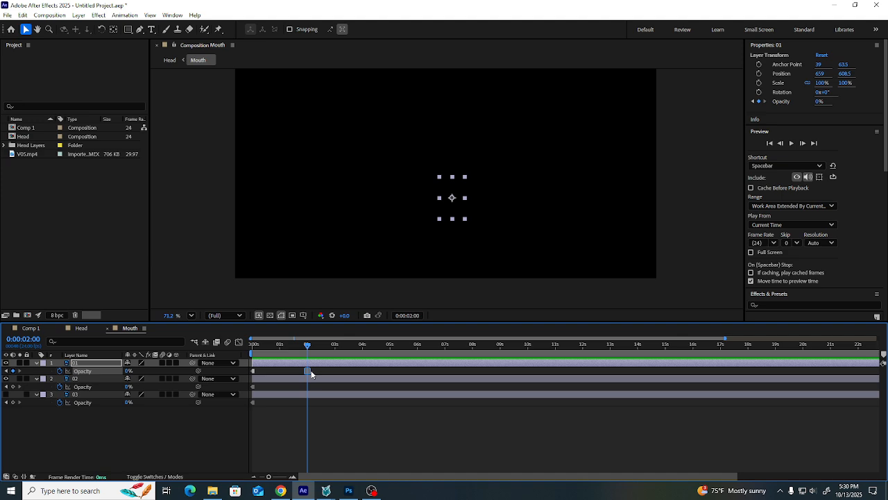
Keyframe layer 02's Opacity at 100% at 4 seconds and preview the animation from the start
mouse_move(306, 344)
mouse_down()
mouse_move(262, 344)
mouse_move(307, 343)
mouse_up()
mouse_move(308, 372)
drag(309, 346, 363, 358)
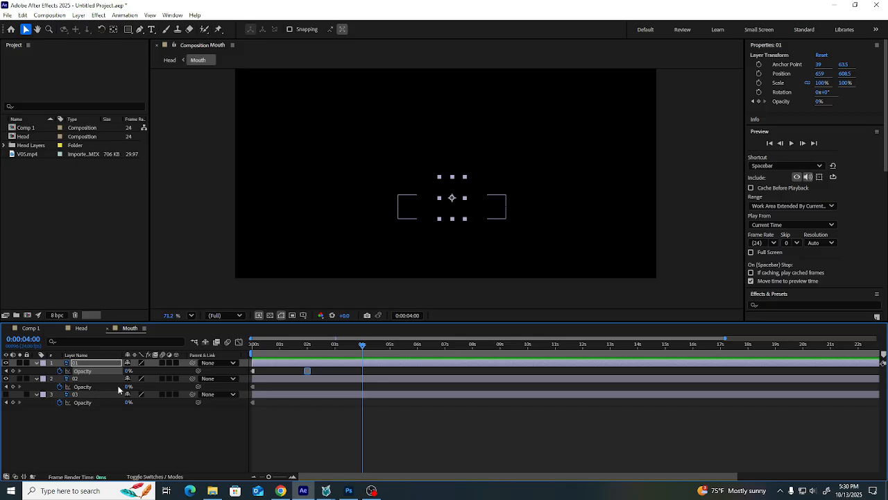
drag(127, 386, 278, 392)
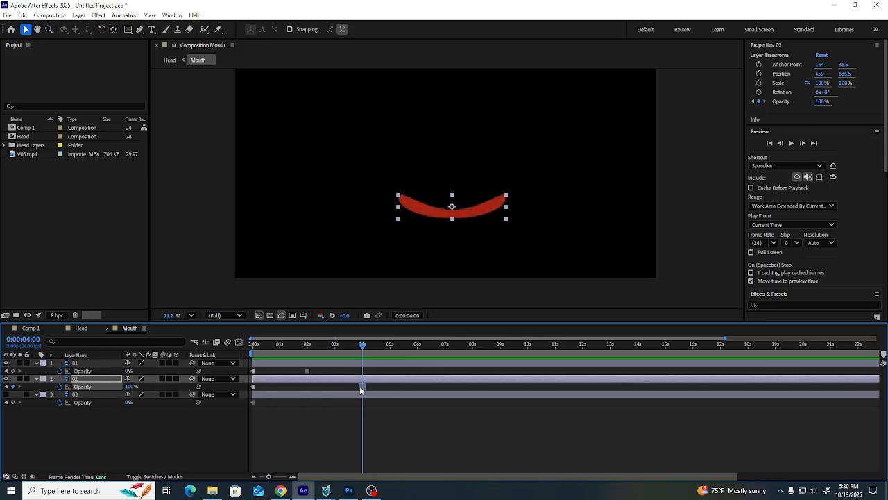
mouse_move(362, 390)
drag(363, 354, 252, 363)
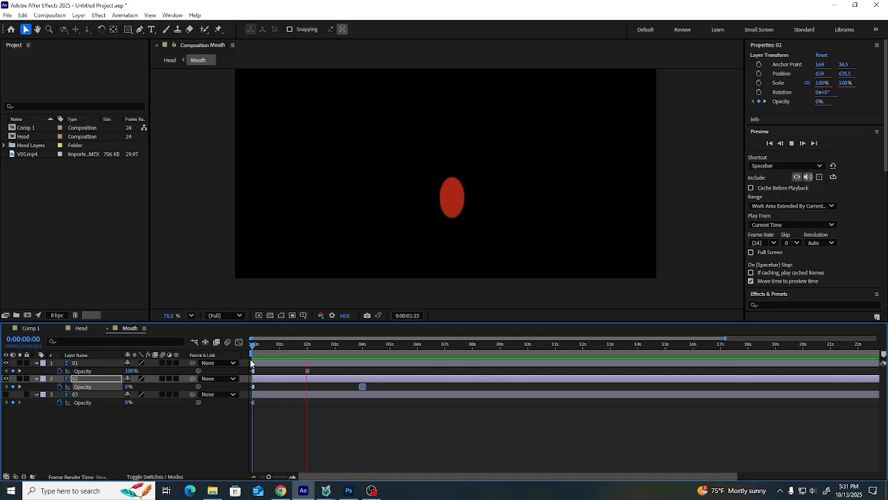
key(space)
Move layer 02's 100% Opacity keyframe to 2 seconds and preview the switch
drag(361, 388, 307, 387)
drag(338, 347, 284, 351)
key(space)
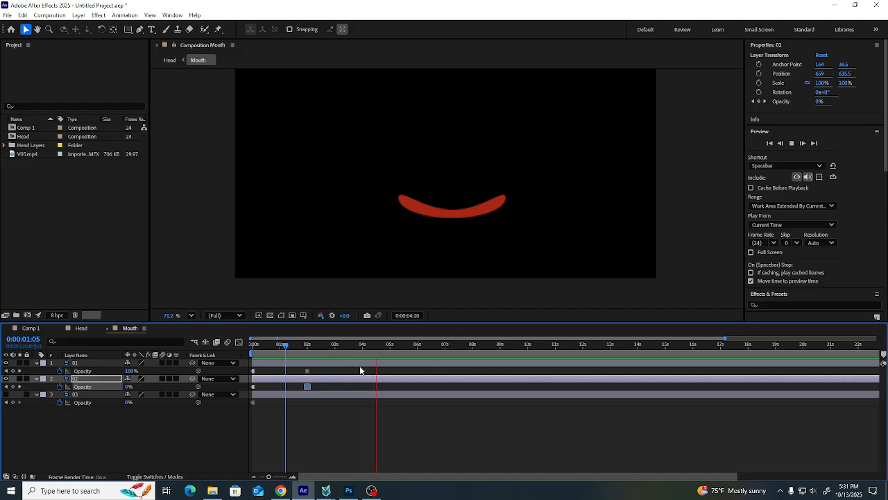
key(space)
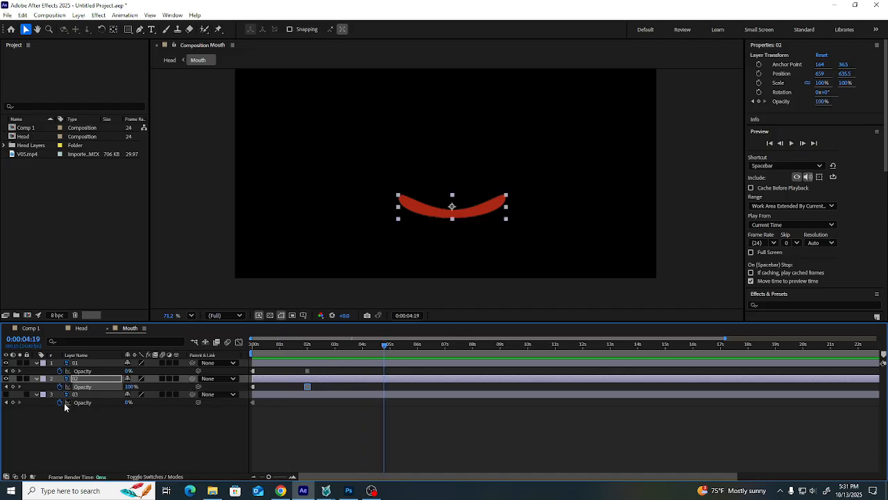
Keyframe layer 03's Opacity at 100% at 0:00:04:19 and preview the mouth animation from near the start
drag(128, 404, 357, 415)
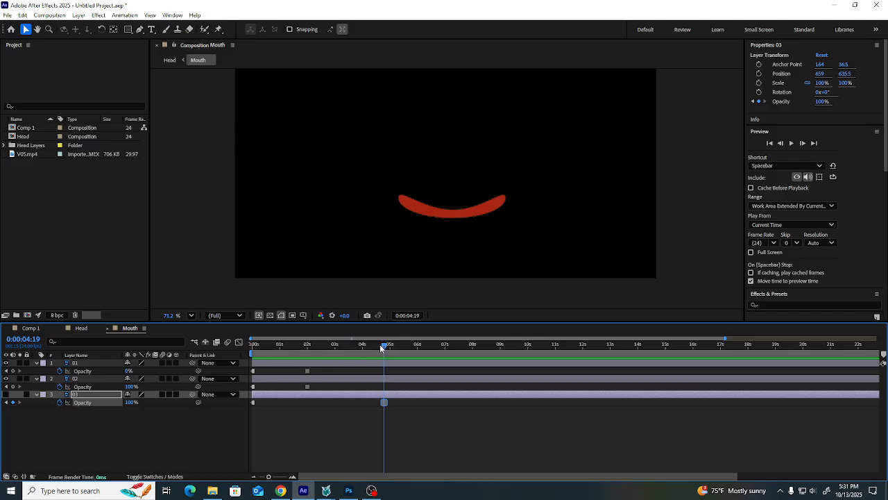
drag(383, 348, 268, 360)
key(space)
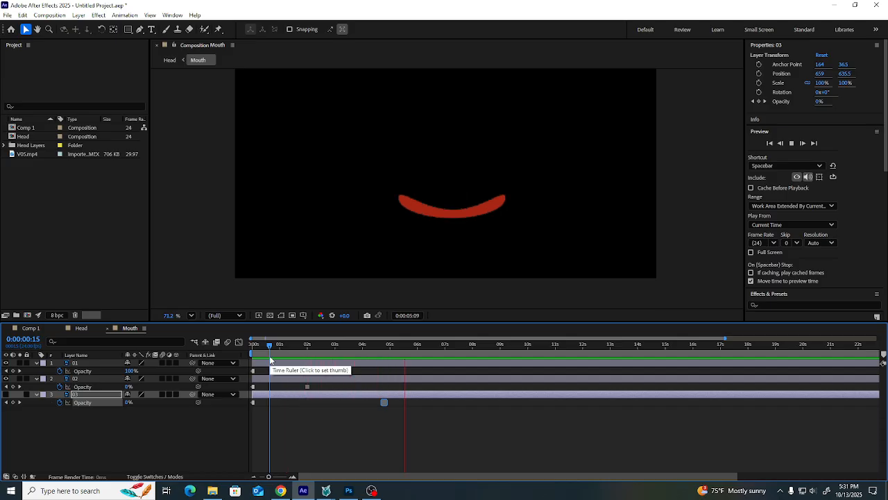
key(space)
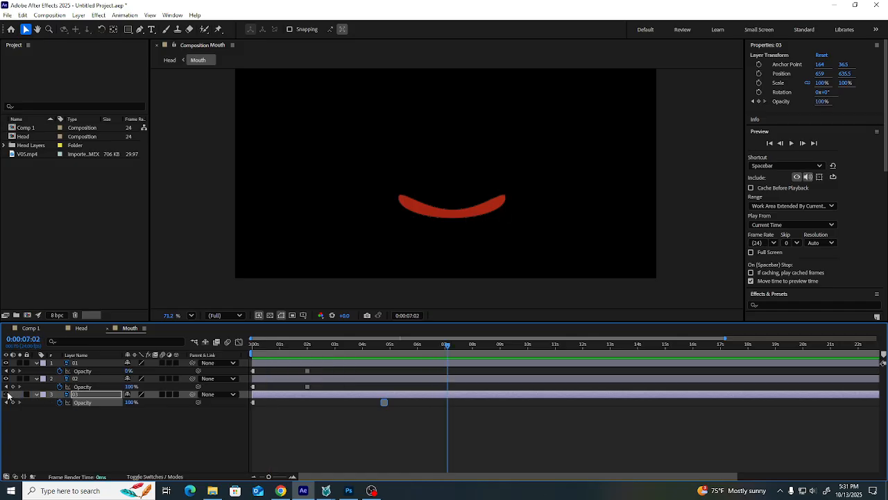
Make layer 03 visible, keyframe layer 02's Opacity at 0% at 0:00:04:19, and preview the switch
drag(445, 343, 384, 353)
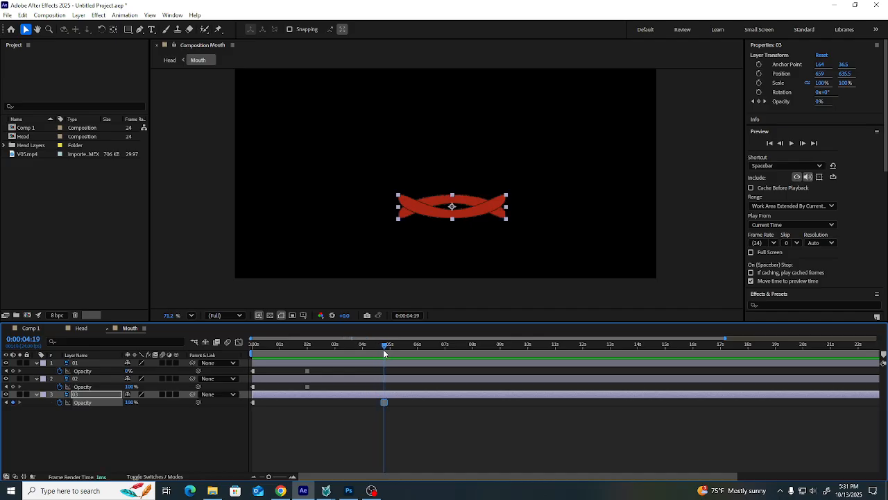
drag(131, 387, 73, 387)
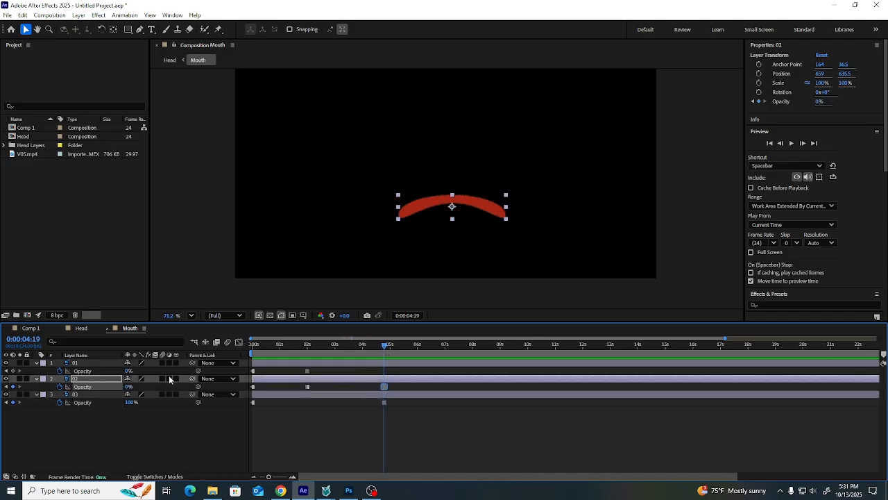
click(318, 347)
key(space)
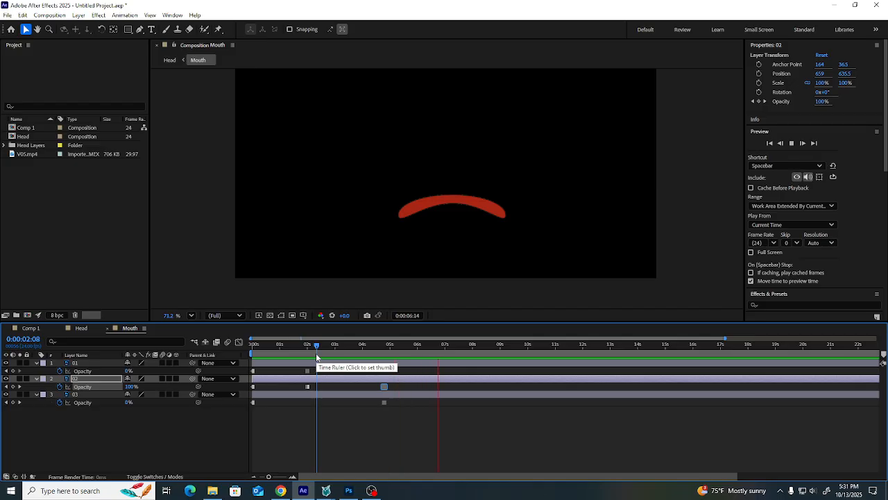
key(space)
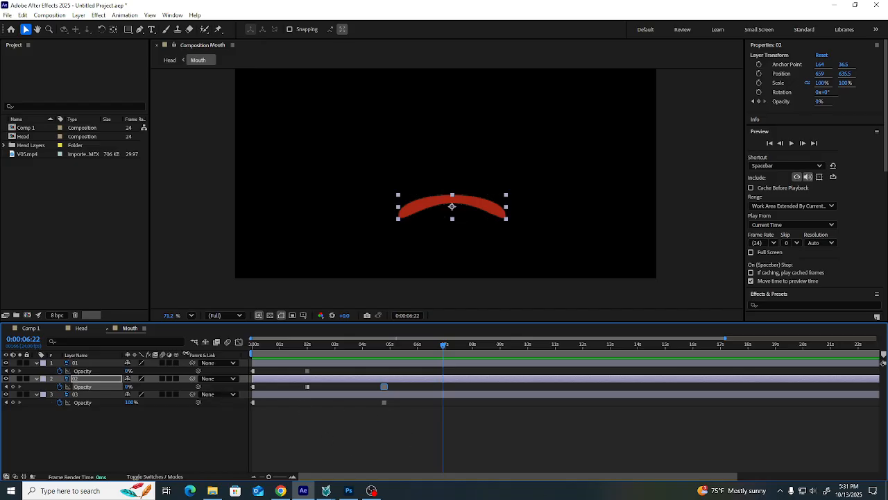
Preview the mouth changes on the face in the Head composition from the start and return to 0 seconds
click(76, 327)
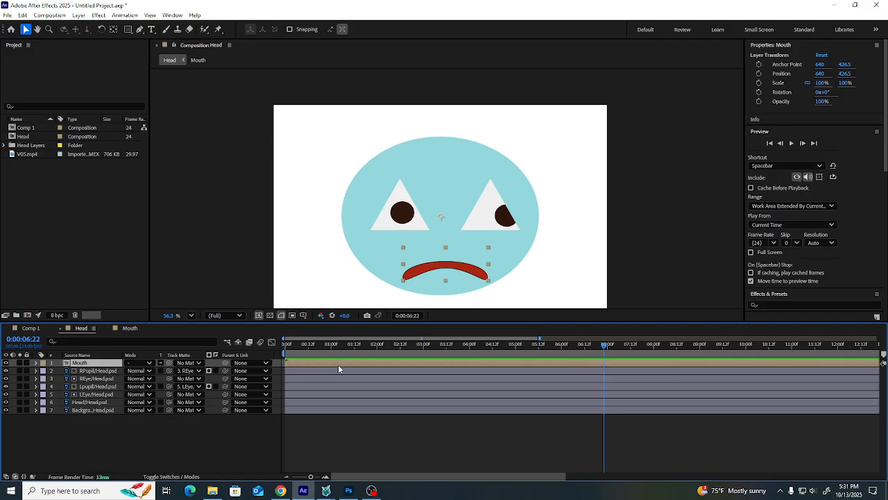
drag(602, 342, 283, 371)
key(space)
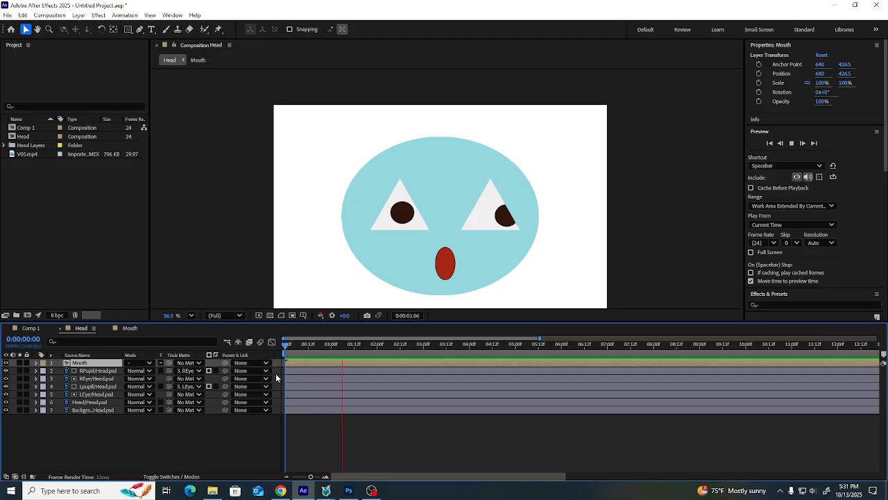
key(space)
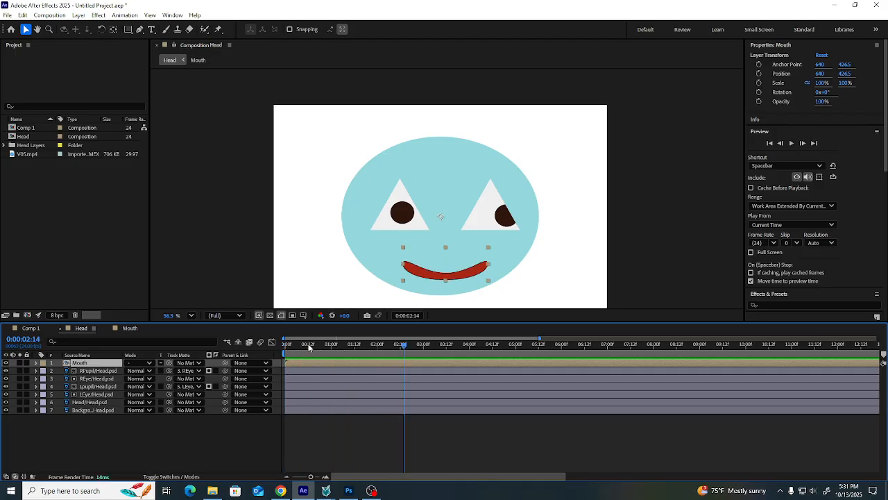
drag(402, 345, 258, 375)
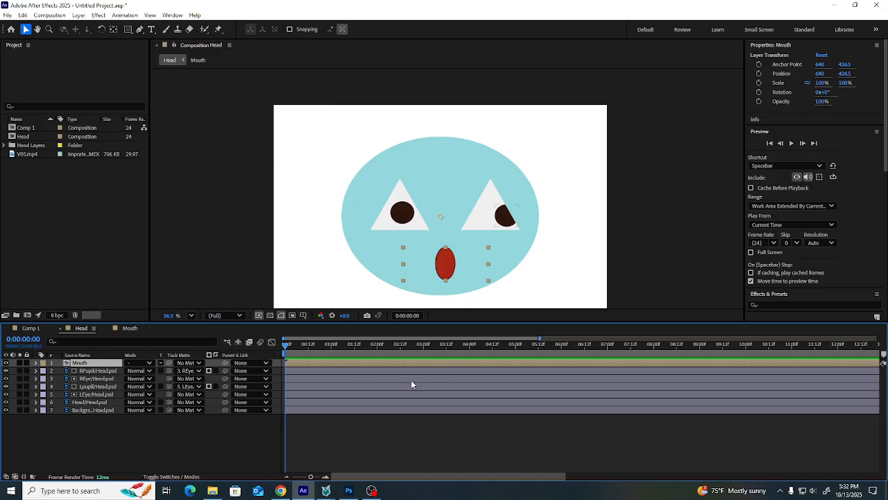
In the Mouth composition at 0:00:09:21, keyframe layer 03's Opacity at 0% and layer 02's at 100%
click(129, 328)
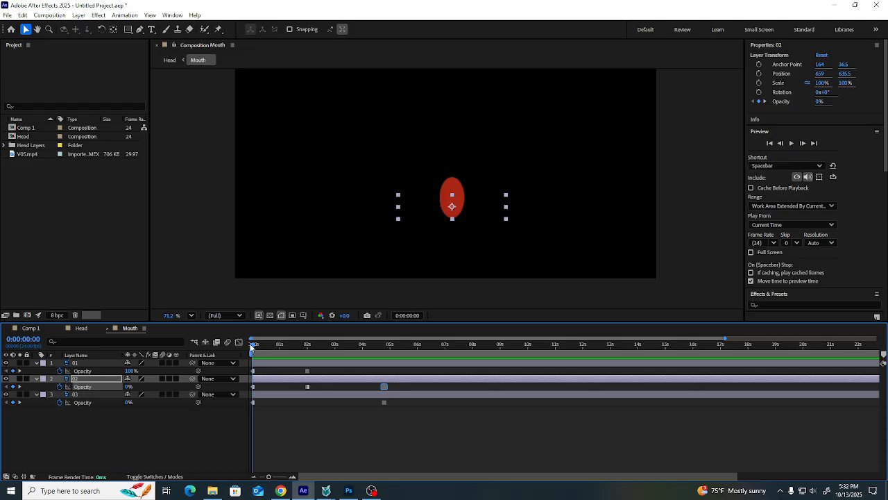
drag(251, 347, 525, 347)
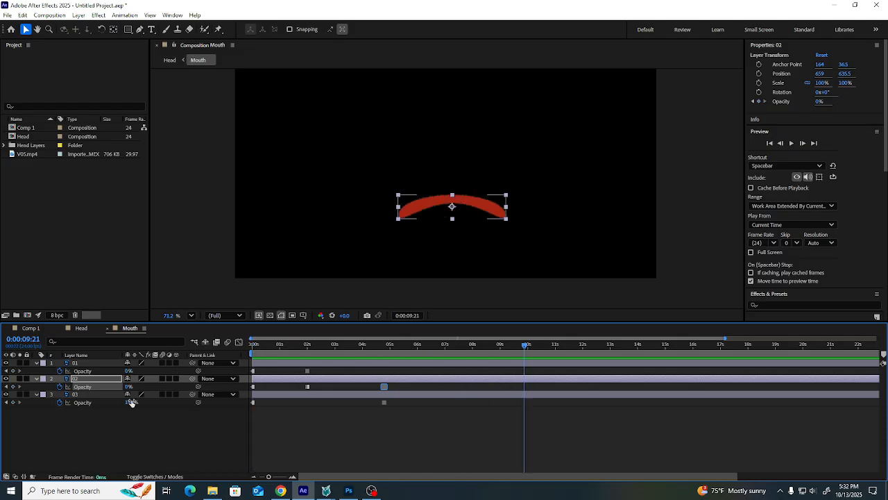
drag(131, 403, 75, 402)
drag(129, 387, 216, 386)
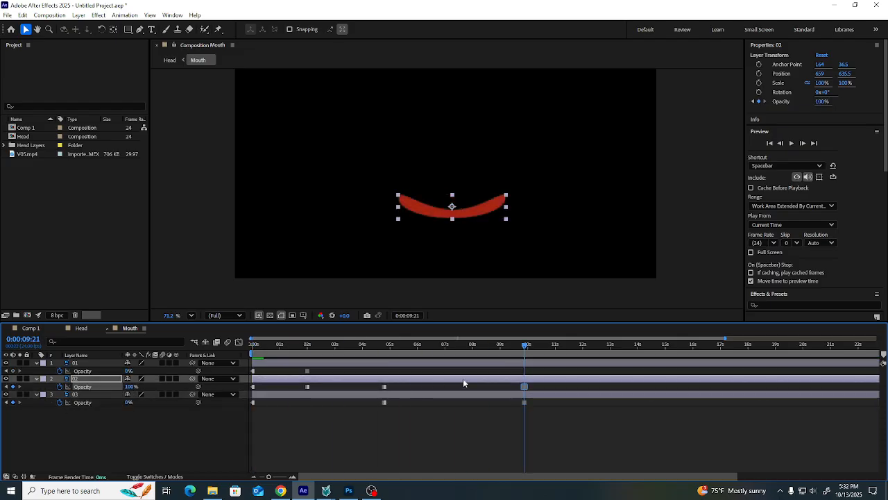
Add Opacity keyframes to layers 02 and 01 at 0:00:11:17 and return to the start
drag(526, 347, 575, 347)
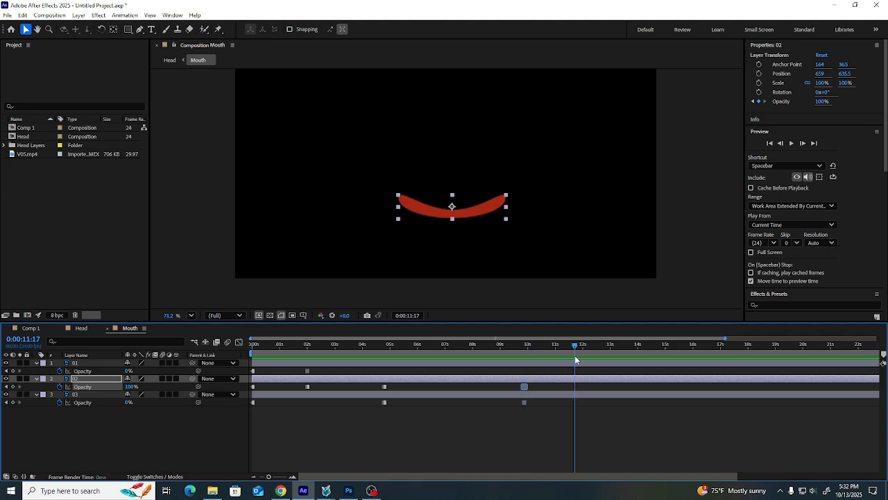
drag(129, 386, 173, 370)
drag(555, 352, 242, 354)
Play the Head composition from 0 seconds to check the full sequence of mouth switches
click(81, 327)
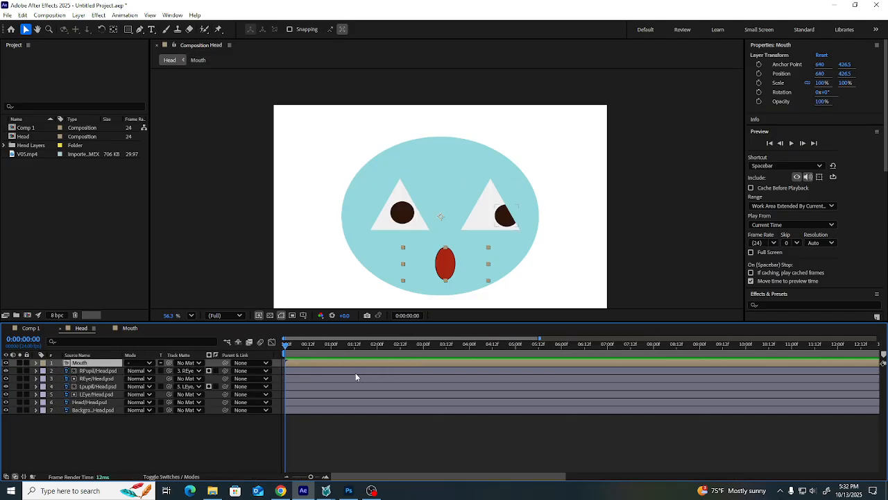
key(space)
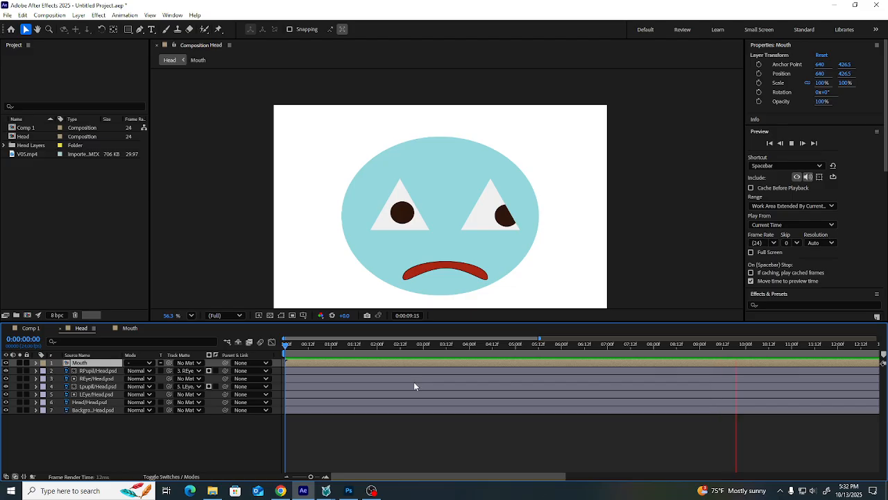
key(space)
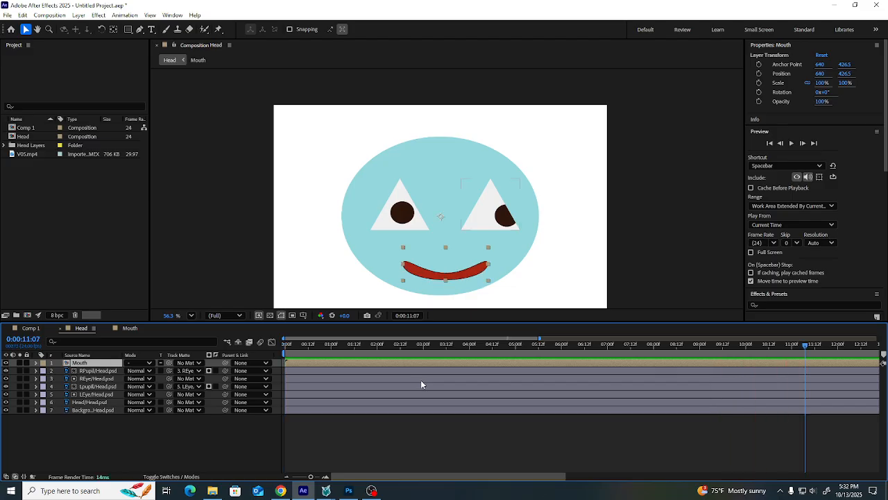
Delete all Opacity keyframes from layers 01, 02 and 03 in the Mouth composition and collapse their properties
click(126, 328)
drag(596, 421, 249, 372)
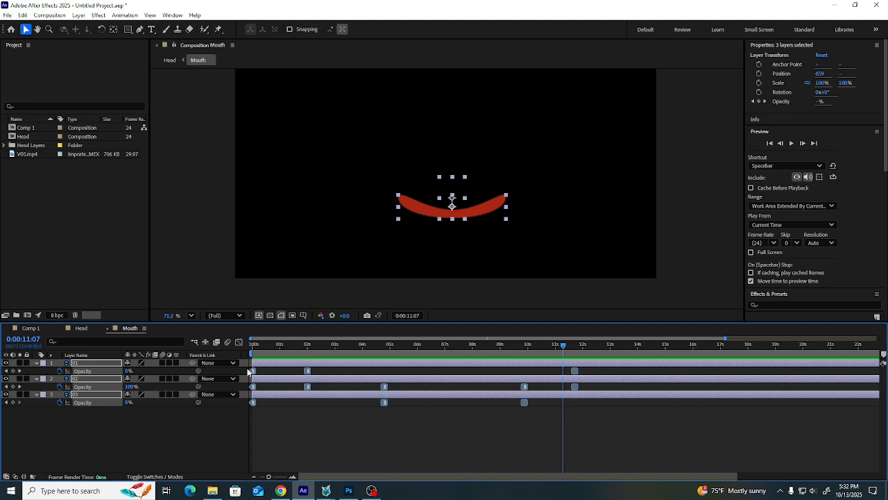
key(Delete)
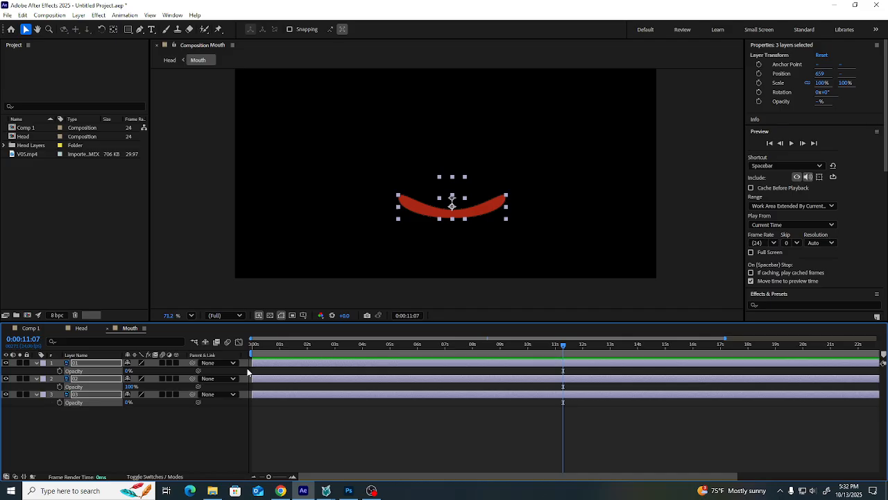
drag(269, 478, 256, 478)
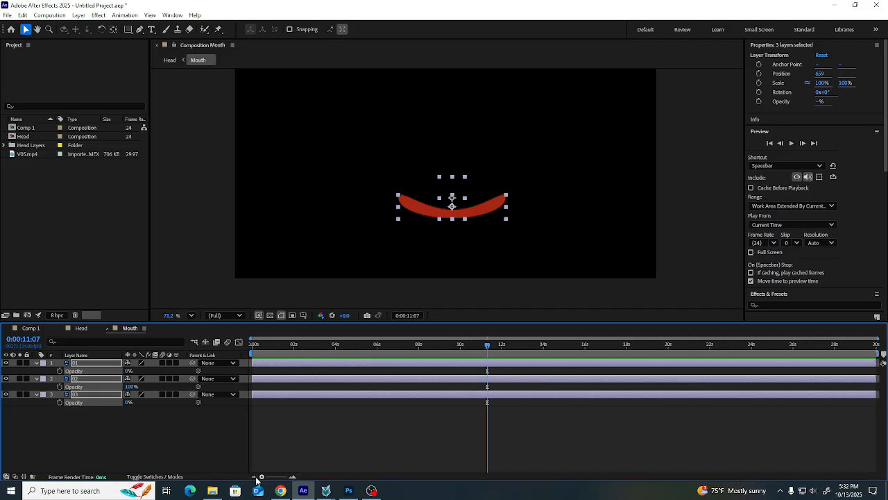
click(88, 422)
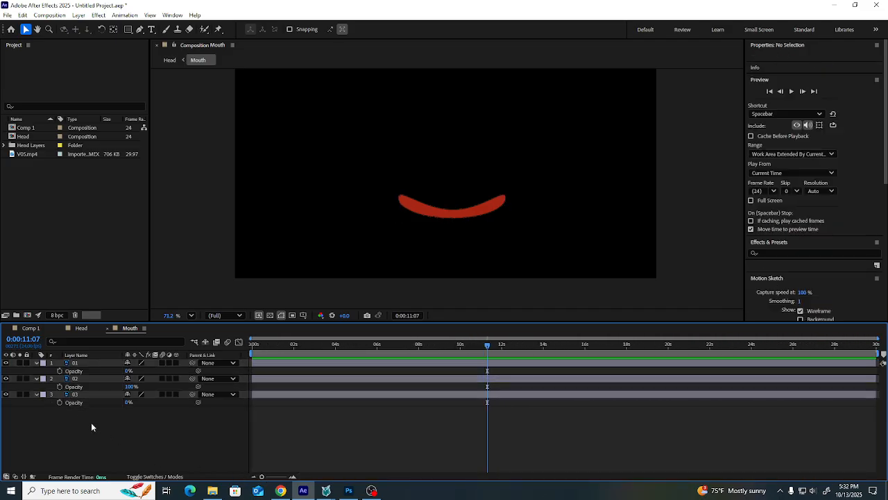
click(37, 394)
click(37, 378)
click(37, 363)
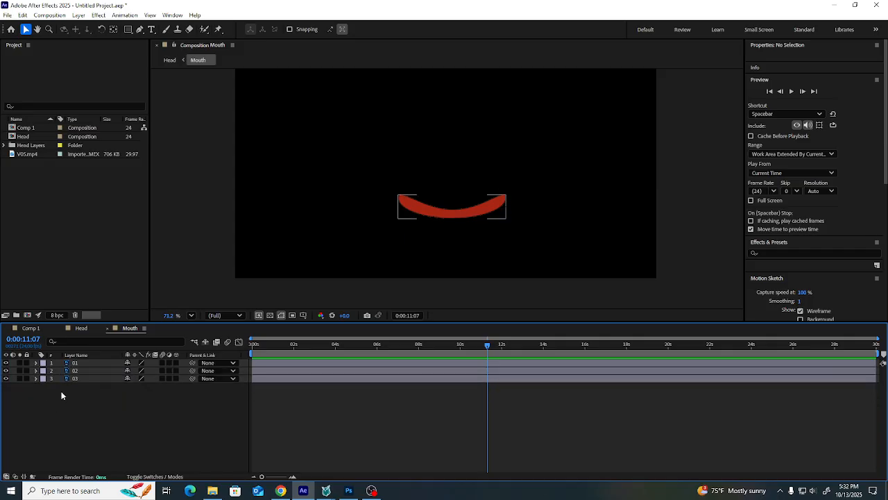
Trim layers 01, 02 and 03 together to a duration of one frame at the start of the composition
drag(61, 395, 77, 360)
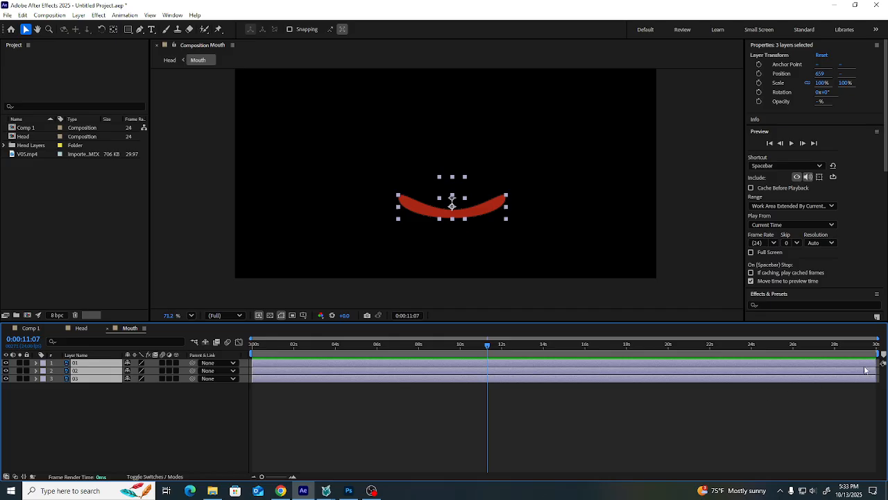
drag(877, 367, 257, 402)
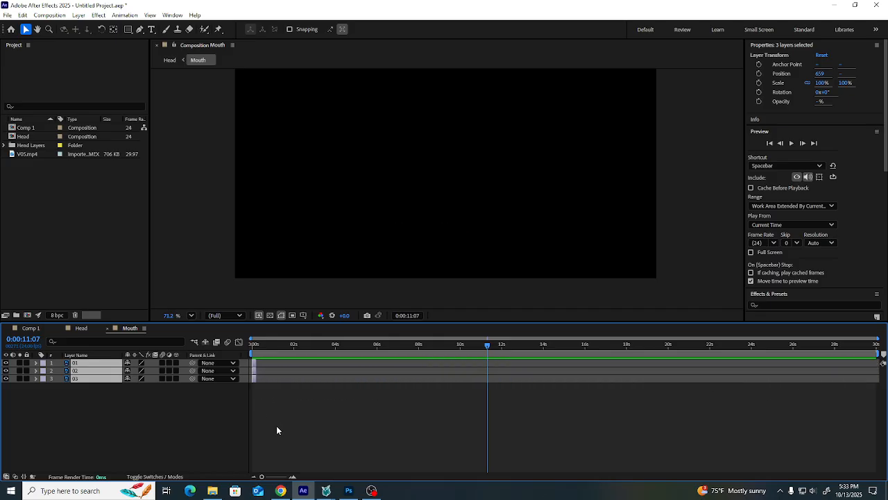
drag(262, 477, 278, 478)
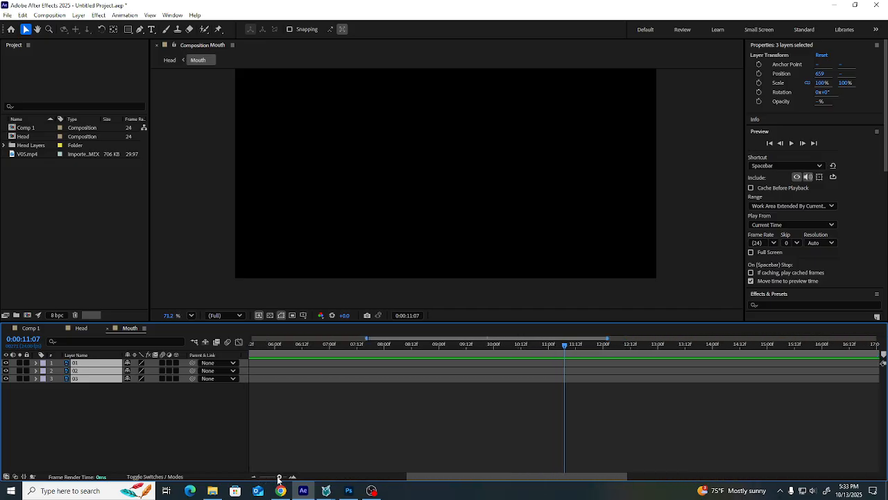
drag(418, 480, 277, 476)
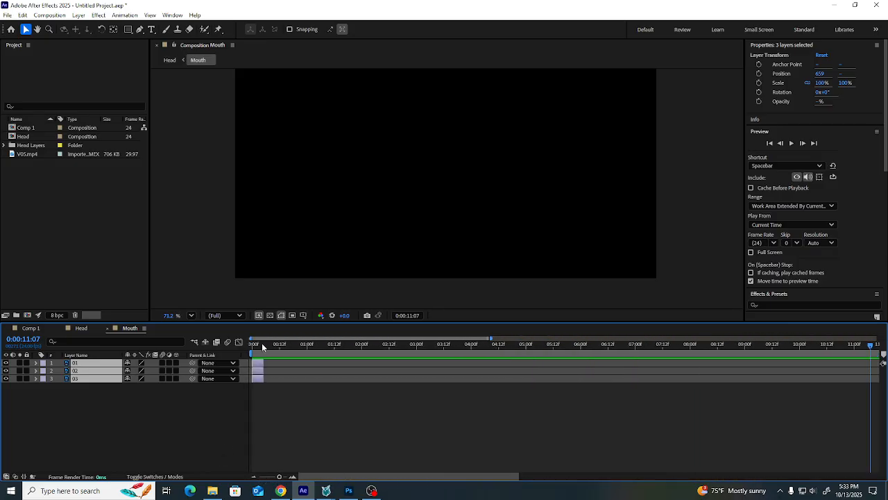
drag(262, 343, 254, 344)
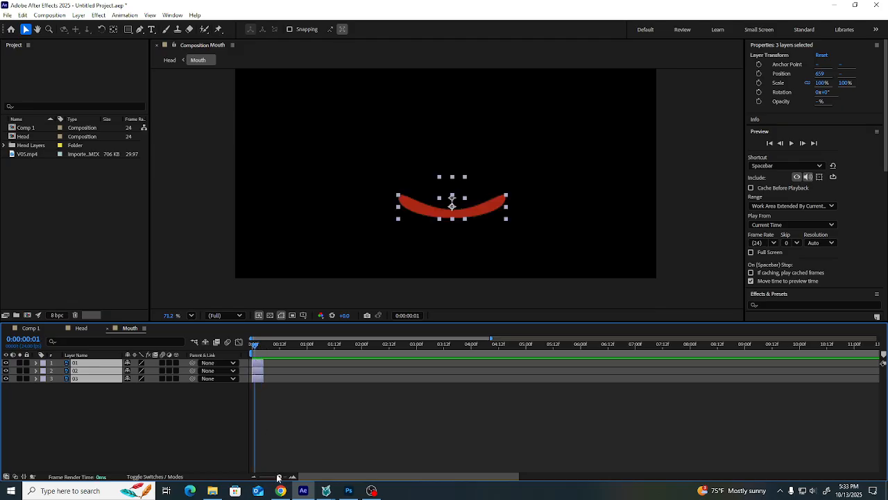
drag(278, 477, 282, 477)
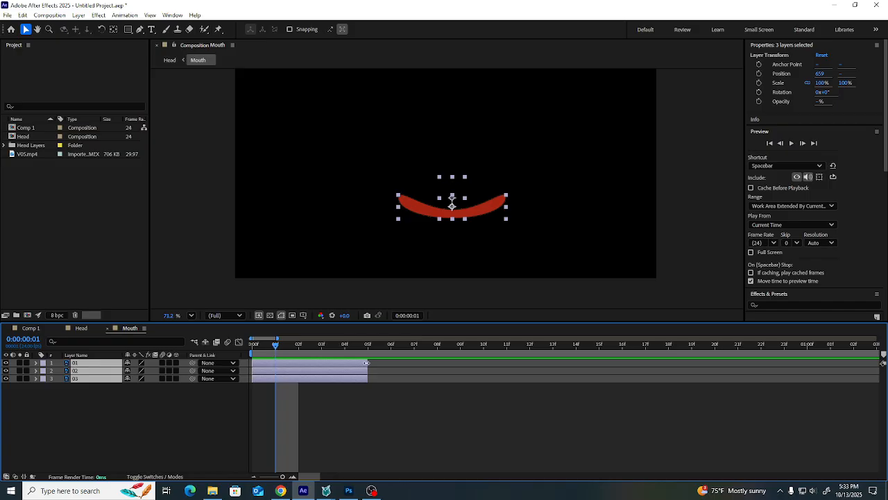
key(alt+bracketright)
key(alt+bracketright)
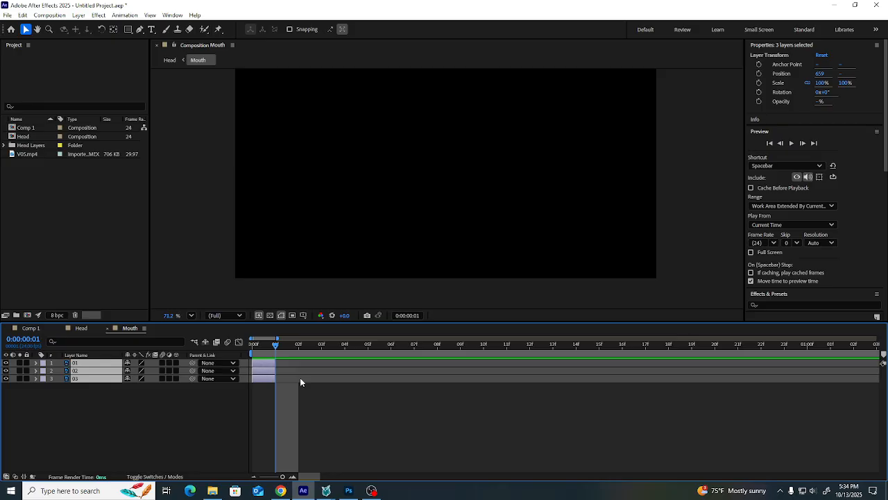
Stagger the one-frame layers so layer 02 starts at frame 1 and layer 03 at frame 2
click(261, 391)
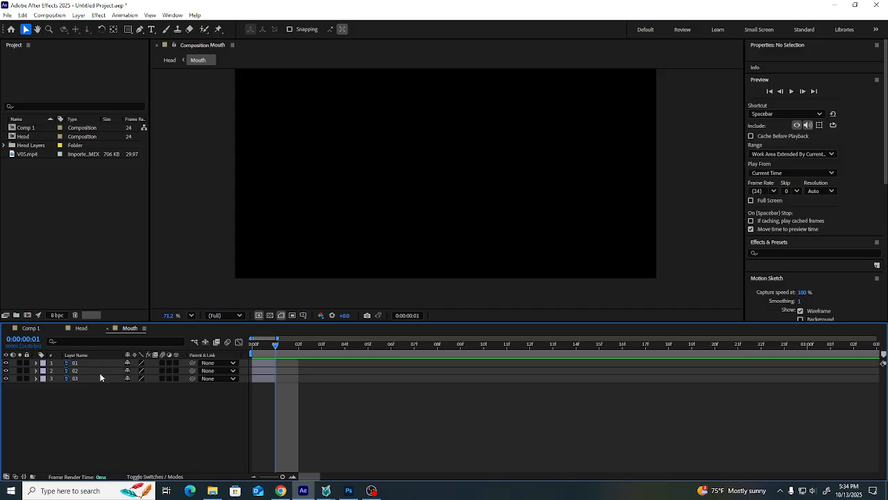
drag(257, 370, 312, 379)
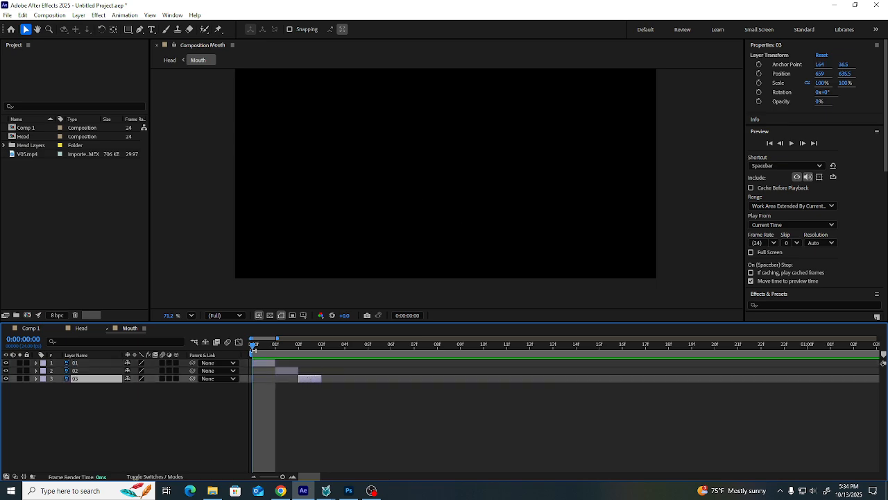
Step through frames 0 to 2 to check which mouth layer shows on each frame
click(104, 362)
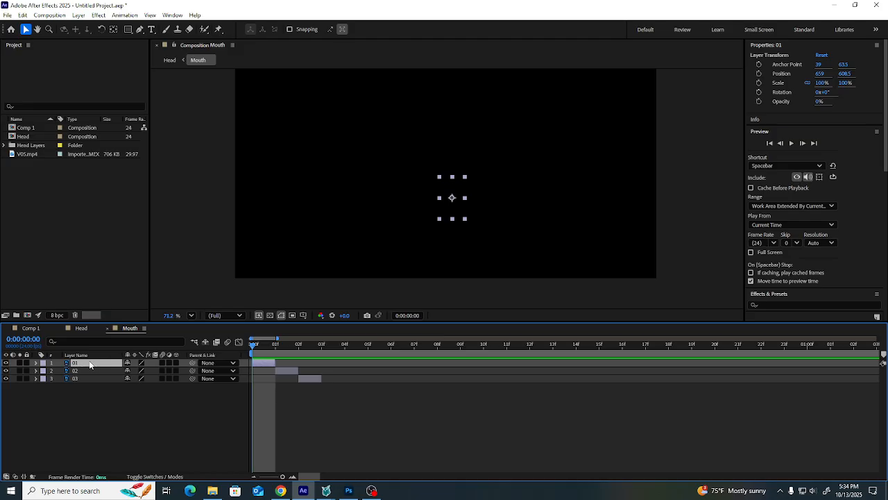
drag(251, 344, 272, 350)
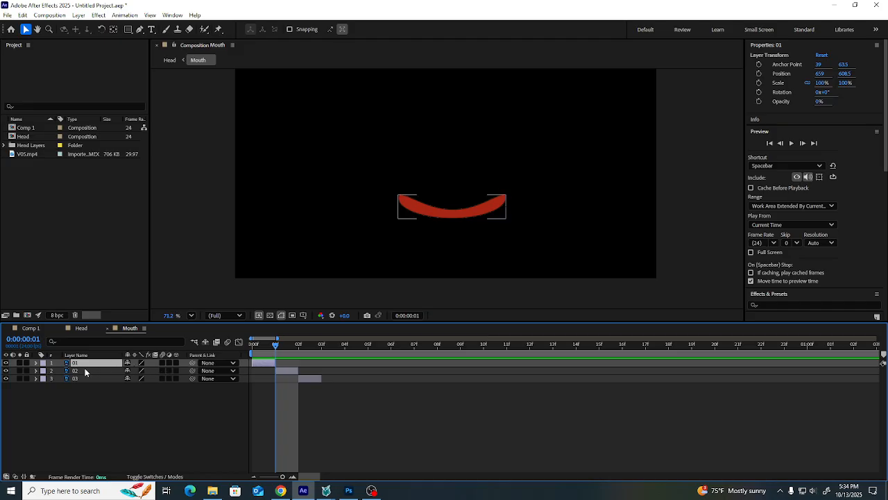
drag(276, 344, 297, 347)
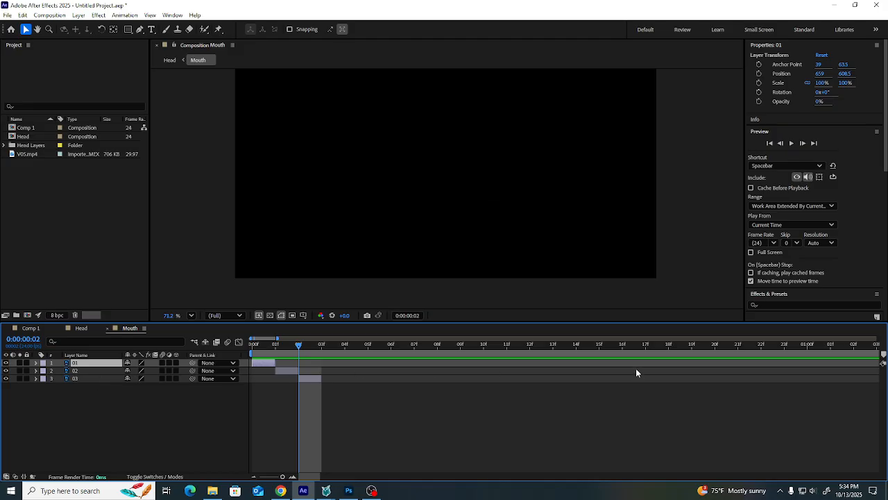
Trim the end of the Mouth composition's work area to frame 3 and preview the one-frame mouth layers
drag(302, 345, 317, 352)
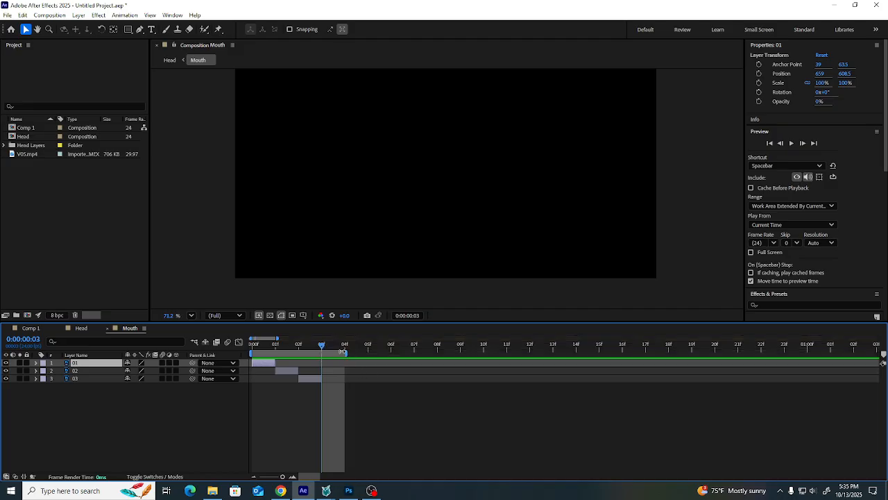
click(344, 351)
drag(344, 353, 270, 350)
key(space)
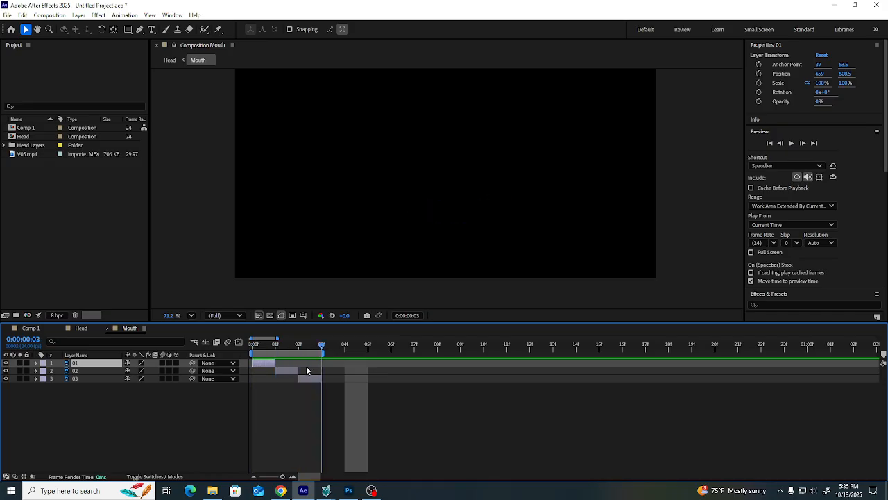
key(space)
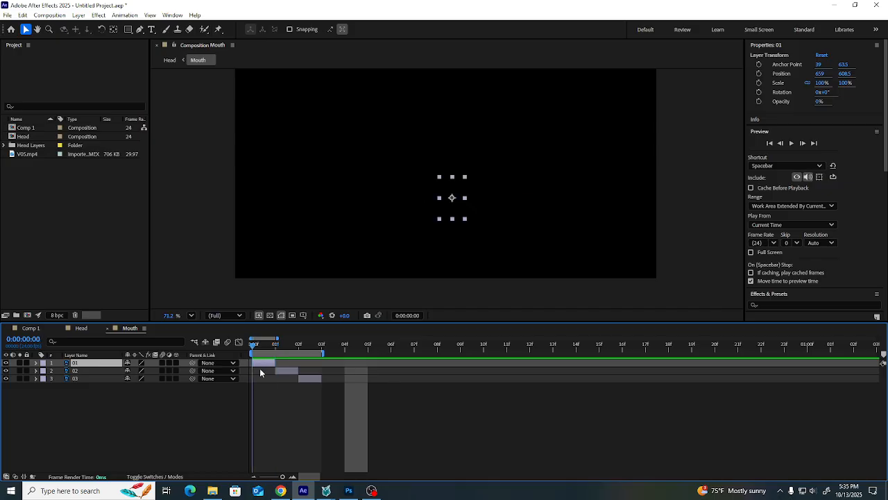
drag(261, 372, 295, 376)
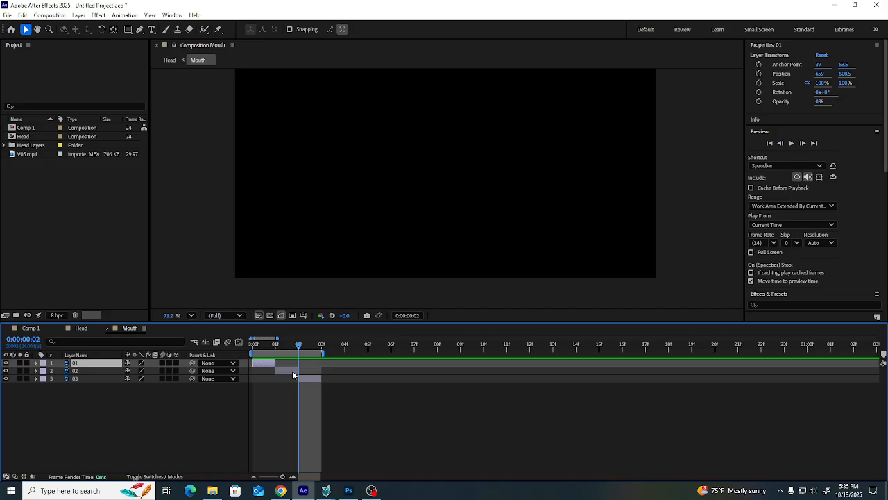
Check the mouth at the first frames of the Head composition, then return to the Mouth composition
click(82, 328)
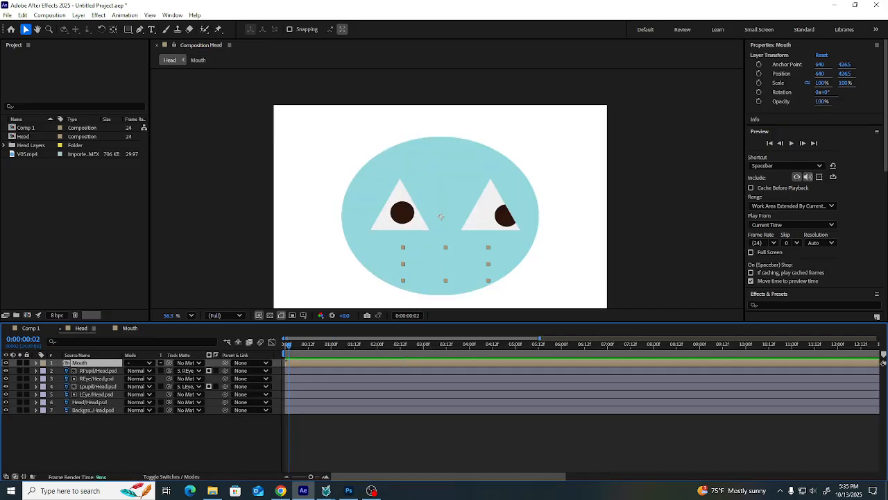
mouse_move(310, 476)
mouse_down()
mouse_move(298, 477)
mouse_move(315, 477)
mouse_up()
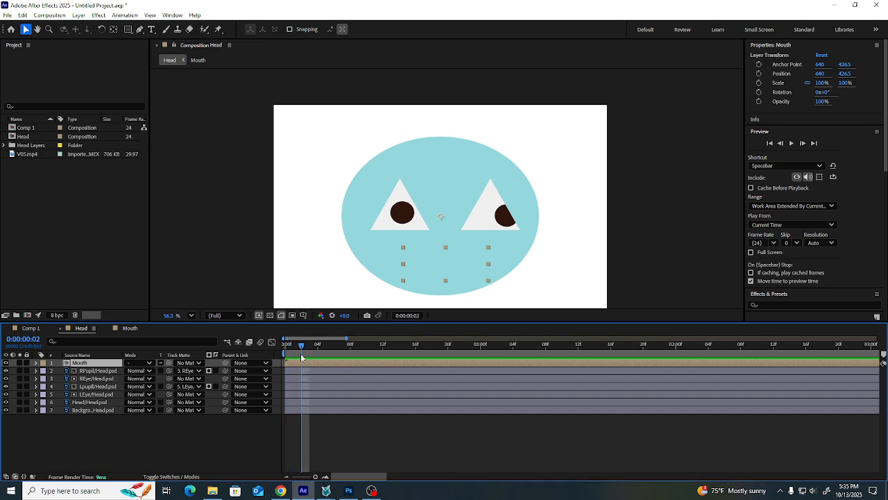
drag(302, 345, 285, 346)
click(130, 328)
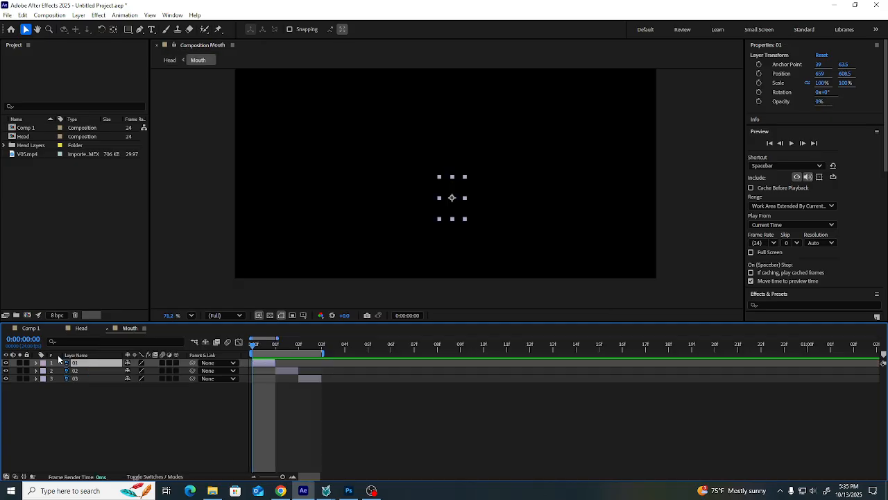
Set layer 01's Opacity to 99%, check layer 03's Opacity, and collapse the properties of both layers
mouse_move(257, 343)
mouse_down()
mouse_move(270, 345)
mouse_move(257, 346)
mouse_up()
key(t)
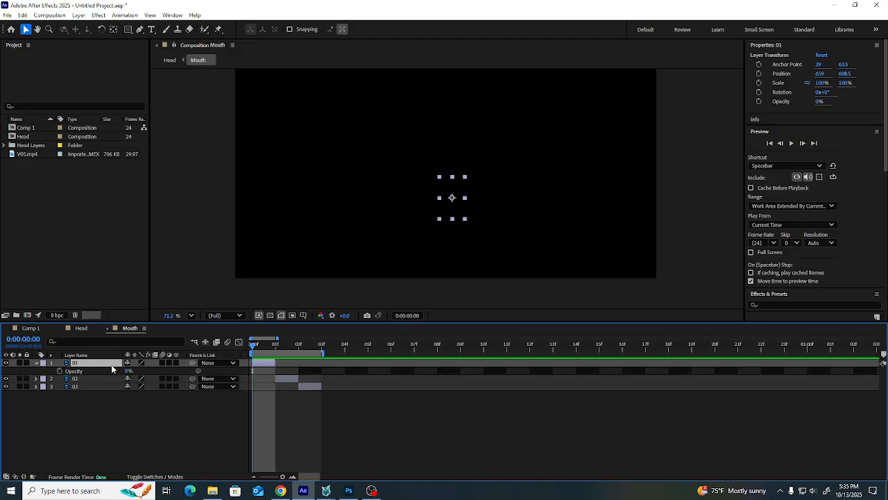
click(129, 372)
drag(130, 371, 175, 373)
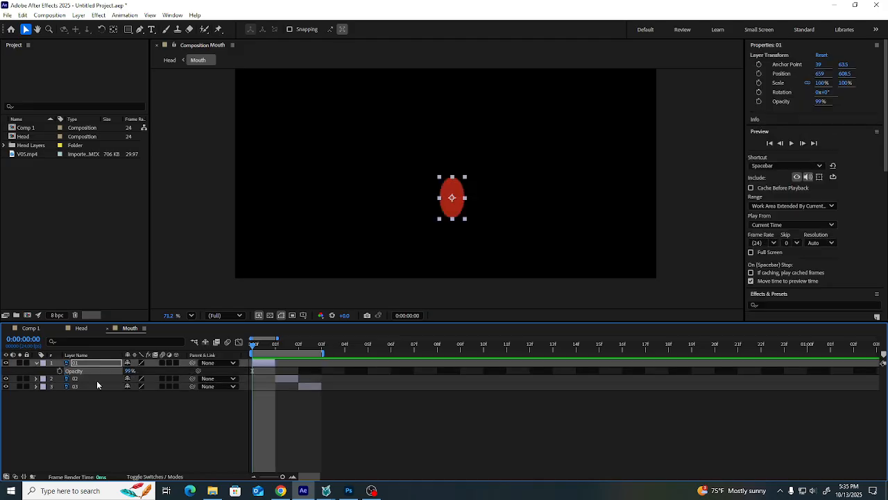
click(100, 387)
key(t)
key(ctrl+z)
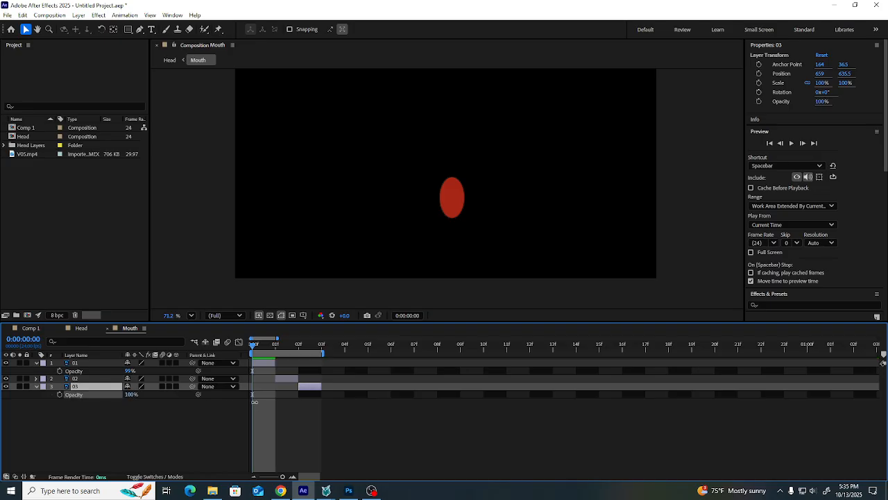
click(35, 363)
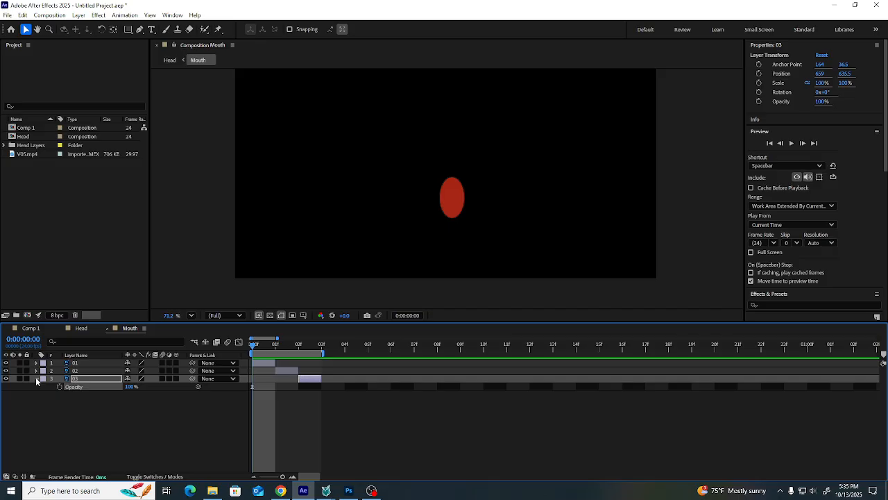
click(36, 379)
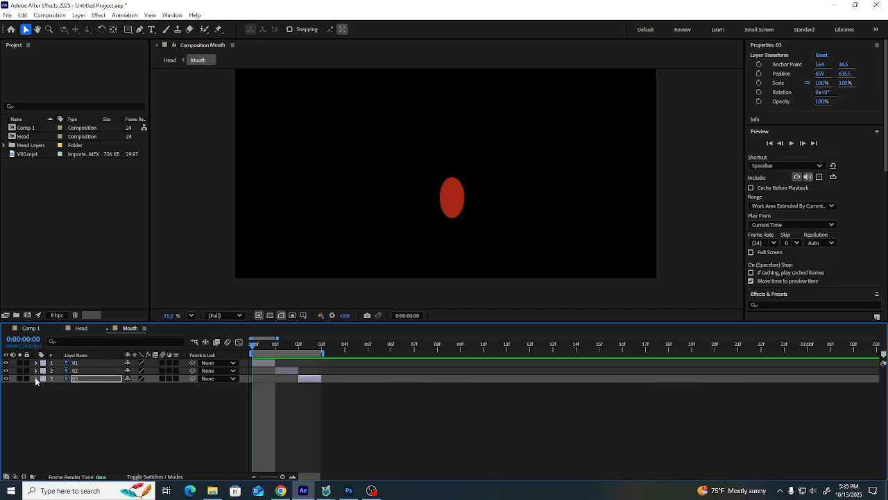
Step through frames 0 to 2 and on to frame 14 in the Head composition to check the mouth shapes
click(82, 327)
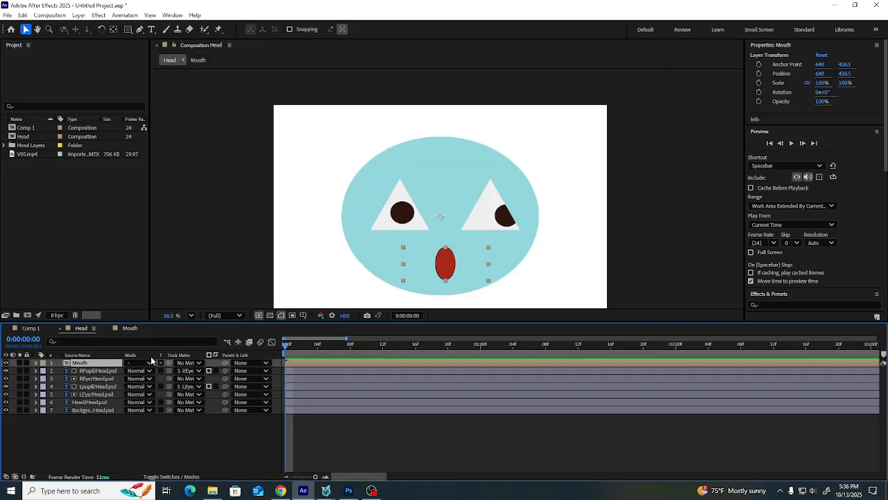
click(293, 345)
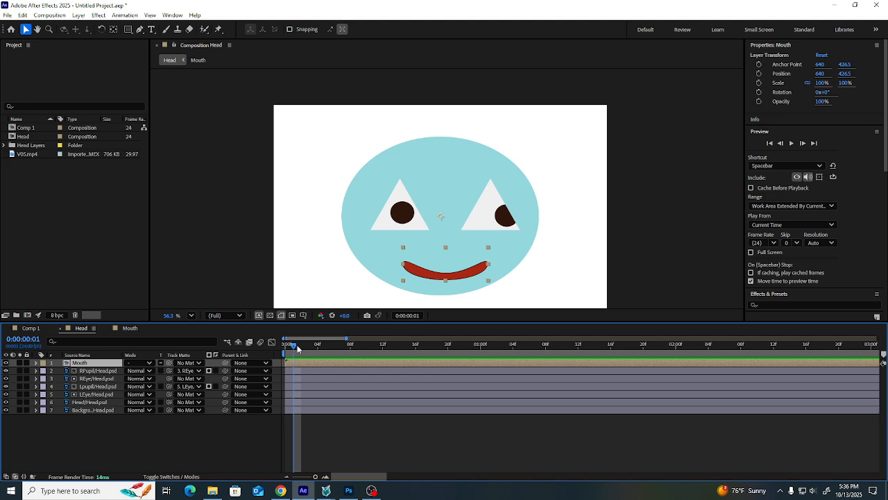
click(300, 349)
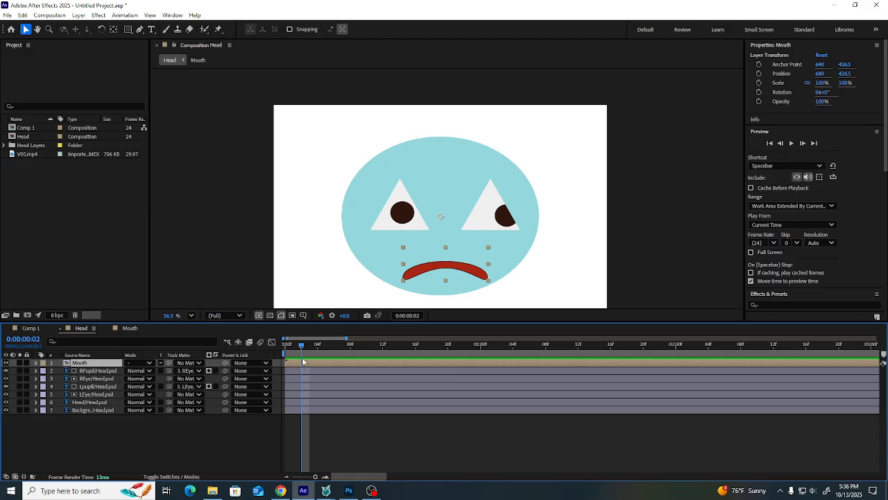
drag(302, 347, 397, 359)
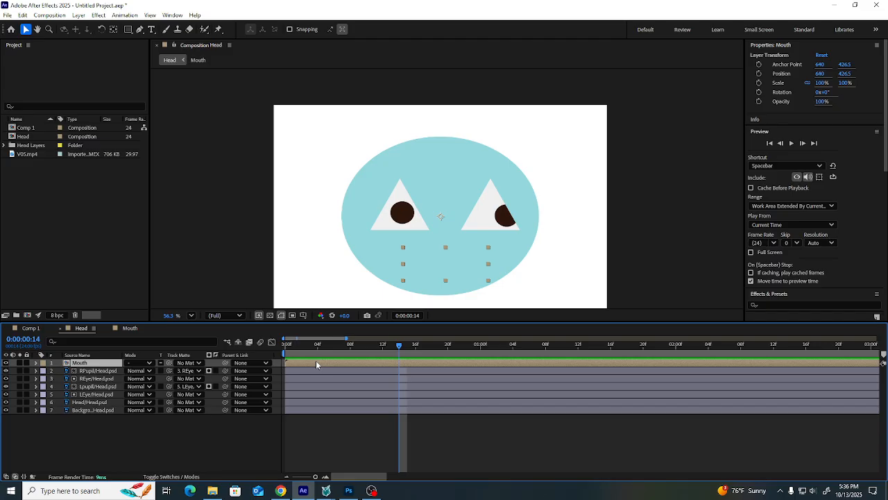
Enable Time Remapping on the Mouth layer in the Head composition and delete its Time Remap keyframe at 30 seconds
right_click(315, 362)
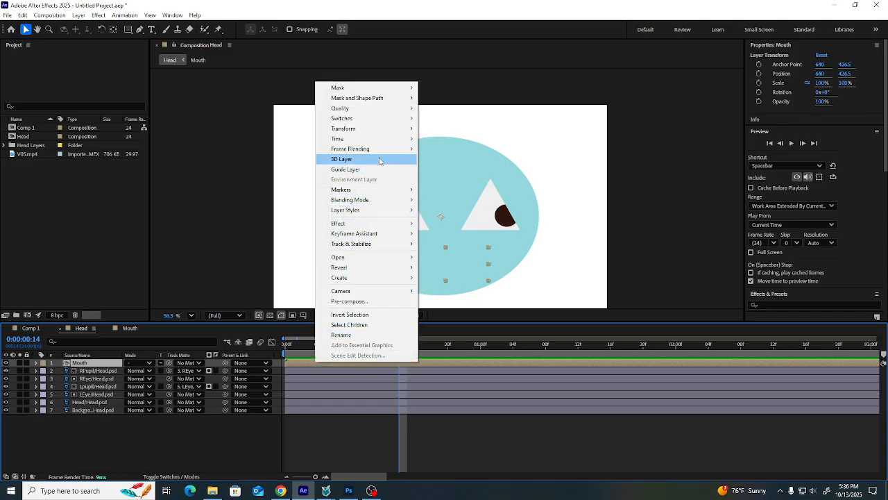
mouse_move(381, 142)
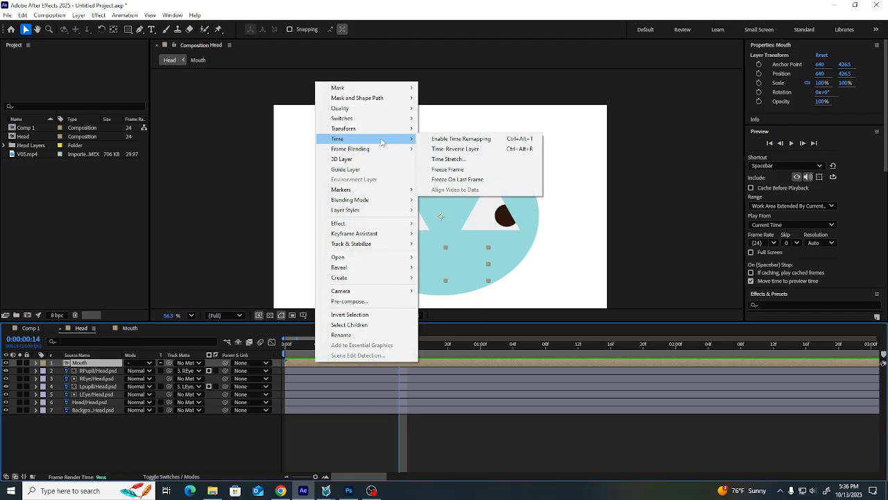
click(439, 140)
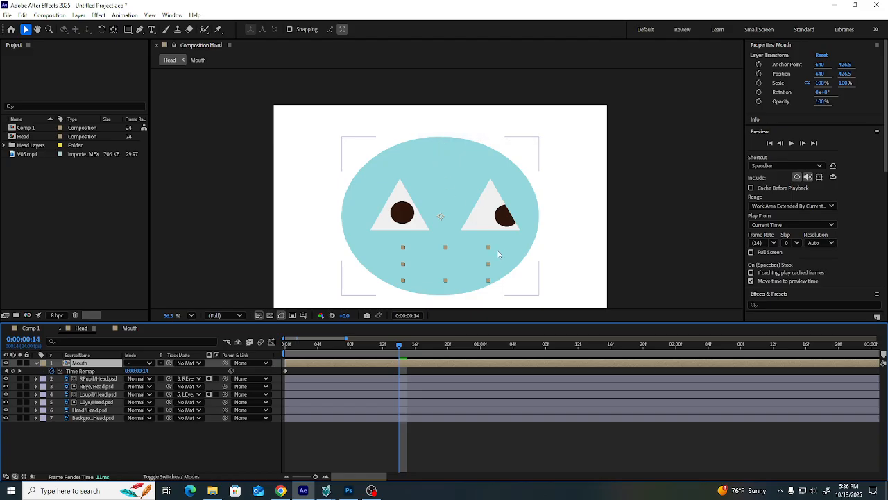
drag(316, 477, 294, 477)
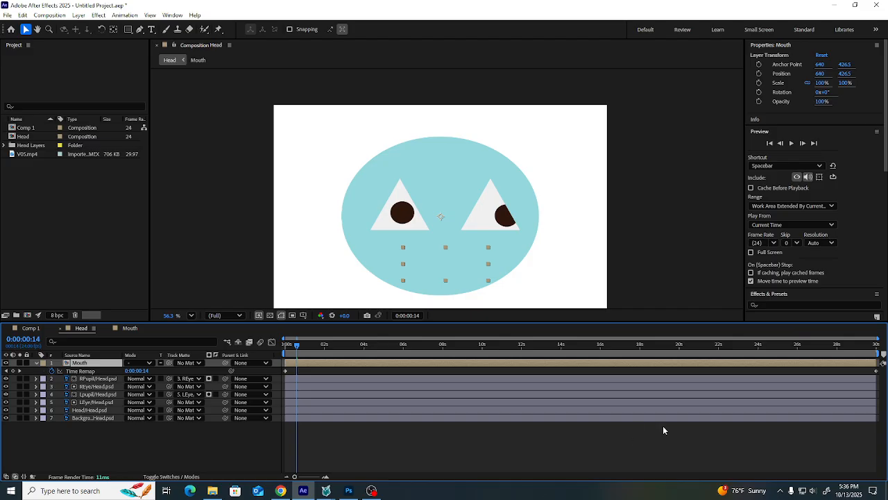
click(875, 372)
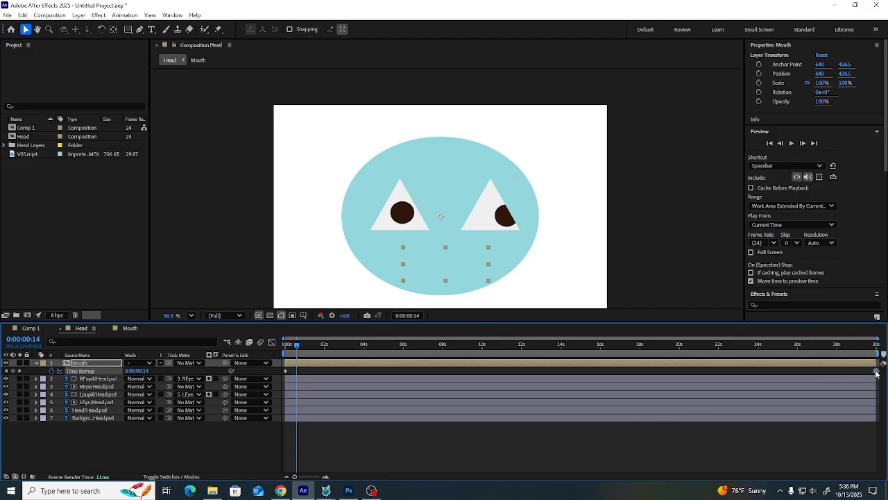
key(Delete)
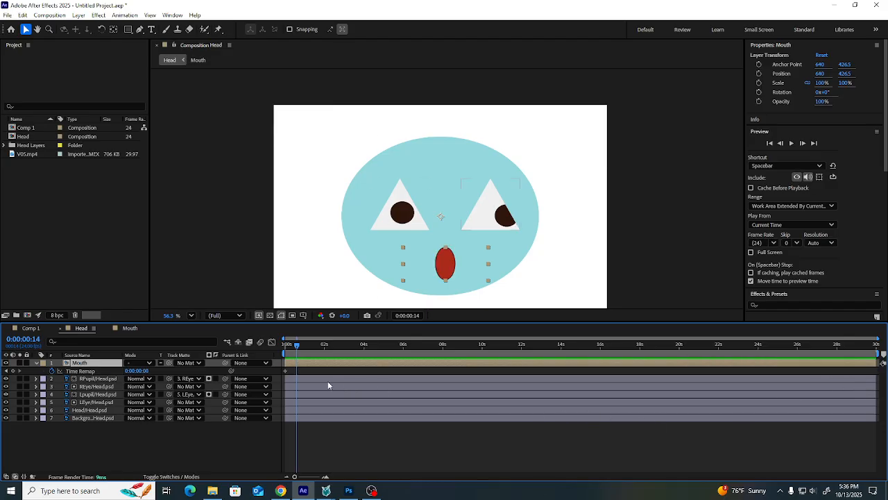
Convert the Mouth layer's first Time Remap keyframe to a hold keyframe
click(286, 371)
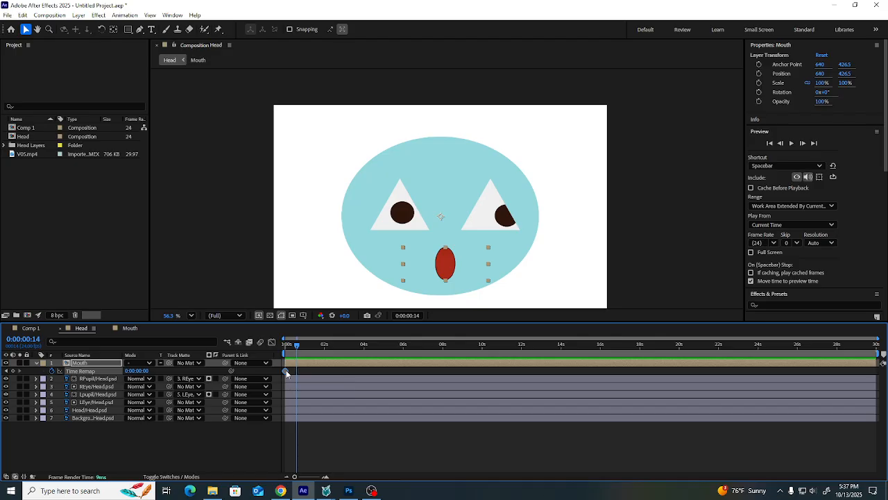
right_click(287, 372)
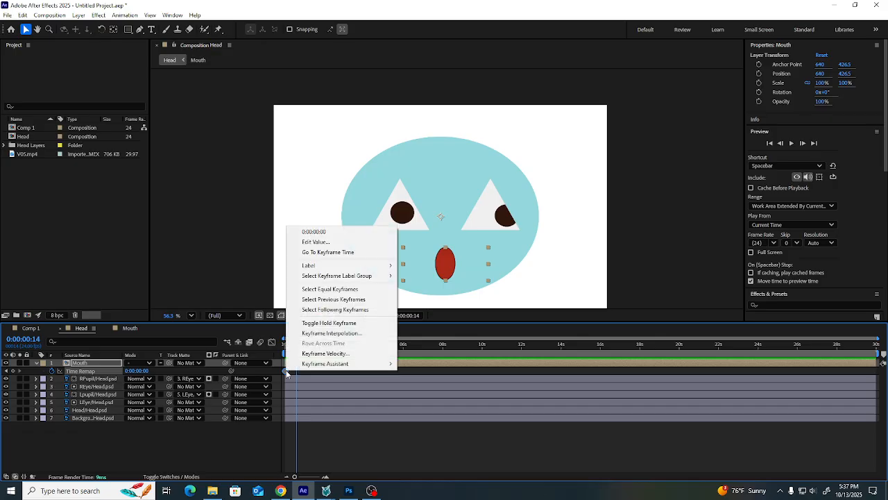
click(333, 323)
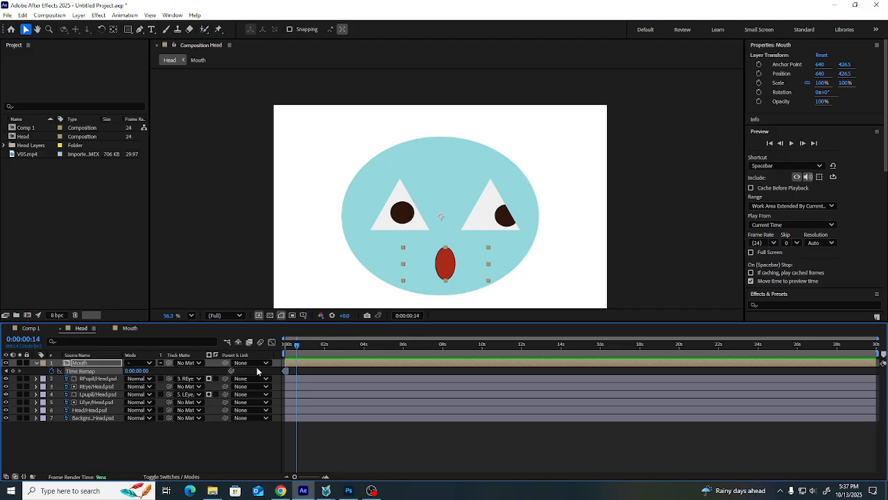
Set the Mouth layer's Time Remap to 0:00:00:02 at 2 seconds in the Head composition
drag(294, 345, 284, 350)
drag(295, 477, 301, 478)
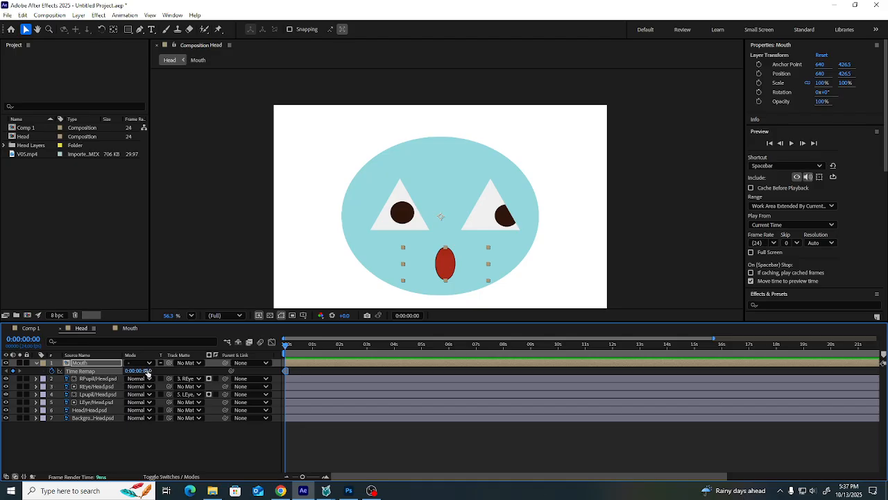
drag(286, 344, 341, 359)
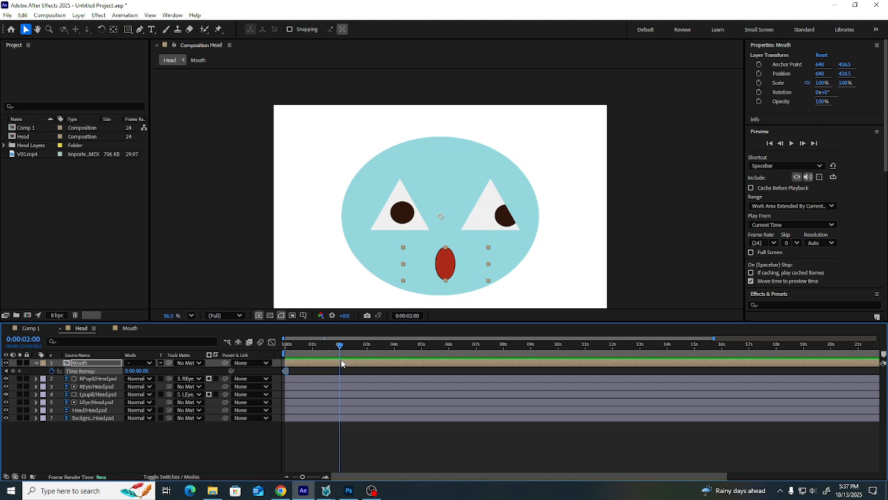
click(142, 371)
click(146, 371)
key(BackSpace)
text(2)
Check which mouth shape sits at frame 2 of the Mouth composition and compare it with the Head composition after 2 seconds
click(126, 328)
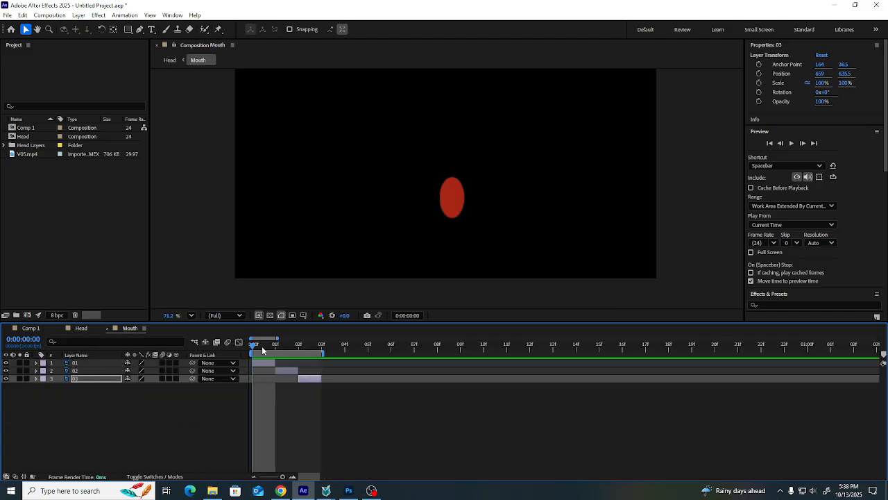
drag(252, 345, 298, 346)
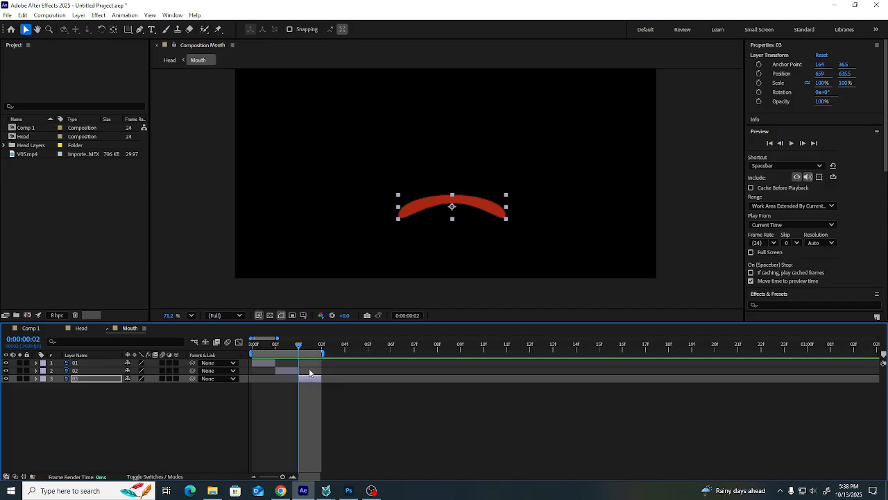
click(91, 331)
drag(290, 344, 352, 354)
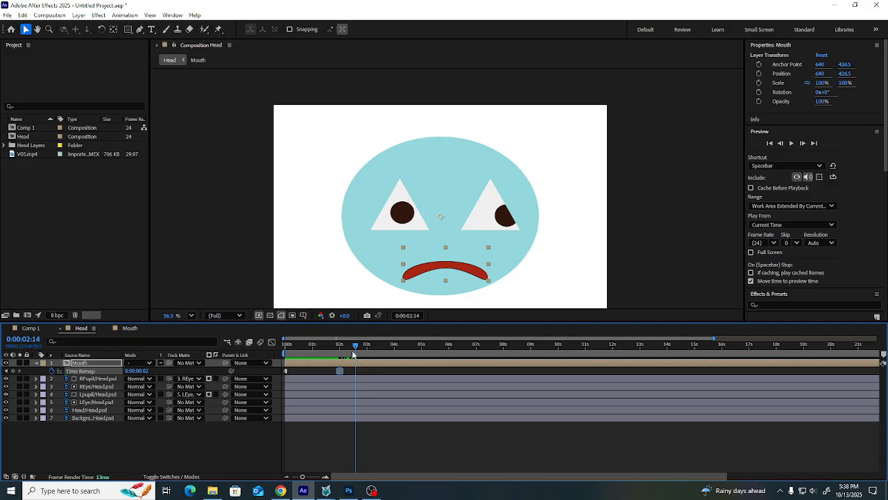
Set the Mouth layer's Time Remap to 0:00:00:00 at 0:00:02:23
drag(356, 345, 367, 379)
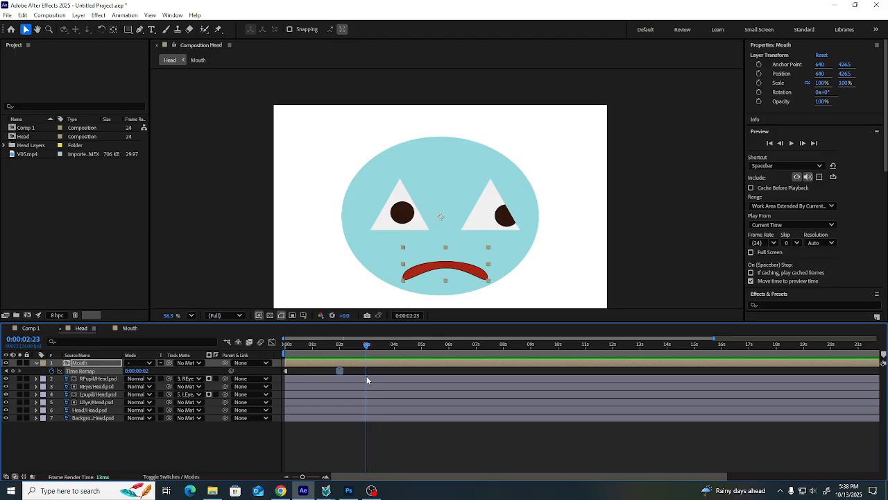
click(139, 371)
key(Right)
key(BackSpace)
text(0)
key(Return)
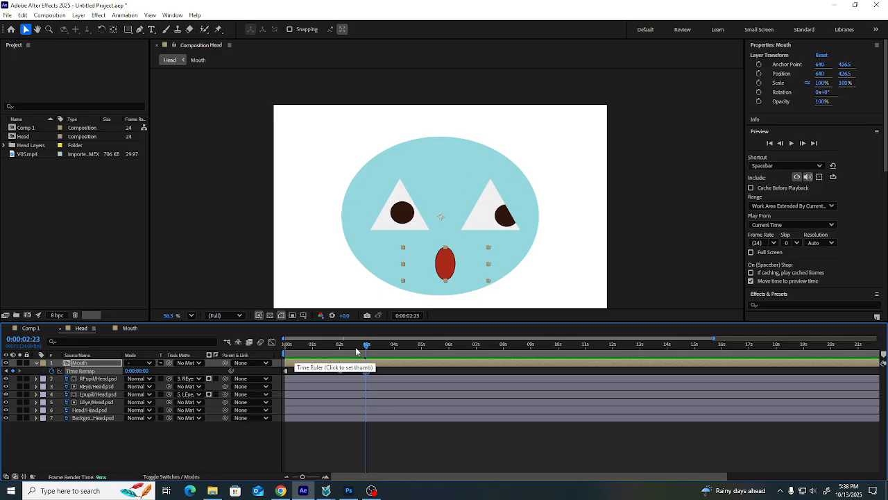
Set the Mouth layer's Time Remap to 0:00:00:01 at 0:00:03:12
drag(366, 346, 398, 371)
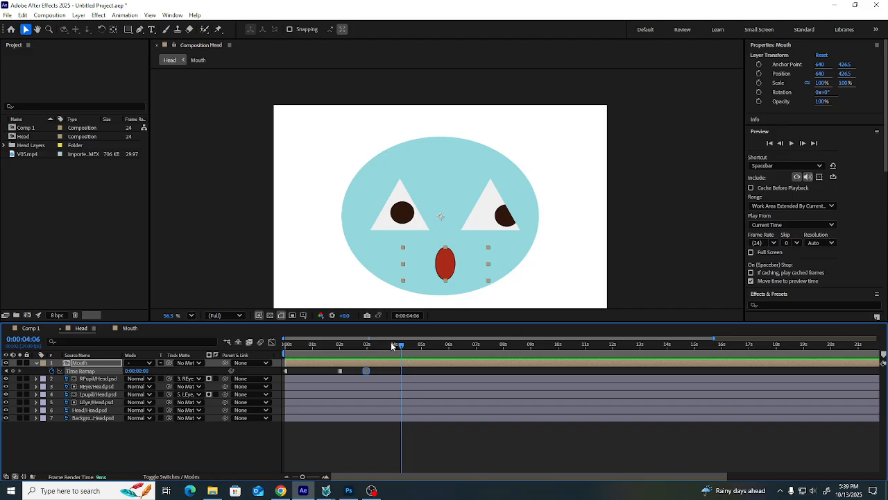
drag(401, 345, 381, 349)
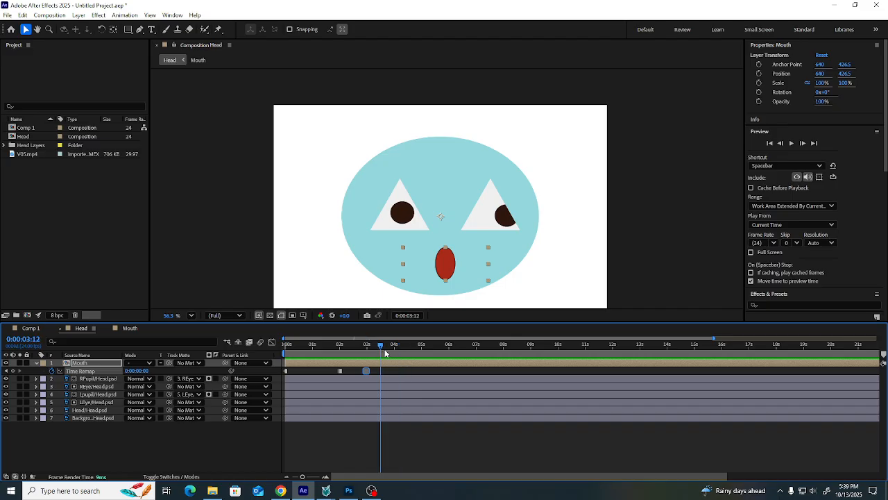
click(145, 371)
key(Right)
key(BackSpace)
text(1)
key(Return)
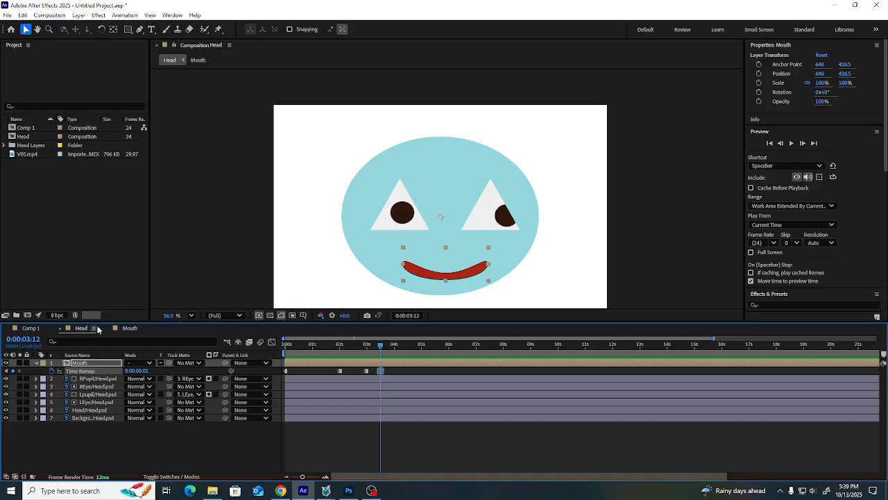
Compare frame 1 of the Mouth composition with the Head composition and scrub through the remapped mouth changes
click(130, 328)
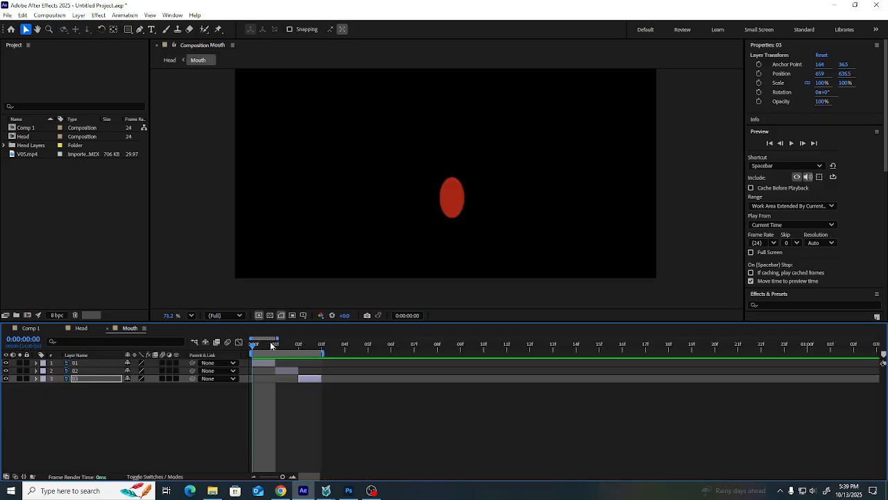
drag(253, 344, 281, 349)
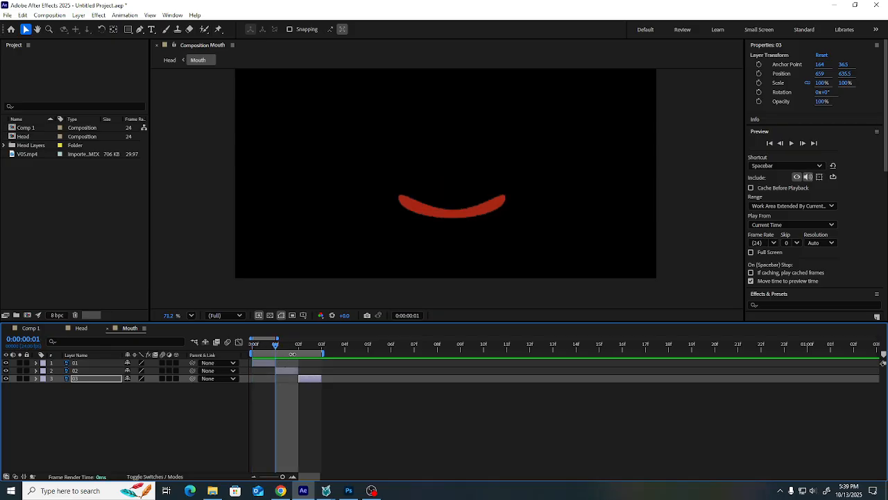
click(80, 329)
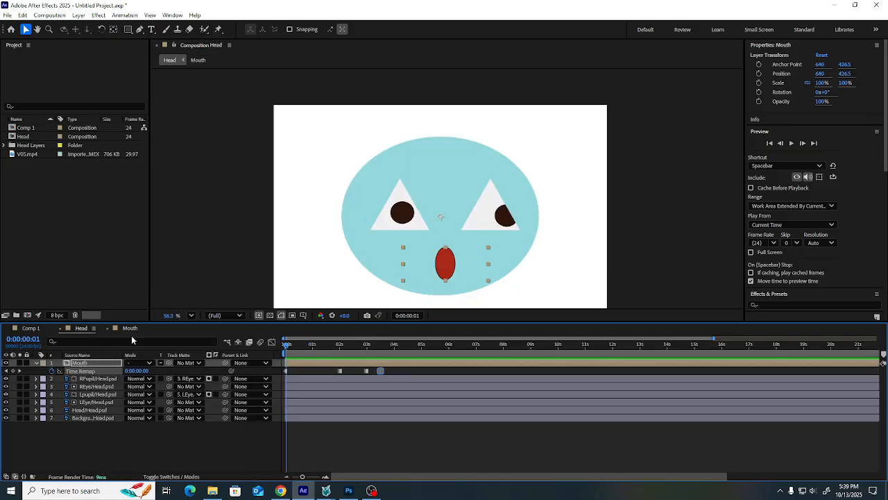
click(311, 345)
drag(332, 356, 425, 380)
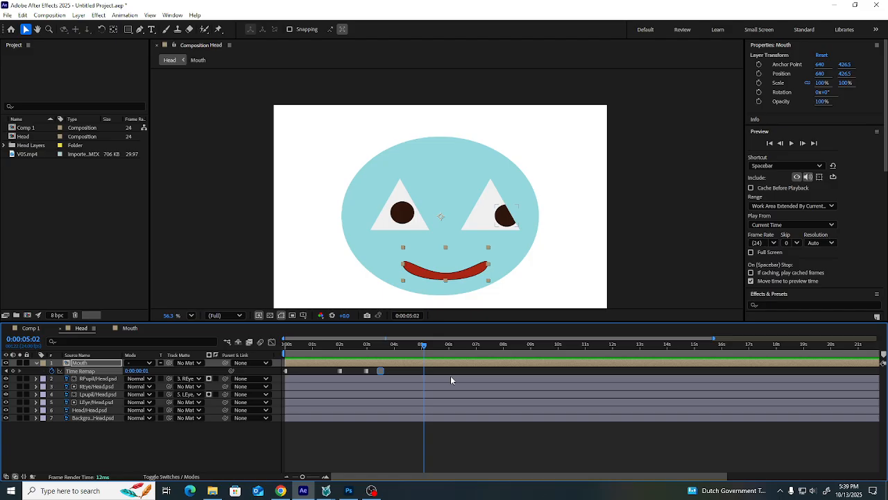
drag(424, 350, 286, 354)
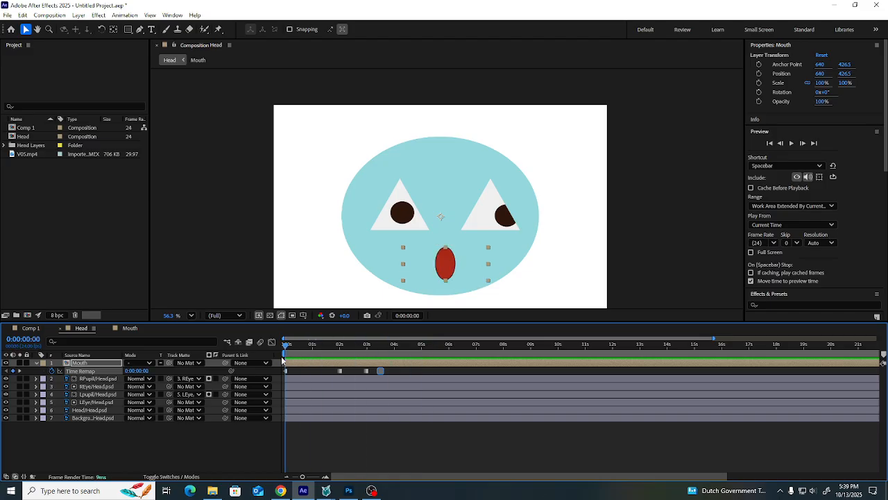